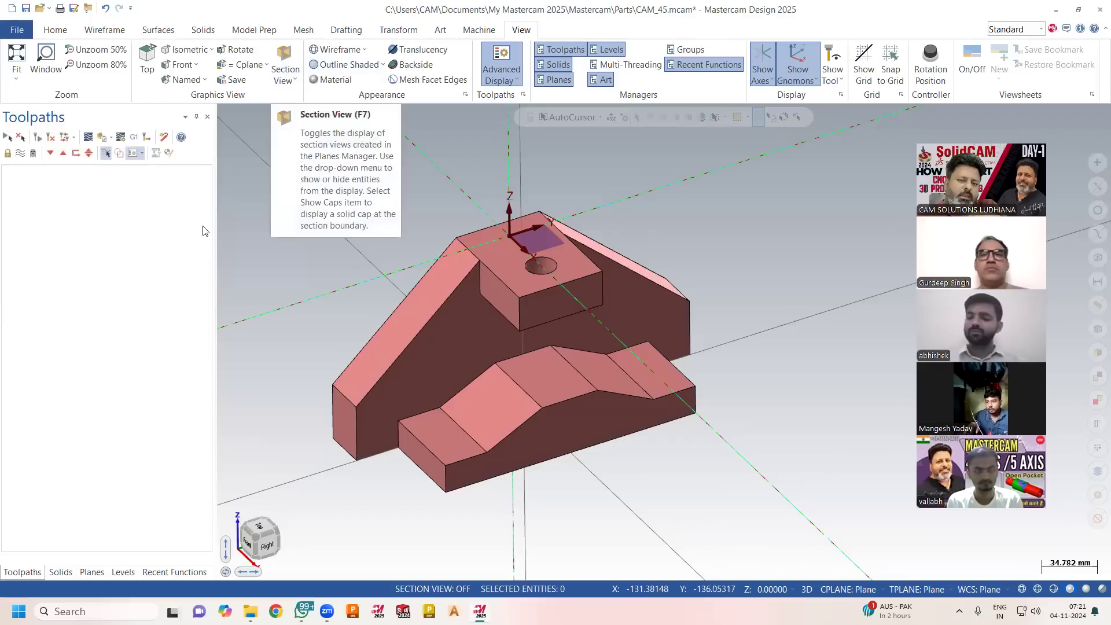
Display the Planes manager and browse the available surface, solid and model preparation commands.
{"action": "left_click", "coordinate": [91, 572]}
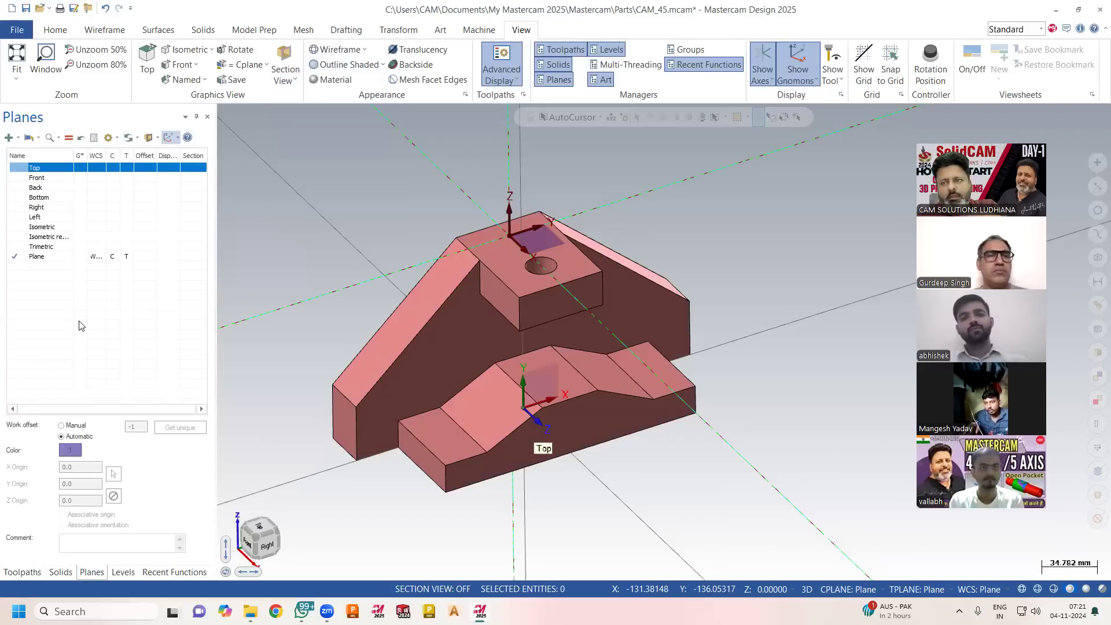
{"action": "left_click", "coordinate": [173, 32]}
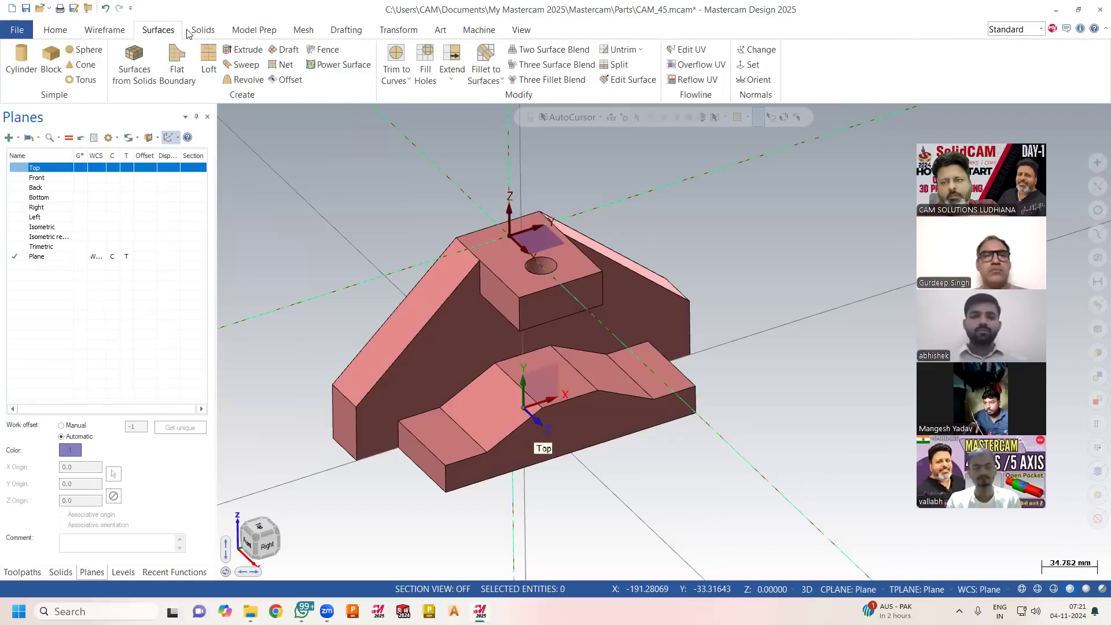
{"action": "left_click", "coordinate": [202, 32]}
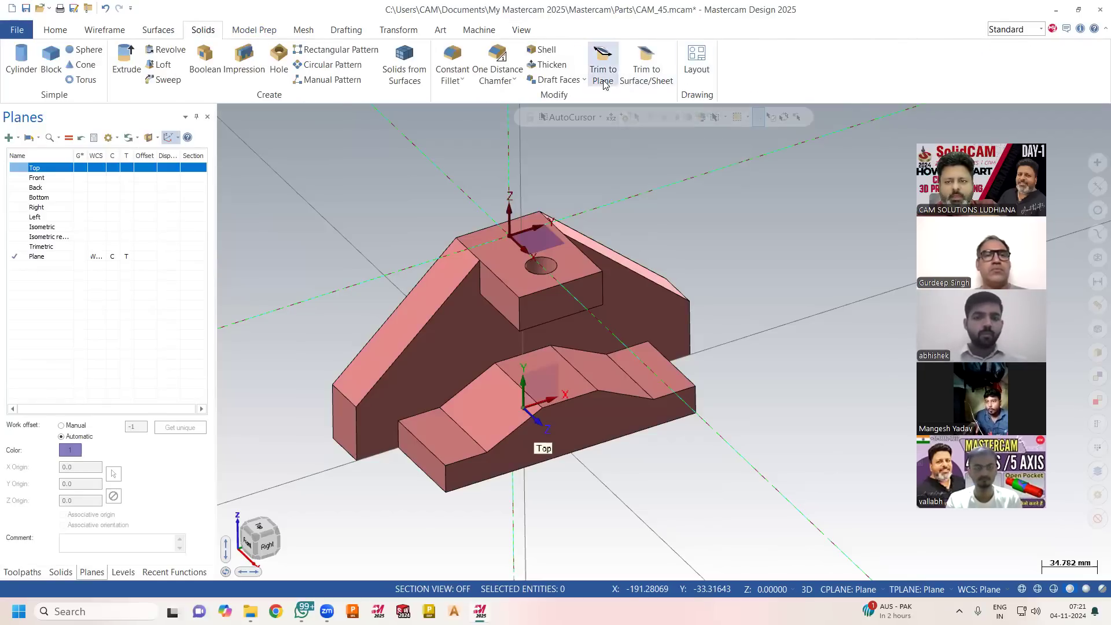
{"action": "left_click", "coordinate": [246, 33]}
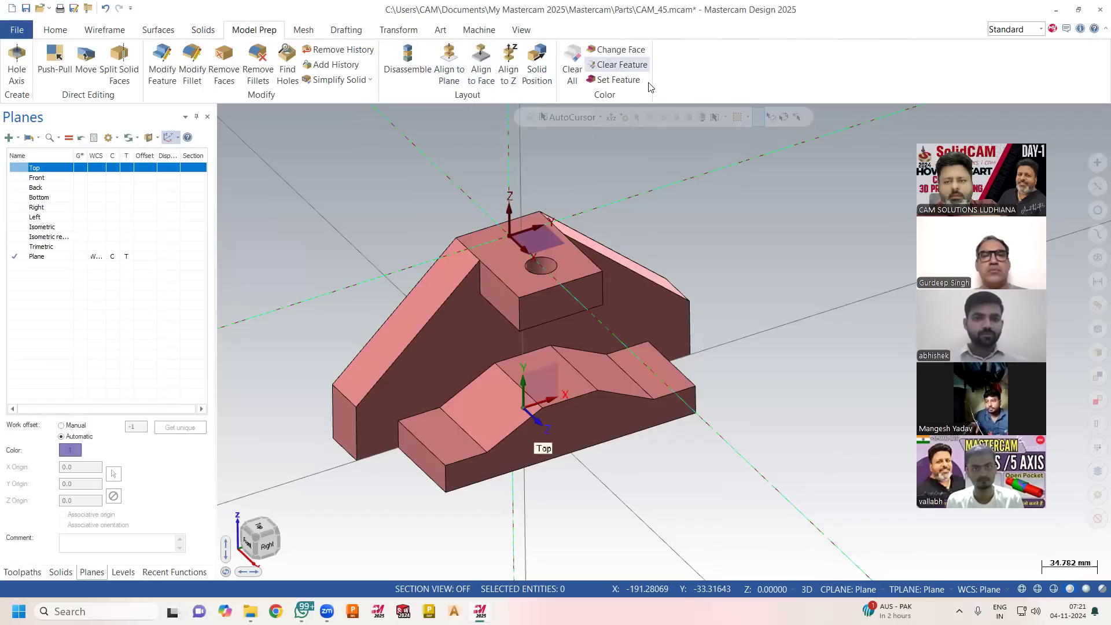
{"action": "left_click", "coordinate": [56, 32]}
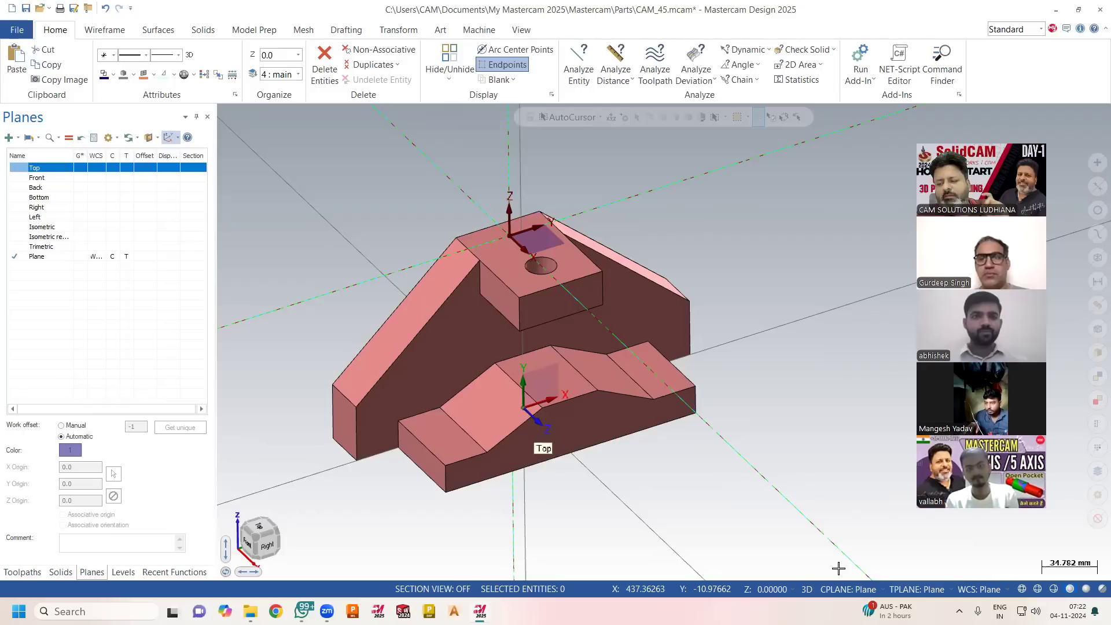
Set the construction plane, tool plane and WCS to Top.
{"action": "left_click", "coordinate": [846, 588]}
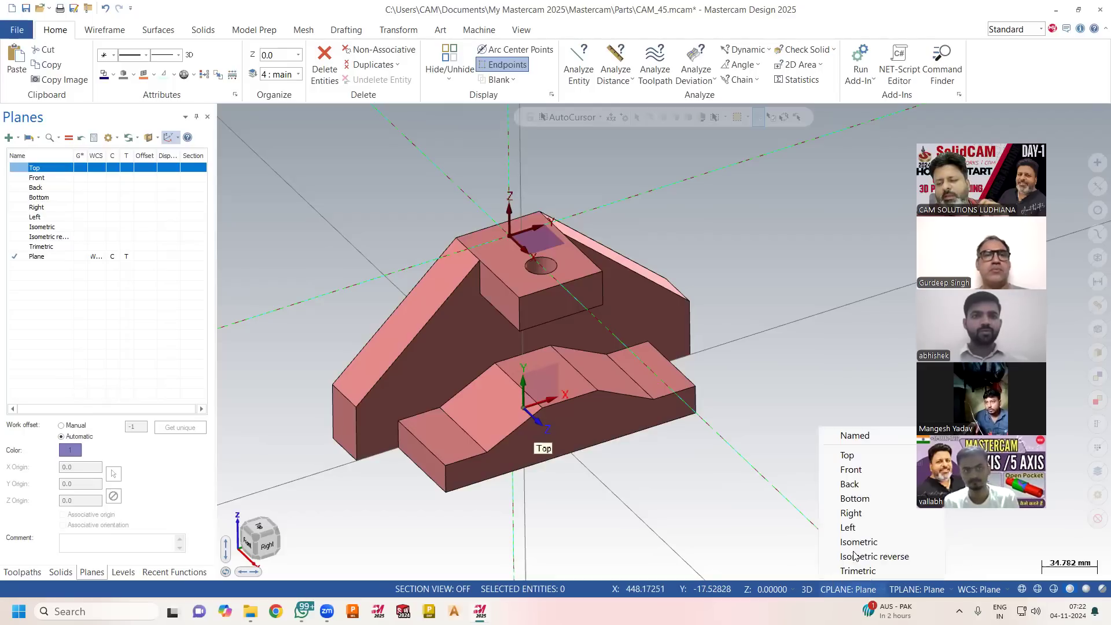
{"action": "left_click", "coordinate": [866, 459]}
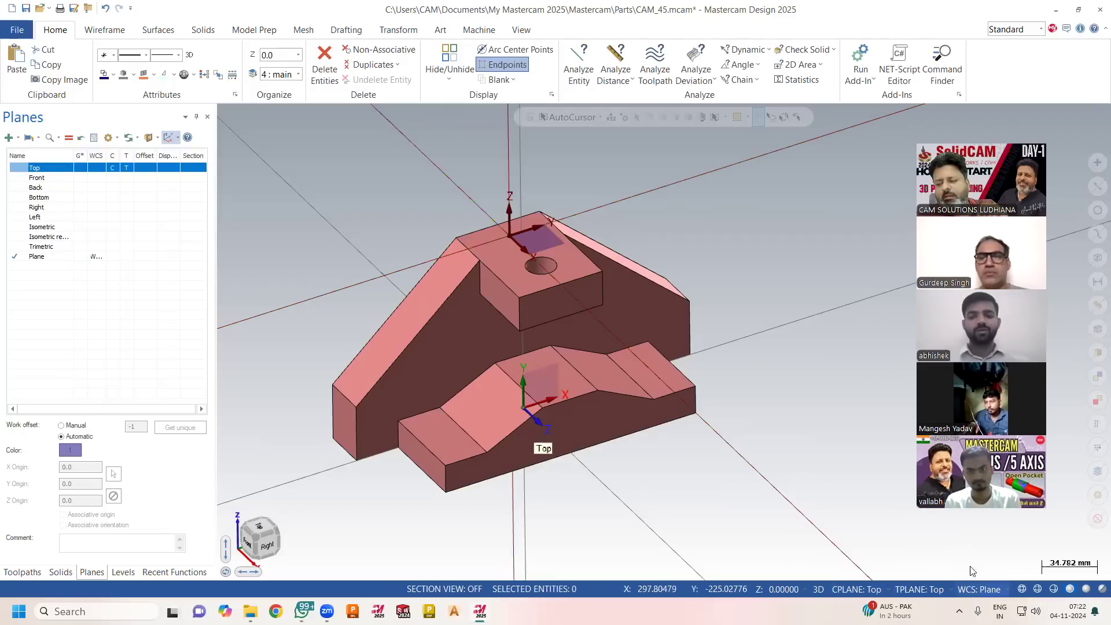
{"action": "left_click", "coordinate": [979, 589]}
{"action": "left_click", "coordinate": [987, 455]}
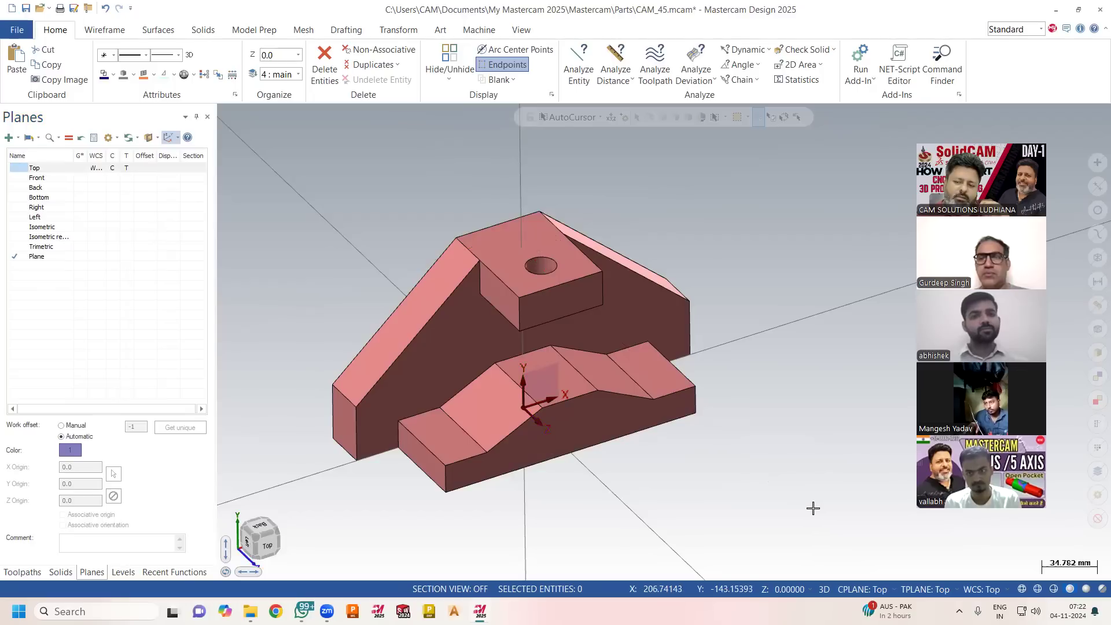
Orient the part to the Top view and draw a freehand center-point circle outside the back plate's left sloped edge.
{"action": "right_click", "coordinate": [744, 321]}
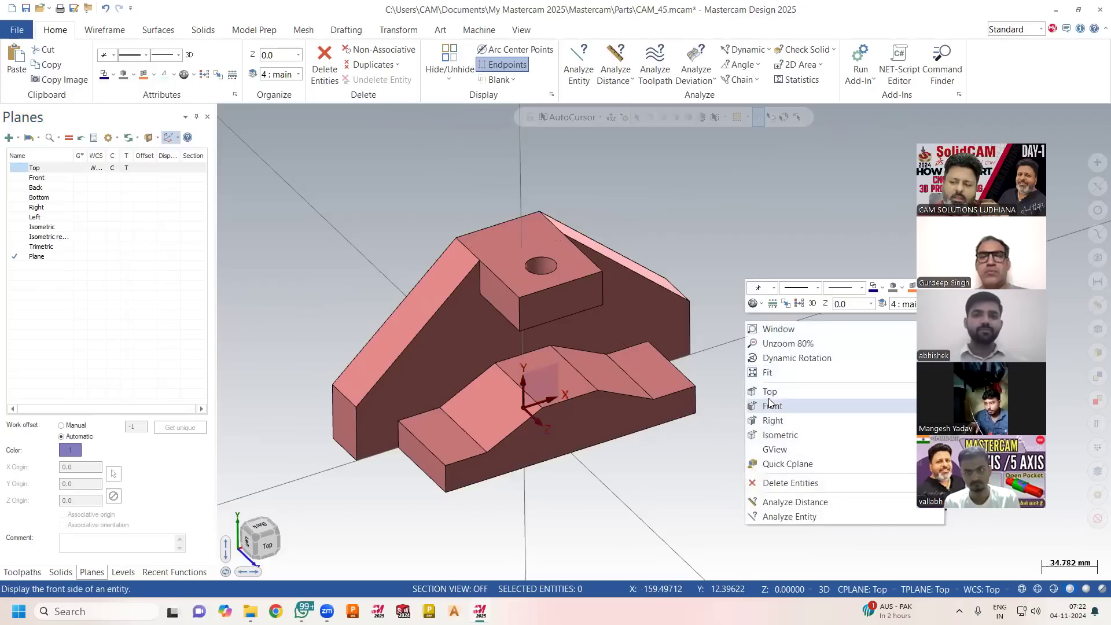
{"action": "left_click", "coordinate": [767, 390]}
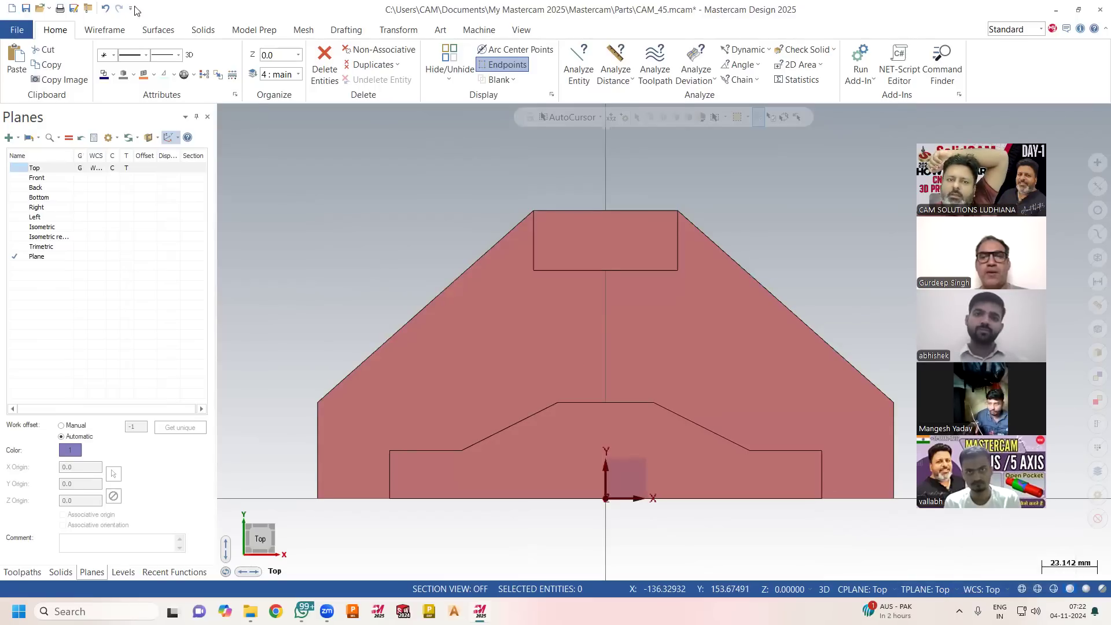
{"action": "left_click", "coordinate": [93, 31]}
{"action": "left_click", "coordinate": [232, 58]}
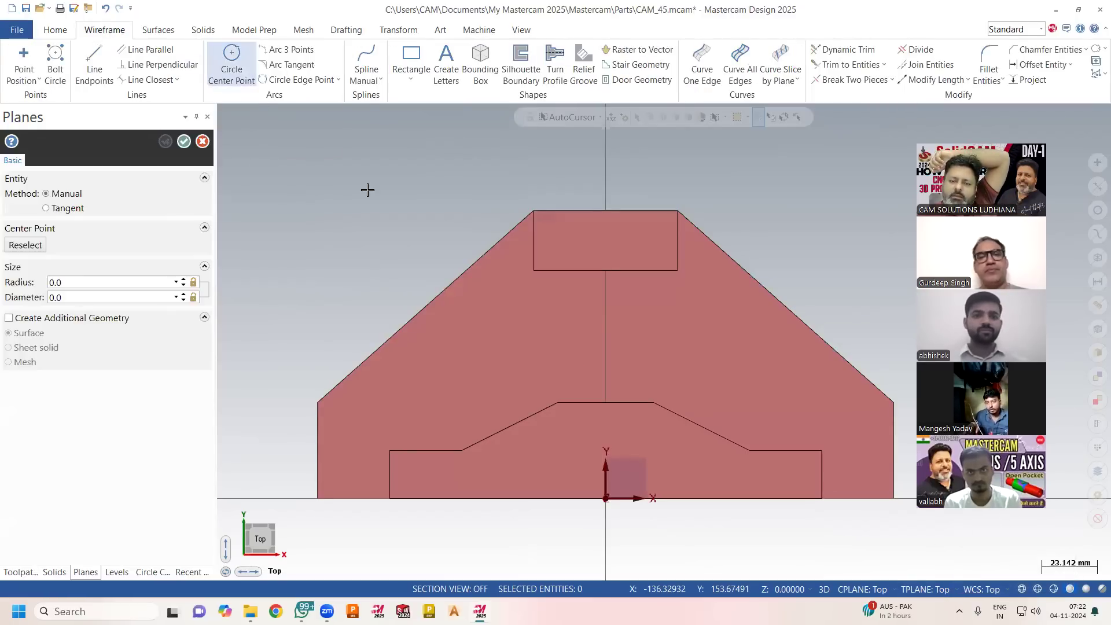
{"action": "left_click", "coordinate": [338, 201]}
{"action": "right_click", "coordinate": [274, 162]}
{"action": "left_click", "coordinate": [184, 144]}
Draw a center-point circle of about 5.93 mm radius near the right end of the front stepped block.
{"action": "mouse_move", "coordinate": [303, 166]}
{"action": "middle_mouse_down"}
{"action": "mouse_move", "coordinate": [474, 241]}
{"action": "mouse_move", "coordinate": [465, 245]}
{"action": "mouse_move", "coordinate": [573, 376]}
{"action": "mouse_move", "coordinate": [581, 421]}
{"action": "mouse_move", "coordinate": [565, 422]}
{"action": "middle_mouse_up"}
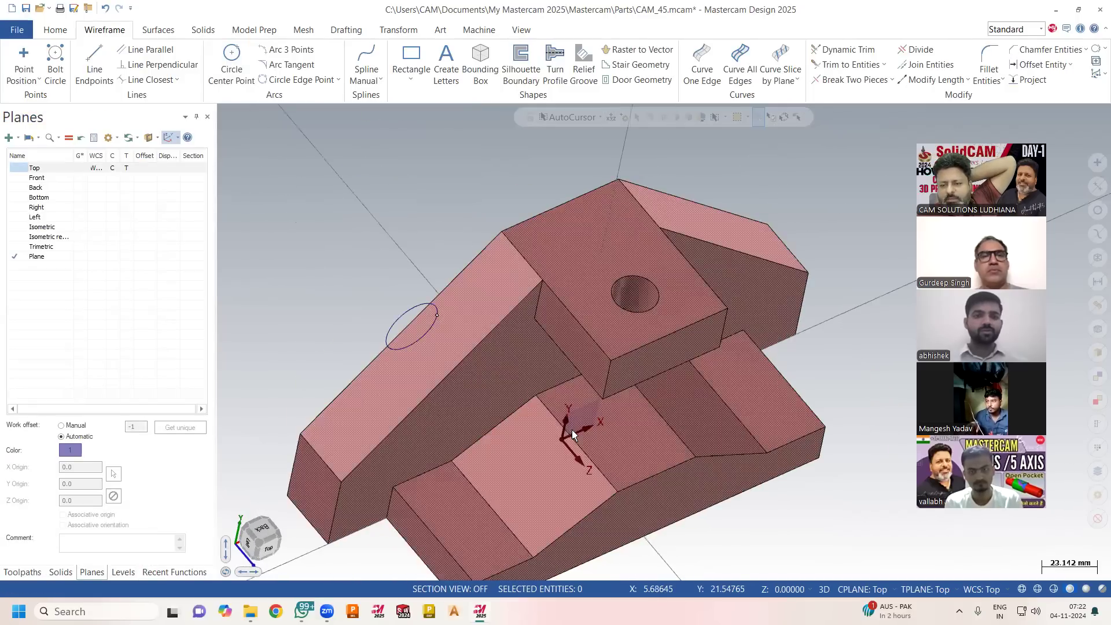
{"action": "middle_click_drag", "start_coordinate": [540, 278], "coordinate": [608, 290]}
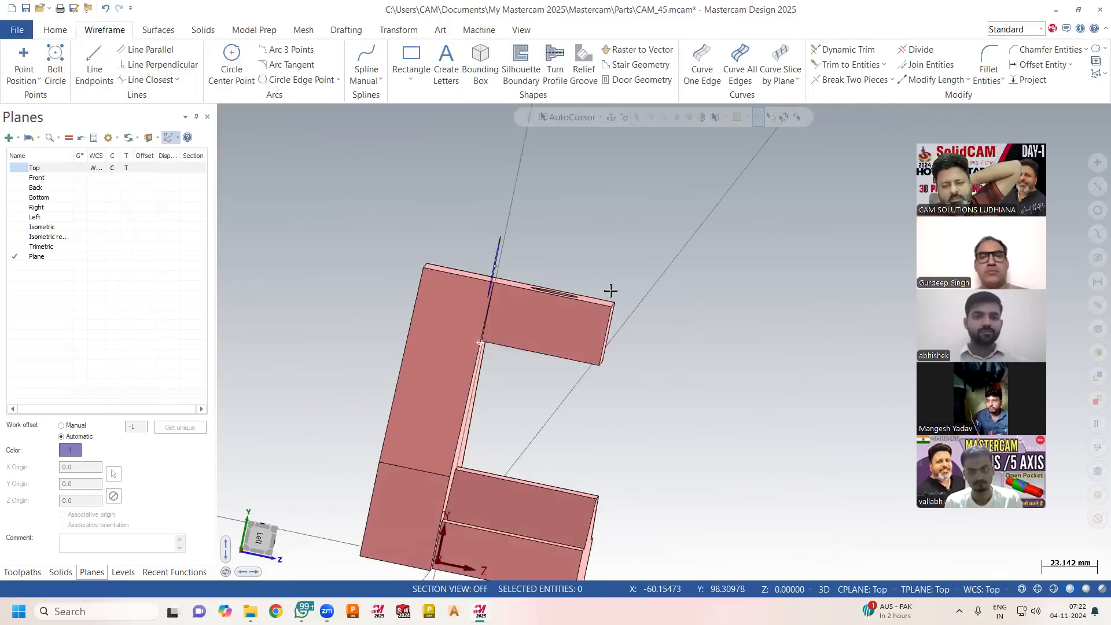
{"action": "middle_click_drag", "start_coordinate": [539, 302], "coordinate": [367, 179]}
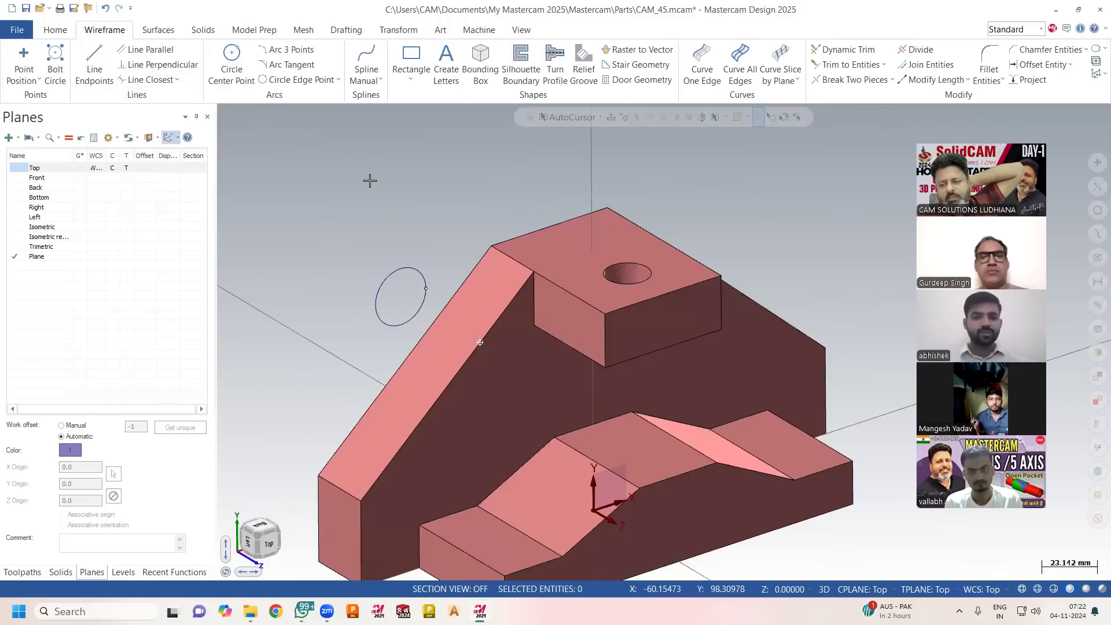
{"action": "scroll", "coordinate": [380, 203], "scroll_direction": "down", "scroll_amount": 2}
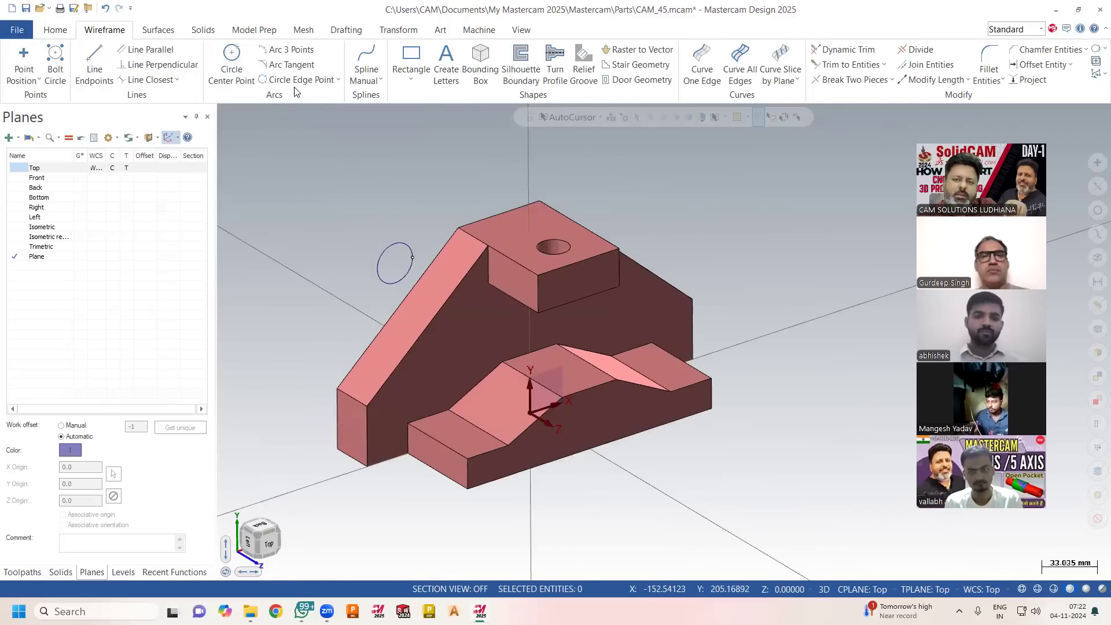
{"action": "left_click", "coordinate": [231, 61]}
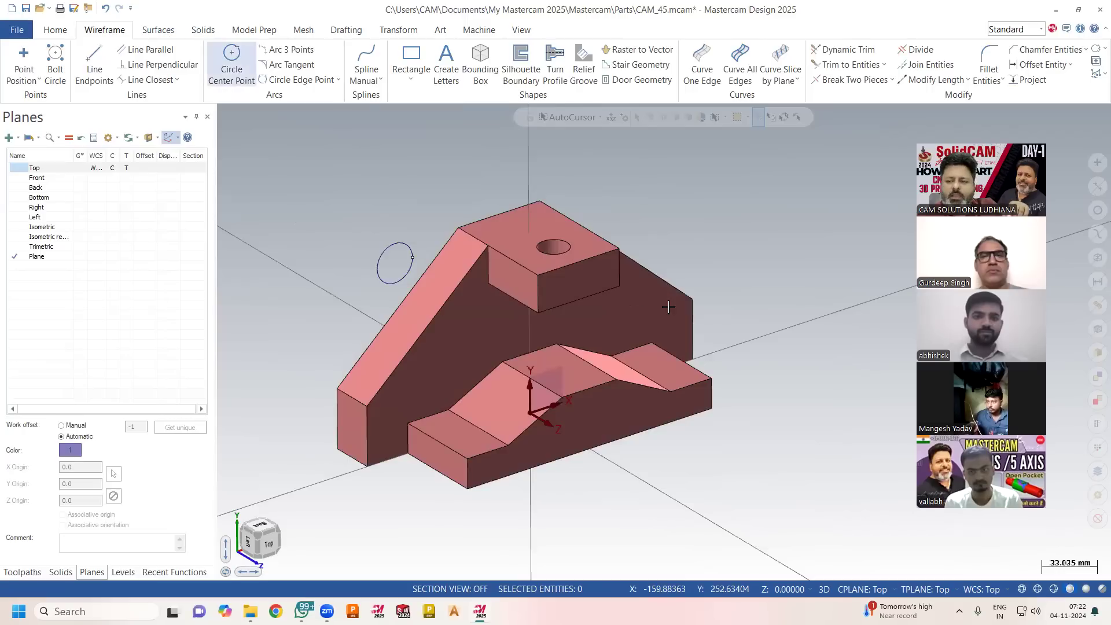
{"action": "left_click", "coordinate": [691, 403]}
{"action": "left_click", "coordinate": [682, 403]}
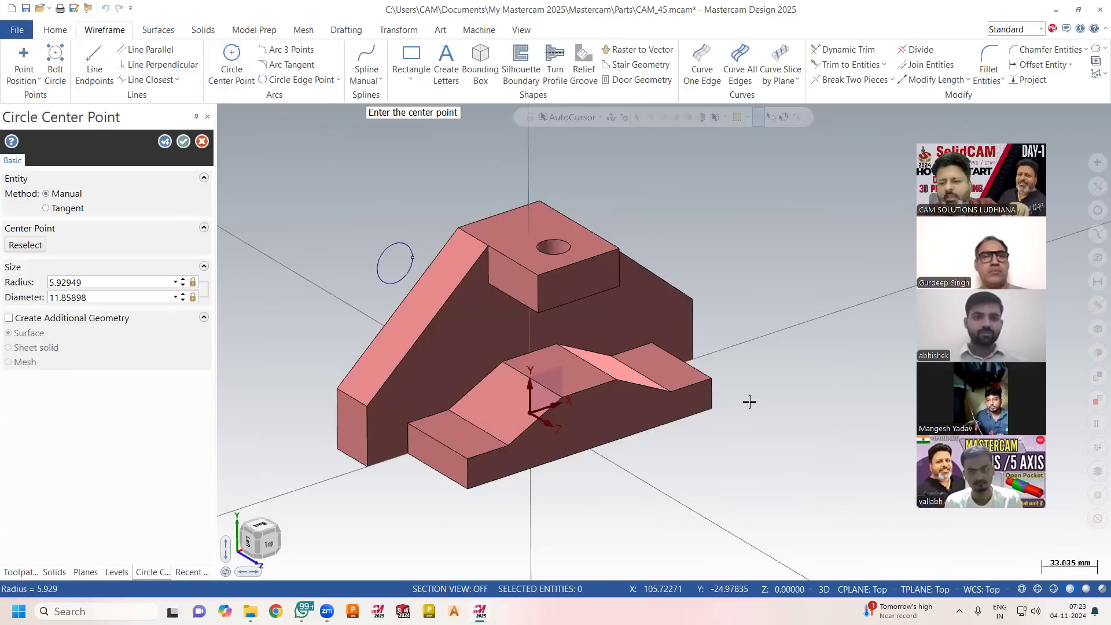
{"action": "middle_click_drag", "start_coordinate": [719, 397], "coordinate": [671, 428]}
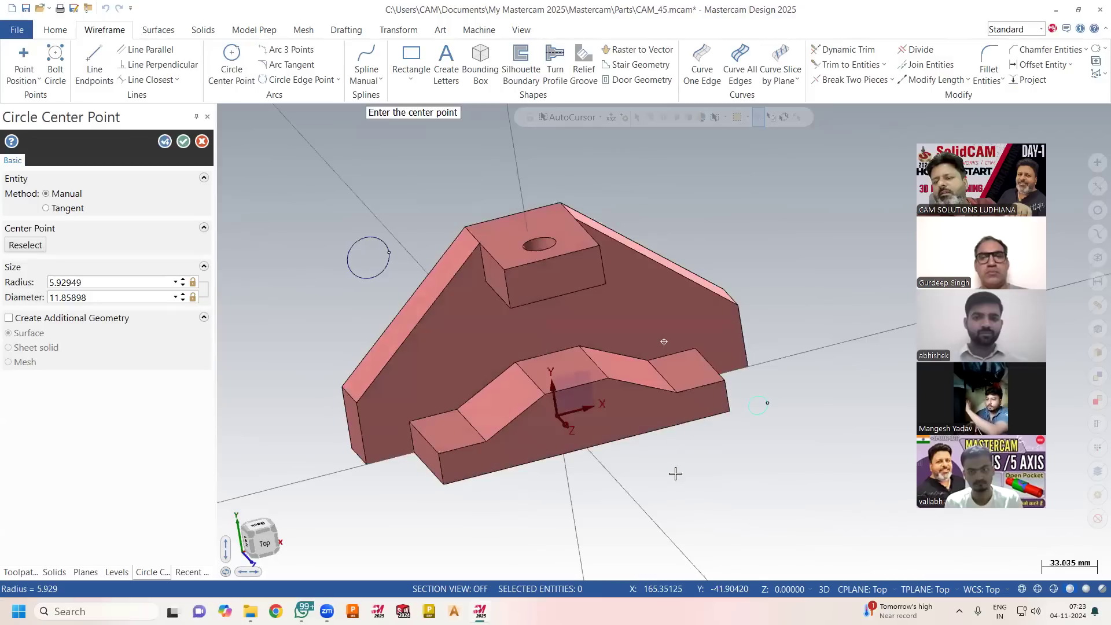
{"action": "middle_click_drag", "start_coordinate": [676, 474], "coordinate": [680, 488]}
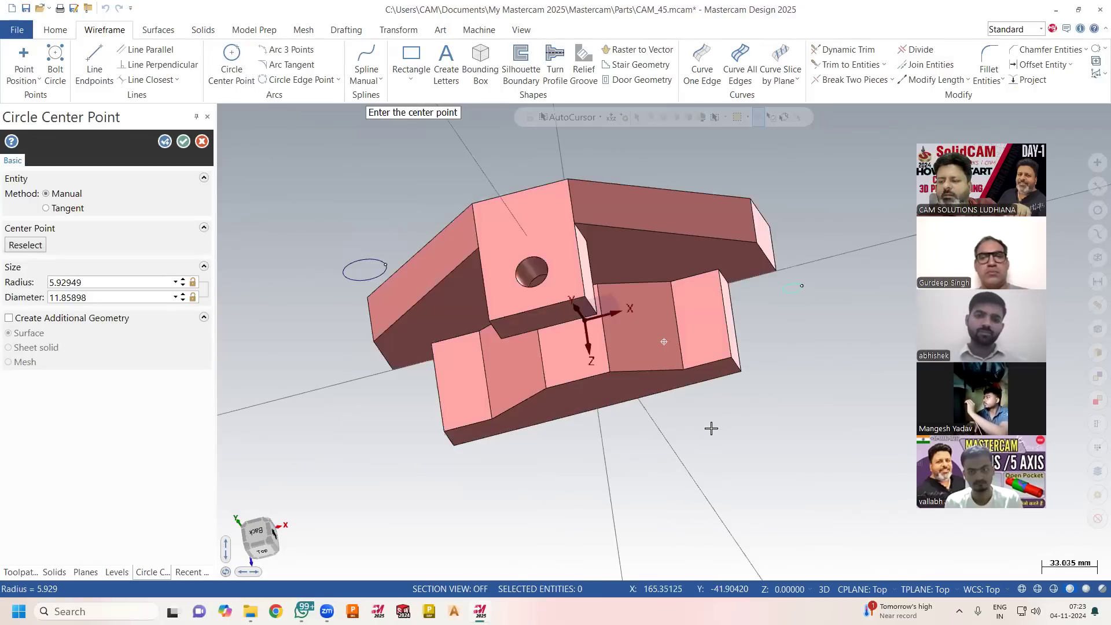
{"action": "middle_click_drag", "start_coordinate": [716, 425], "coordinate": [717, 407]}
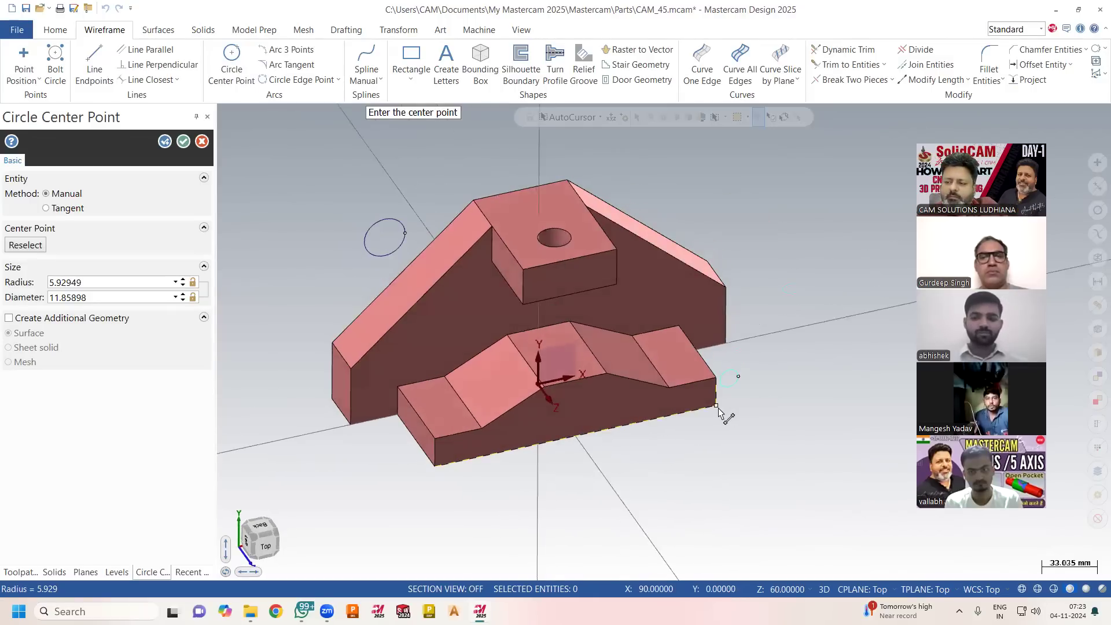
{"action": "key", "text": "Escape"}
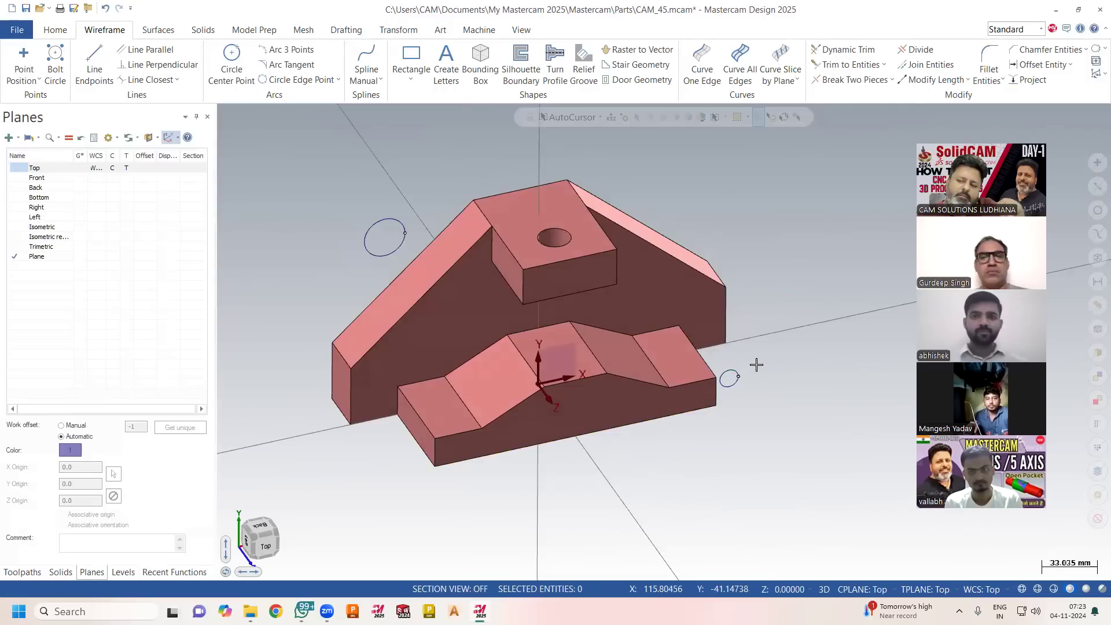
Draw a center-point circle of about 9.89 mm radius on the upper front-left corner of the front stepped block.
{"action": "left_click", "coordinate": [232, 63]}
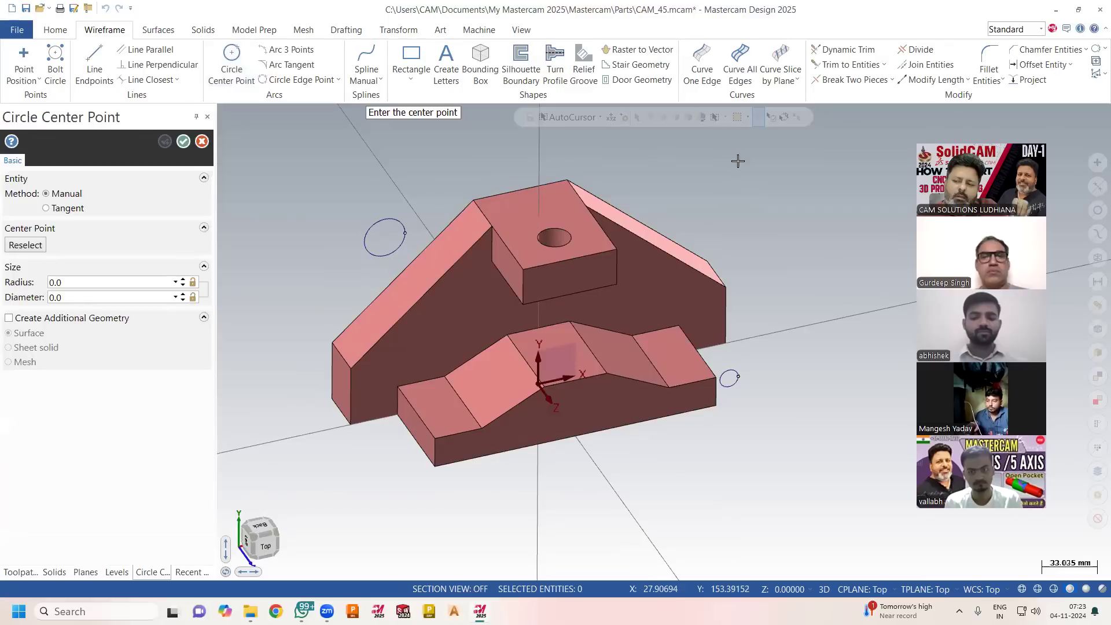
{"action": "mouse_move", "coordinate": [781, 203]}
{"action": "middle_mouse_down"}
{"action": "mouse_move", "coordinate": [755, 192]}
{"action": "mouse_move", "coordinate": [764, 187]}
{"action": "middle_mouse_up"}
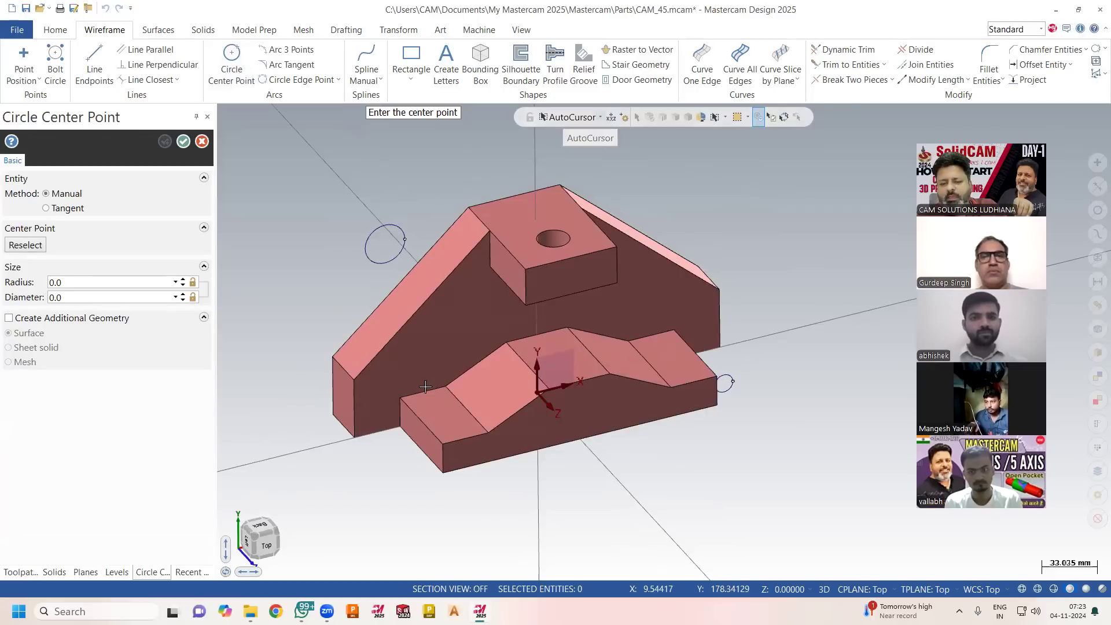
{"action": "left_click", "coordinate": [443, 445]}
{"action": "left_click", "coordinate": [390, 464]}
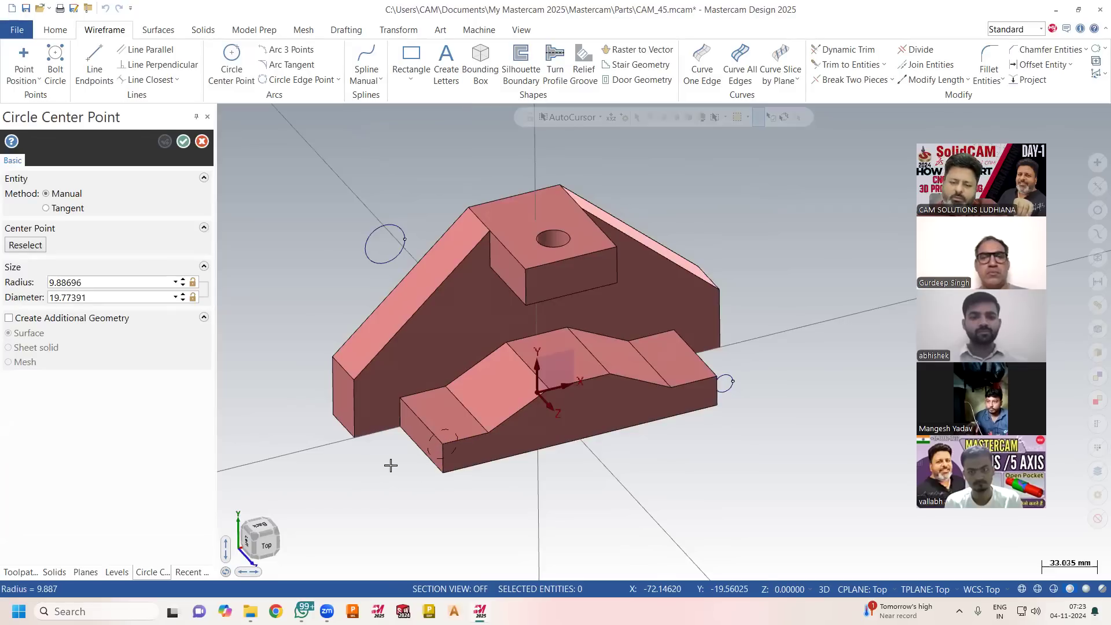
Draw center-point circles on the upper and lower corners of the back plate's left end, the lower one about 14.3 mm in radius.
{"action": "mouse_move", "coordinate": [418, 475]}
{"action": "middle_mouse_down"}
{"action": "mouse_move", "coordinate": [475, 451]}
{"action": "mouse_move", "coordinate": [440, 478]}
{"action": "mouse_move", "coordinate": [434, 460]}
{"action": "middle_mouse_up"}
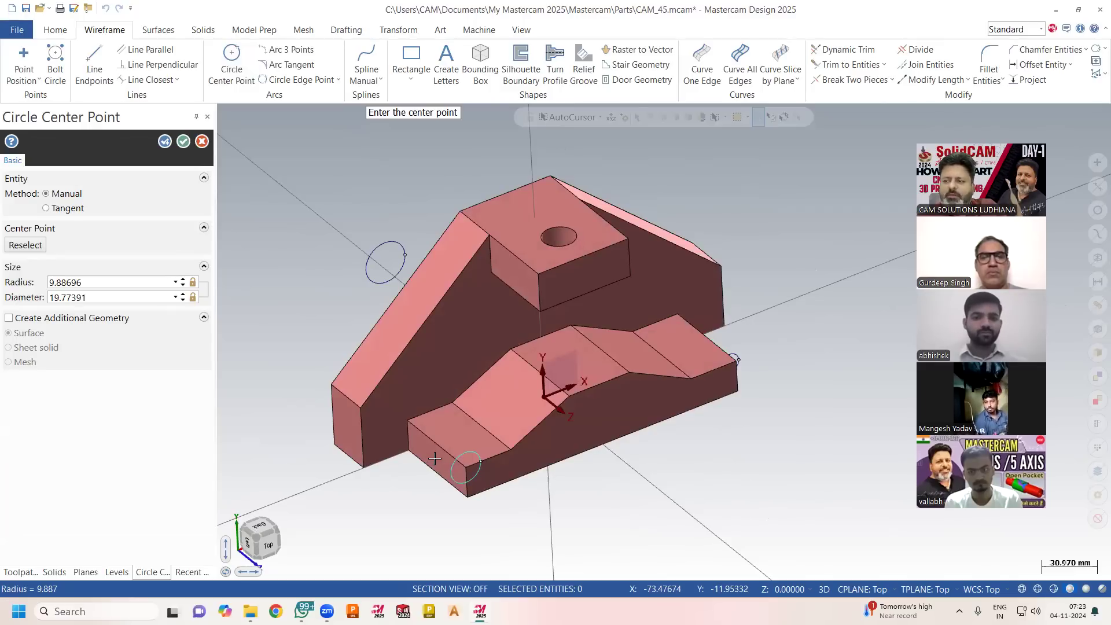
{"action": "left_click", "coordinate": [313, 388]}
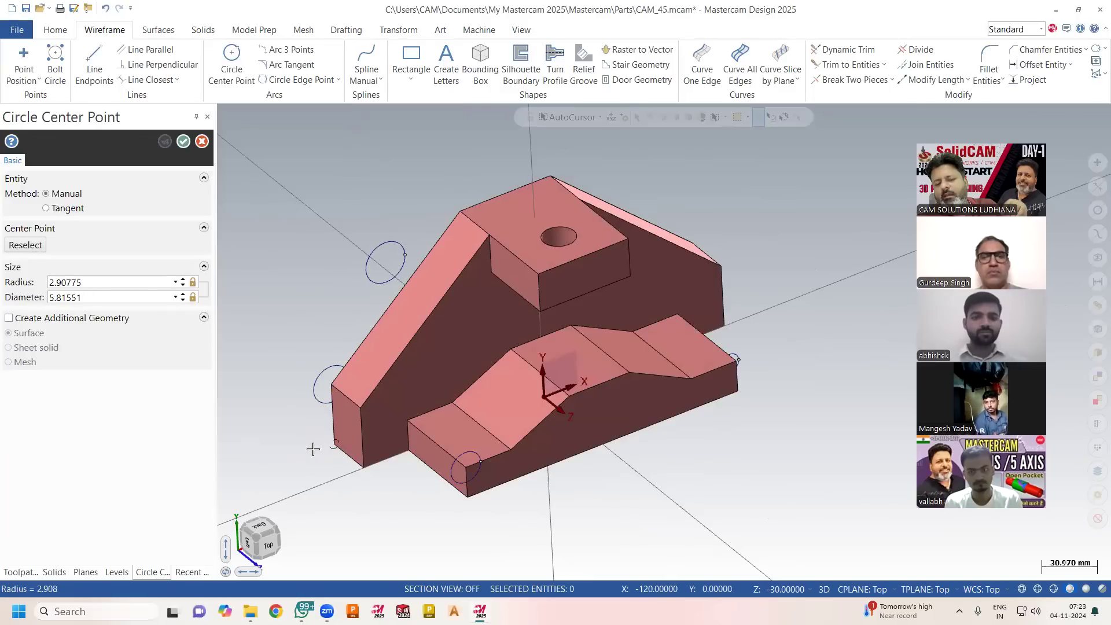
{"action": "left_click", "coordinate": [313, 447]}
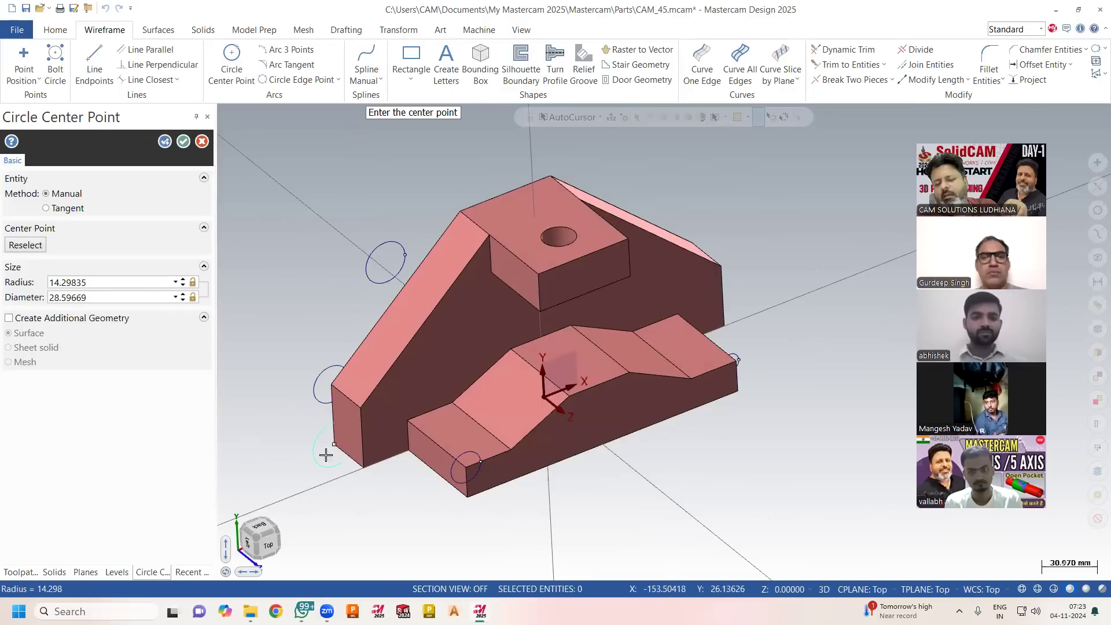
Draw center-point circles on the two front corners of the raised block with the hole, the right one about 16.28 mm in radius.
{"action": "left_click", "coordinate": [537, 274]}
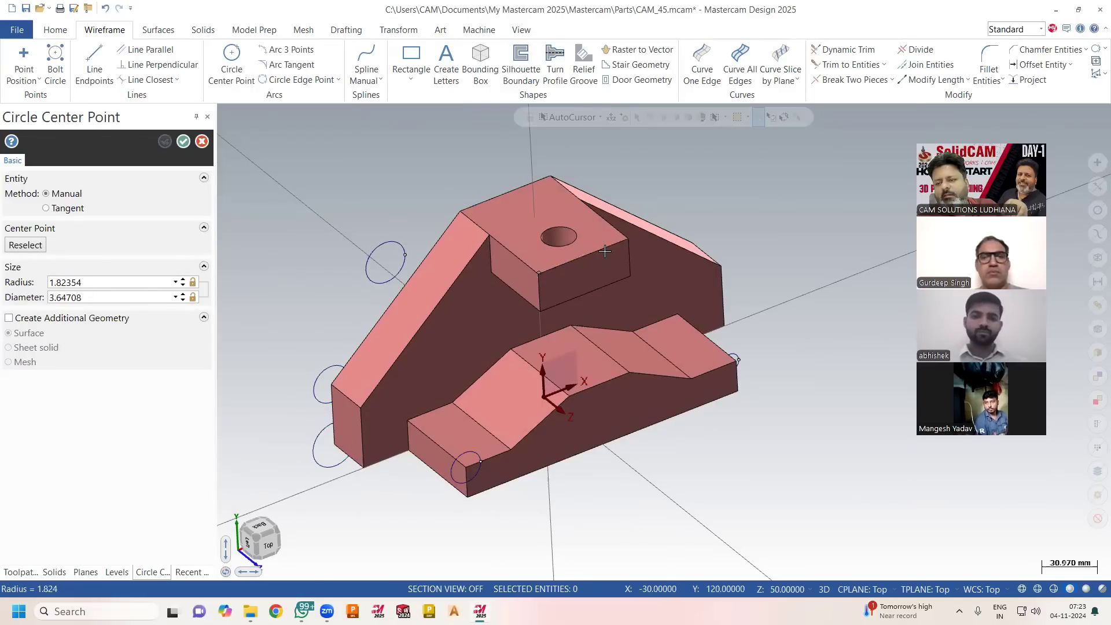
{"action": "left_click", "coordinate": [627, 235]}
{"action": "left_click", "coordinate": [630, 233]}
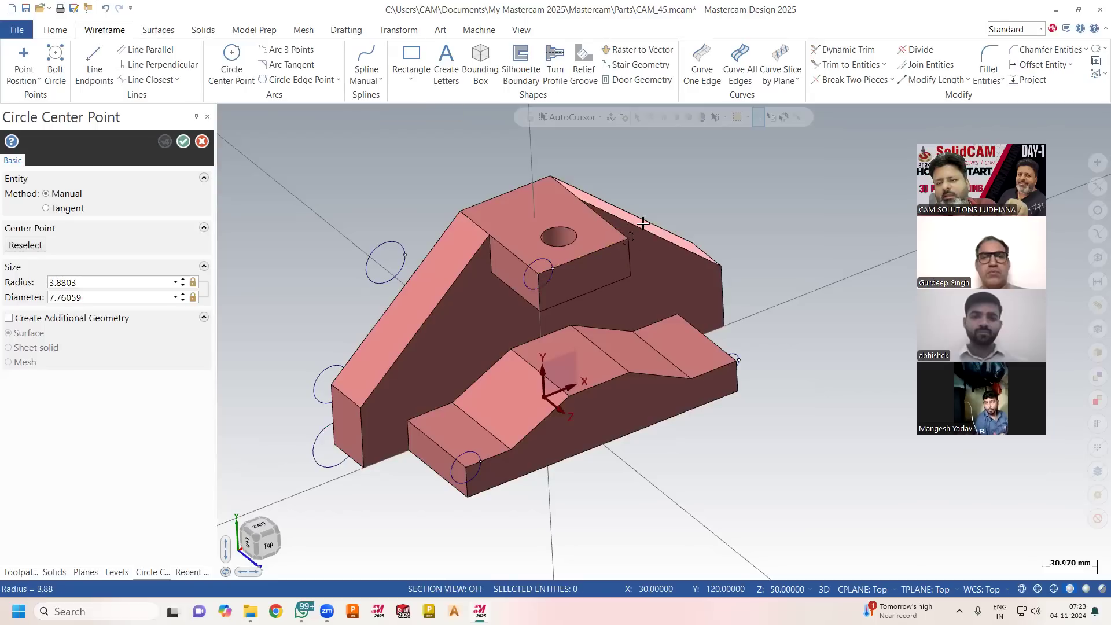
{"action": "left_click", "coordinate": [609, 266]}
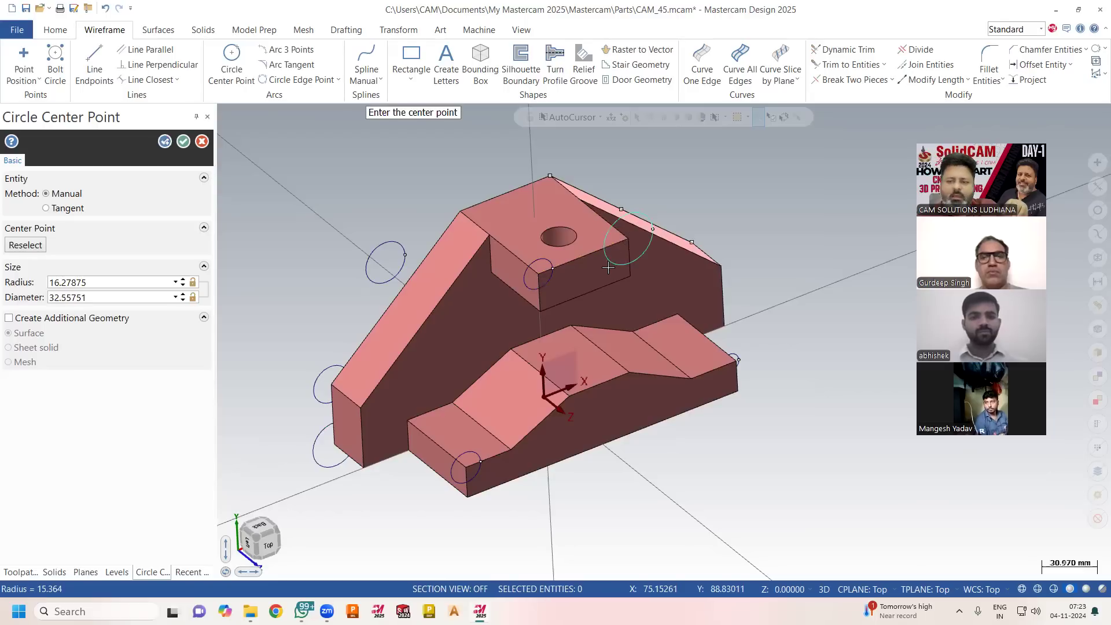
{"action": "middle_click_drag", "start_coordinate": [637, 278], "coordinate": [615, 249]}
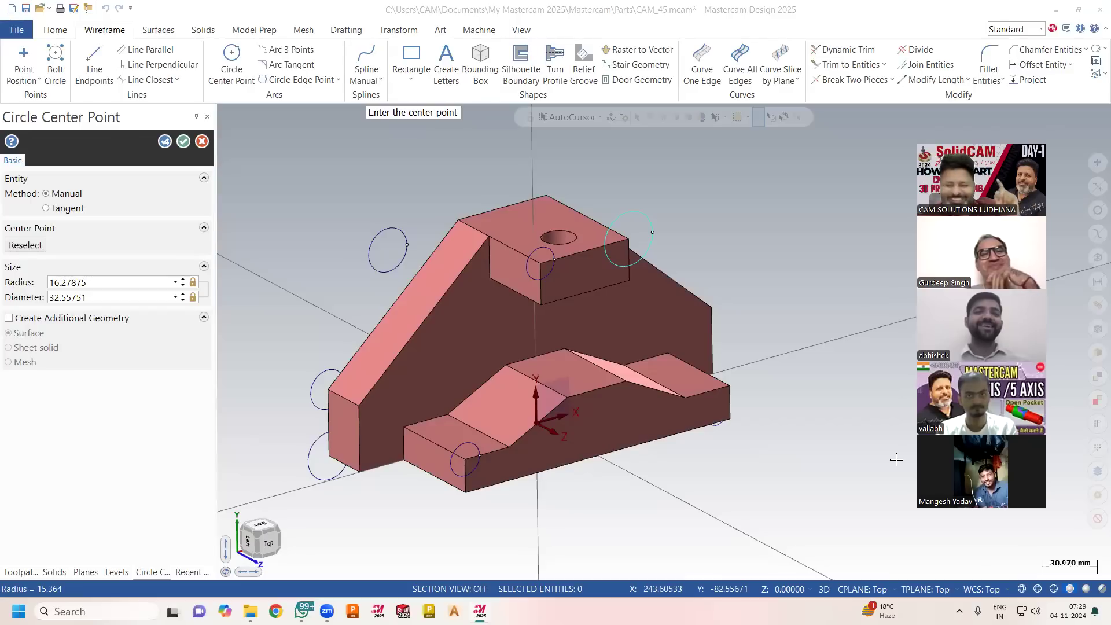
{"action": "middle_click_drag", "start_coordinate": [724, 491], "coordinate": [716, 486]}
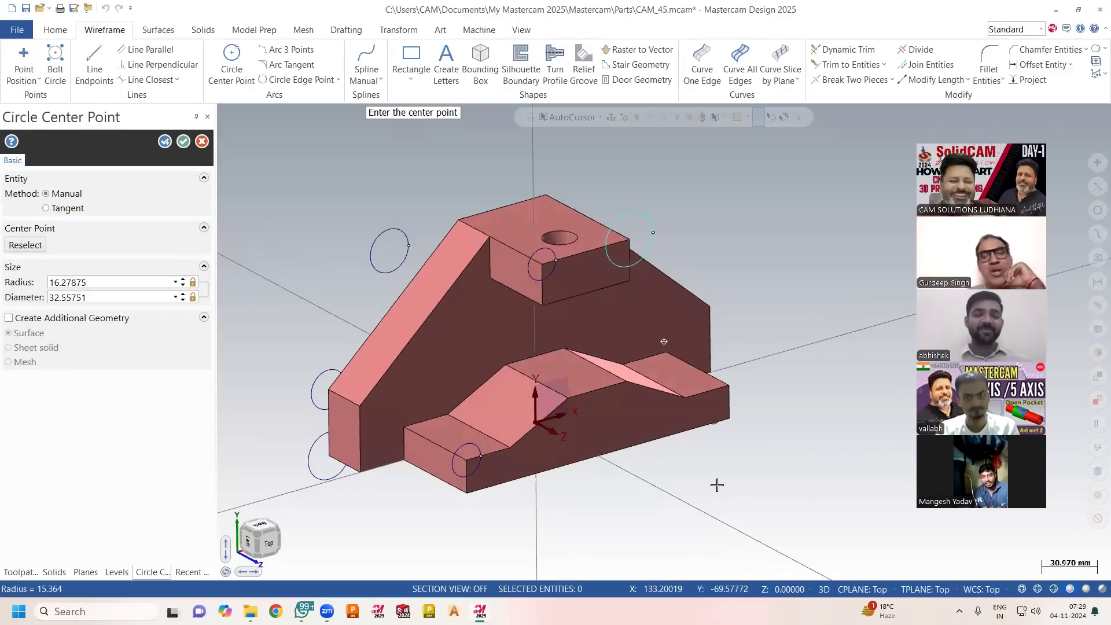
{"action": "left_click", "coordinate": [201, 143]}
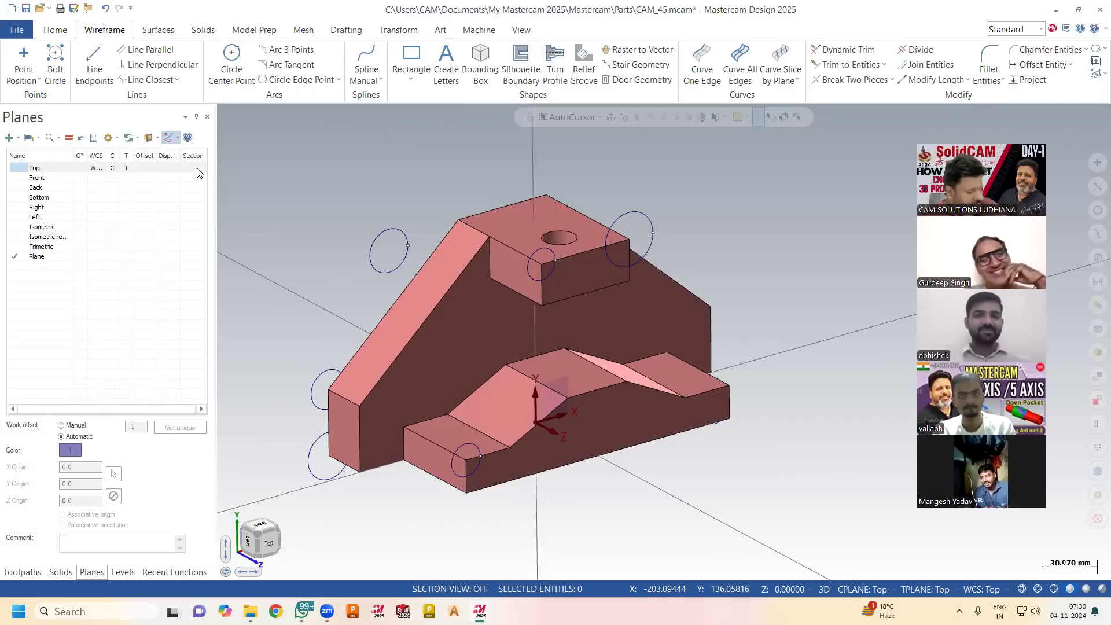
Delete all the wireframe circles around the part.
{"action": "key", "text": "ctrl+a"}
{"action": "key", "text": "Delete"}
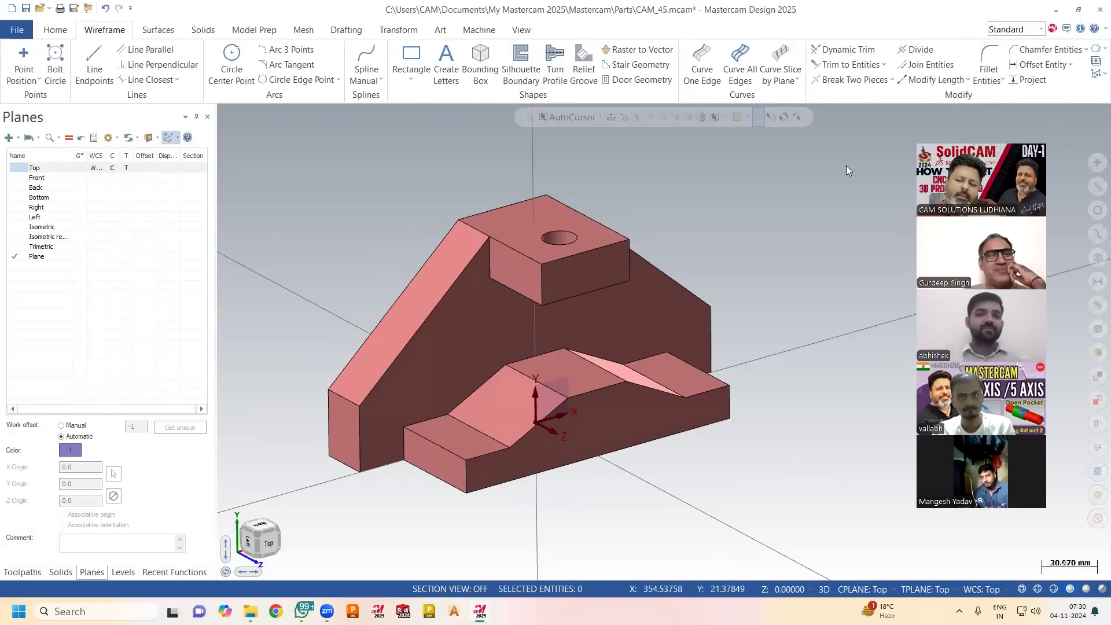
{"action": "mouse_move", "coordinate": [721, 154]}
{"action": "middle_mouse_down"}
{"action": "mouse_move", "coordinate": [701, 159]}
{"action": "mouse_move", "coordinate": [808, 155]}
{"action": "mouse_move", "coordinate": [836, 169]}
{"action": "mouse_move", "coordinate": [848, 248]}
{"action": "mouse_move", "coordinate": [831, 164]}
{"action": "mouse_move", "coordinate": [880, 266]}
{"action": "middle_mouse_up"}
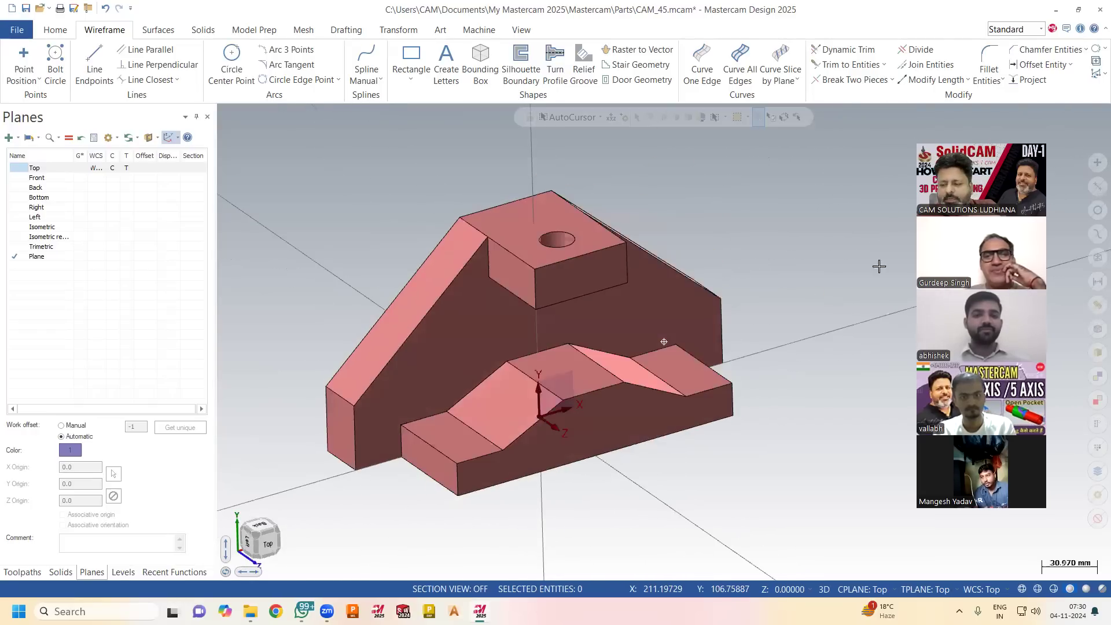
Set the tool plane, the construction plane and the WCS to Front.
{"action": "middle_click_drag", "start_coordinate": [894, 309], "coordinate": [894, 309]}
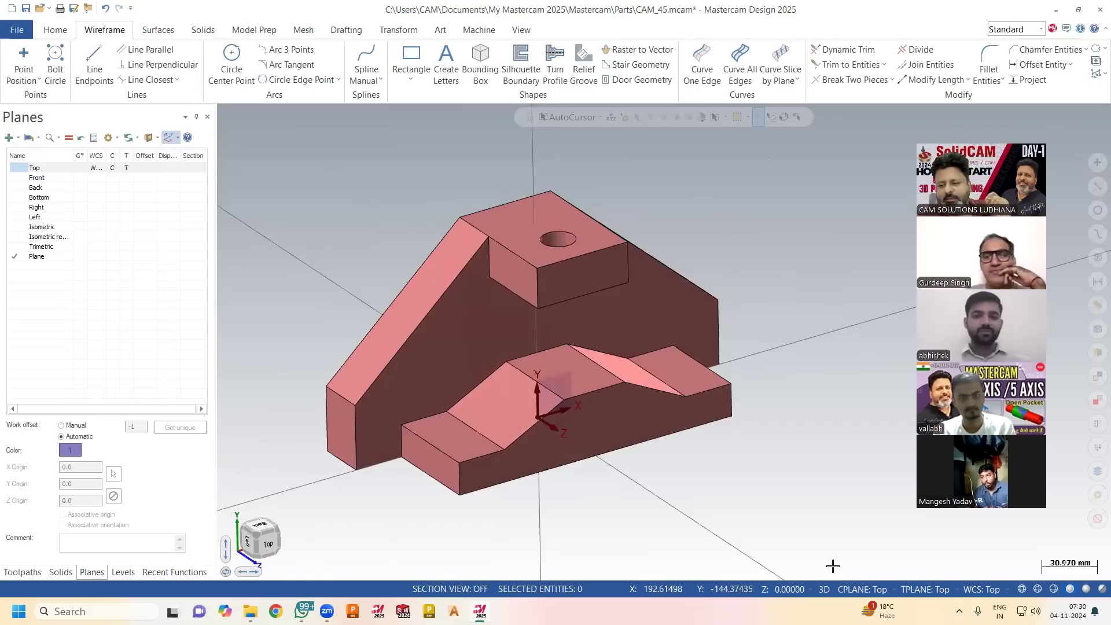
{"action": "left_click", "coordinate": [925, 589]}
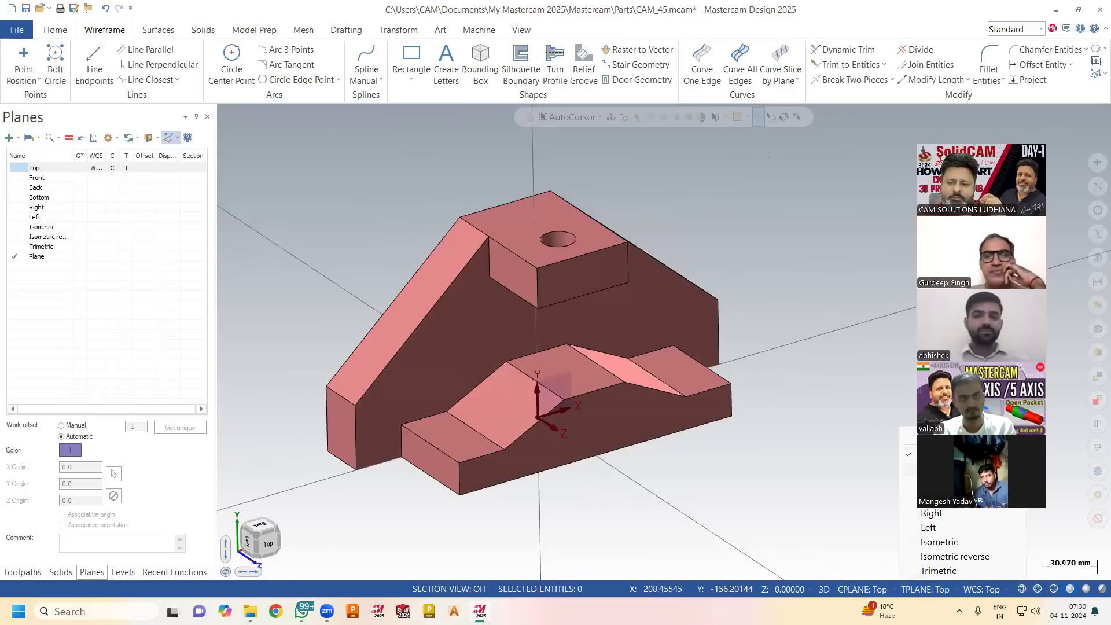
{"action": "left_click", "coordinate": [932, 469]}
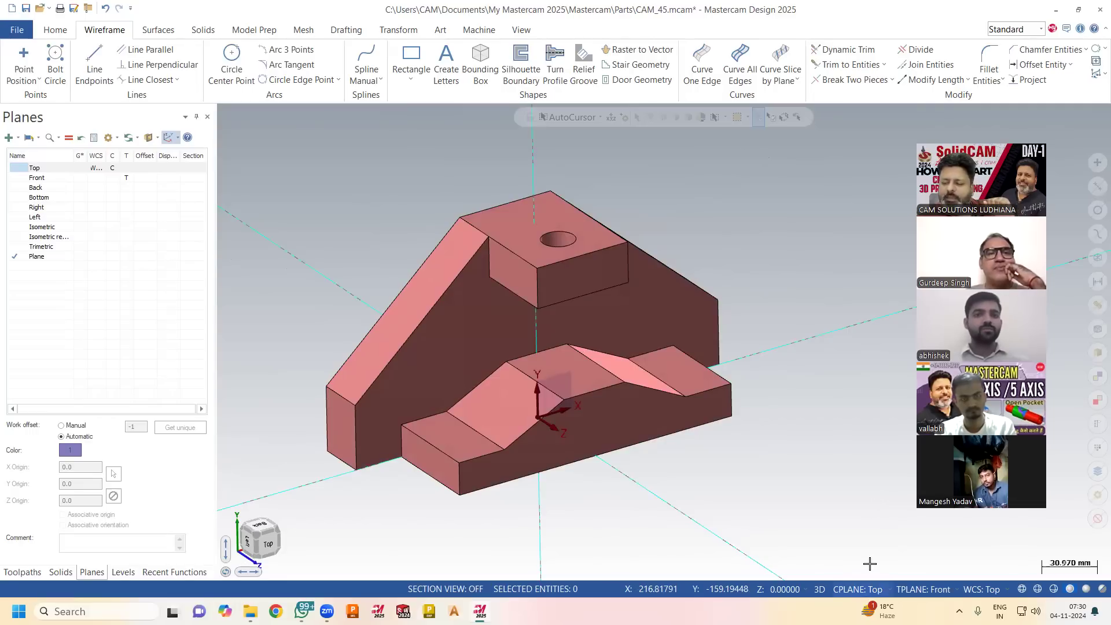
{"action": "left_click", "coordinate": [860, 590]}
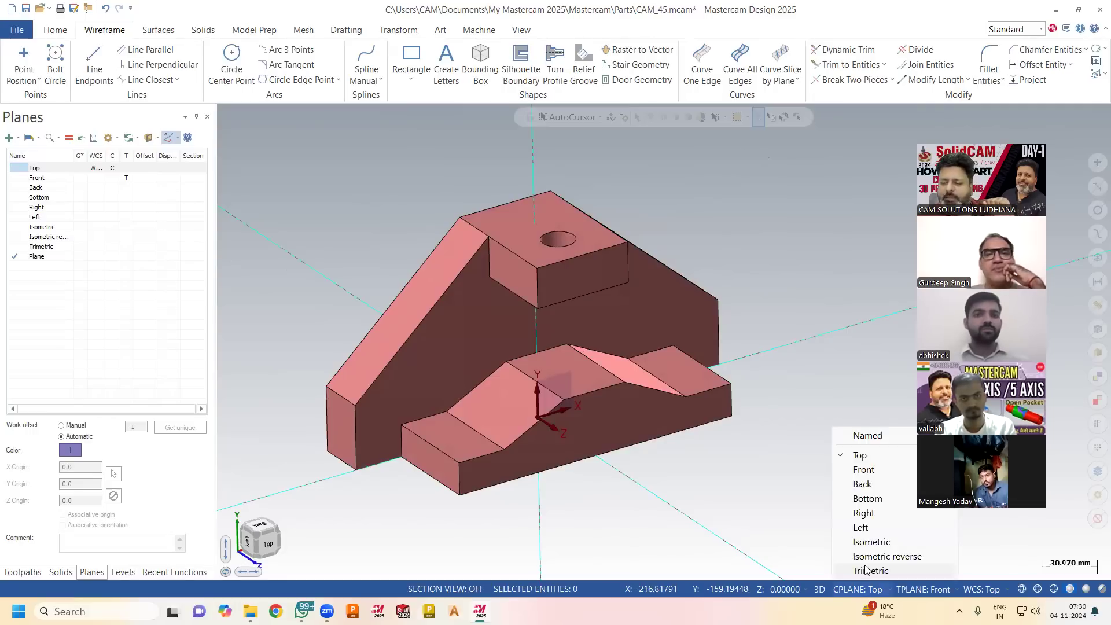
{"action": "left_click", "coordinate": [864, 476]}
{"action": "left_click", "coordinate": [980, 589]}
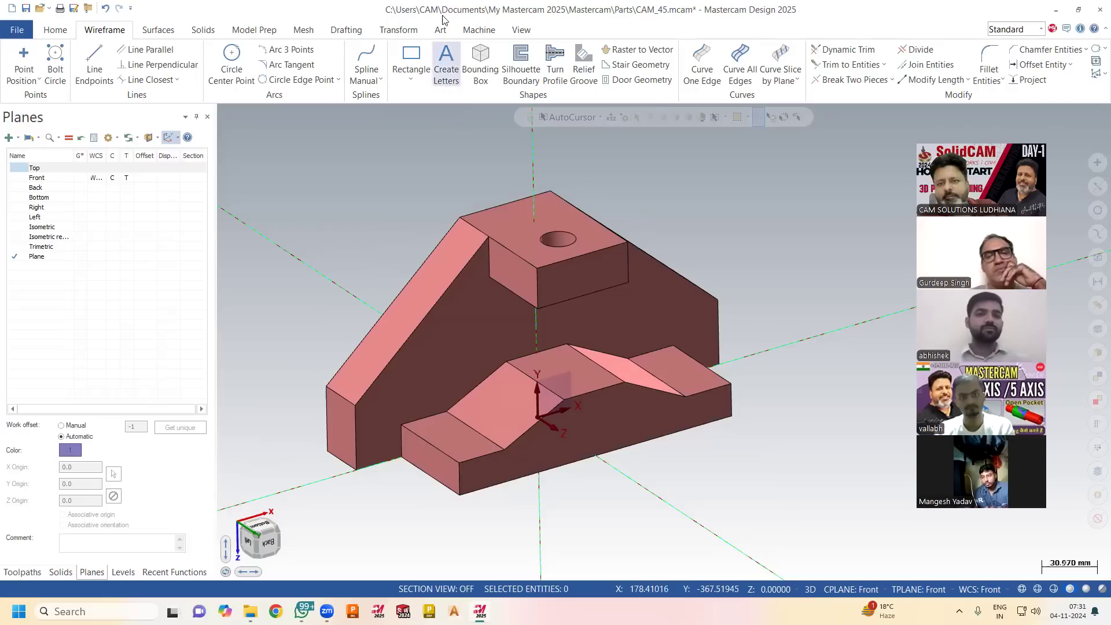
Refresh the axis gnomon at the origin by turning the gnomon display off and on again.
{"action": "left_click", "coordinate": [520, 30]}
{"action": "left_click", "coordinate": [804, 55]}
{"action": "left_click", "coordinate": [804, 56]}
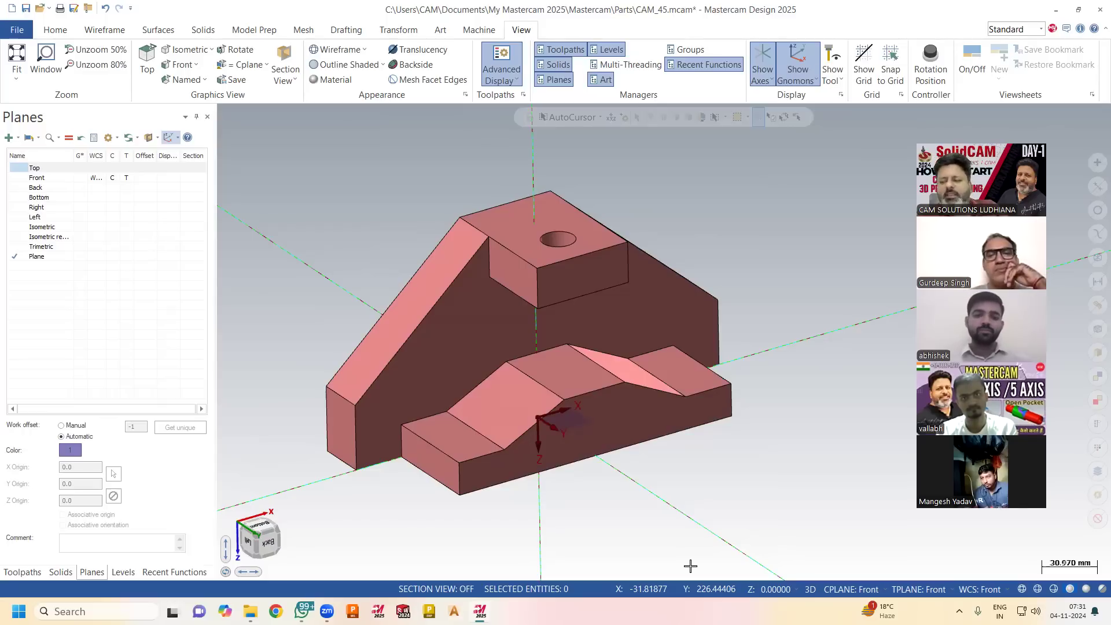
Change the construction plane, tool plane and WCS to Right and refresh the gnomon display.
{"action": "right_click", "coordinate": [826, 576]}
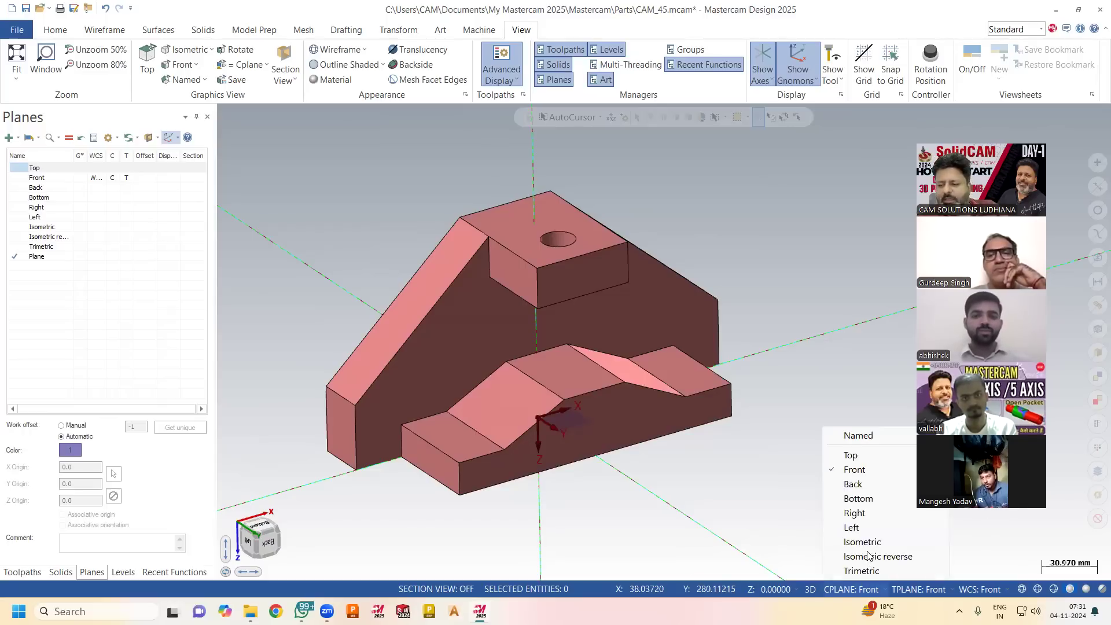
{"action": "left_click", "coordinate": [854, 514]}
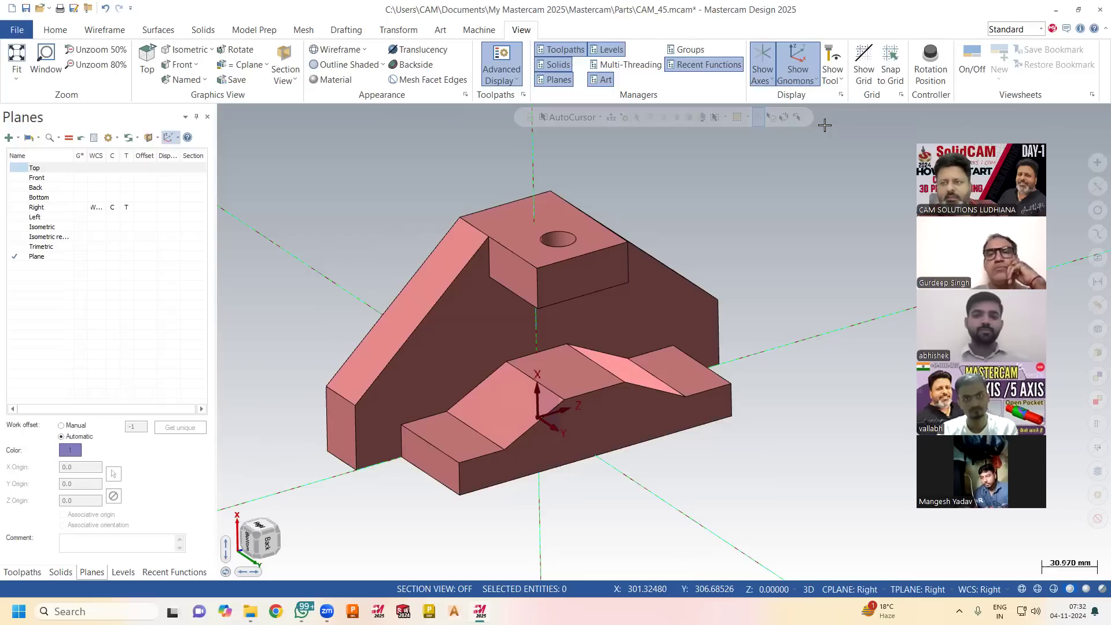
{"action": "left_click", "coordinate": [803, 62]}
{"action": "left_click", "coordinate": [803, 62]}
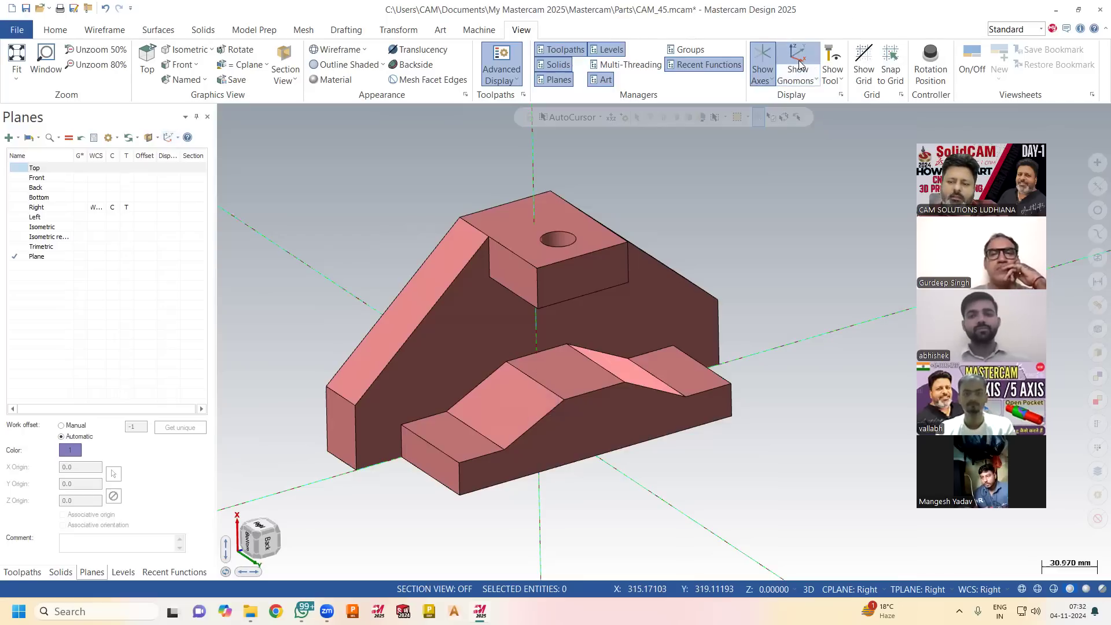
Draw two center-point circles at the front stepped block's left end, the one on its upper corner about 13.25 mm in radius.
{"action": "mouse_move", "coordinate": [791, 215]}
{"action": "middle_mouse_down"}
{"action": "mouse_move", "coordinate": [762, 218]}
{"action": "mouse_move", "coordinate": [798, 215]}
{"action": "middle_mouse_up"}
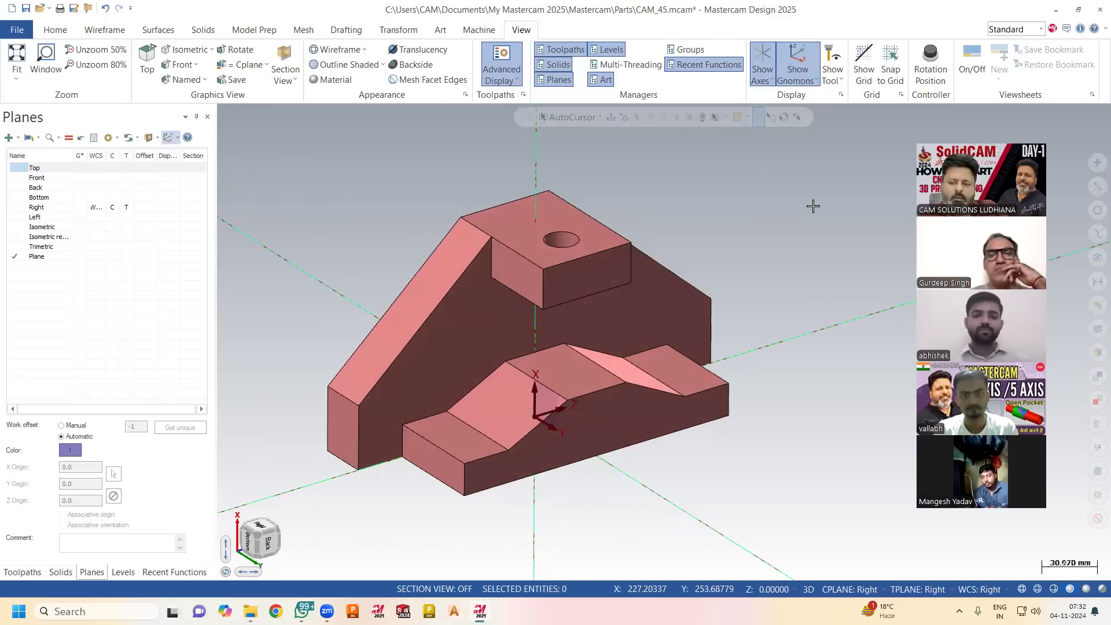
{"action": "middle_click_drag", "start_coordinate": [819, 305], "coordinate": [620, 359]}
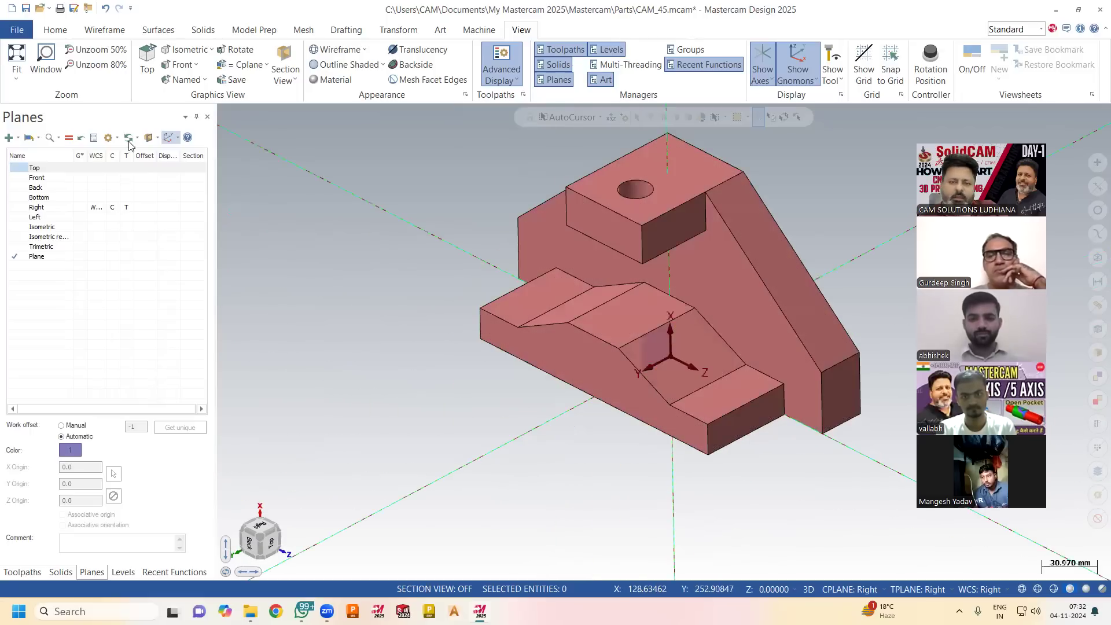
{"action": "left_click", "coordinate": [104, 30]}
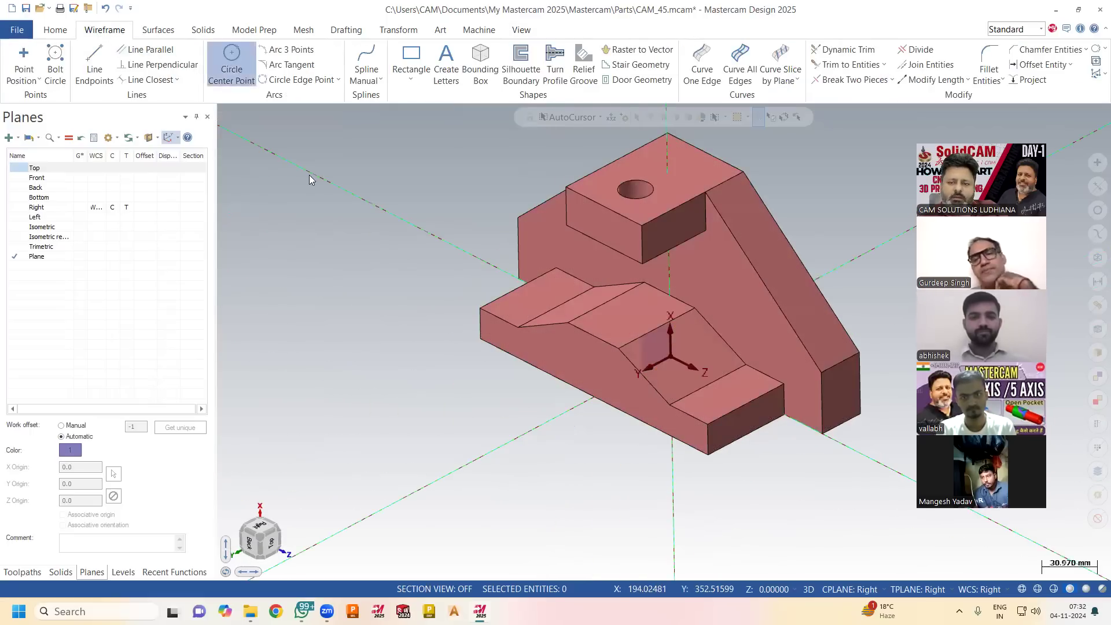
{"action": "left_click", "coordinate": [493, 330]}
{"action": "left_click", "coordinate": [487, 331]}
{"action": "middle_click_drag", "start_coordinate": [382, 353], "coordinate": [348, 352]}
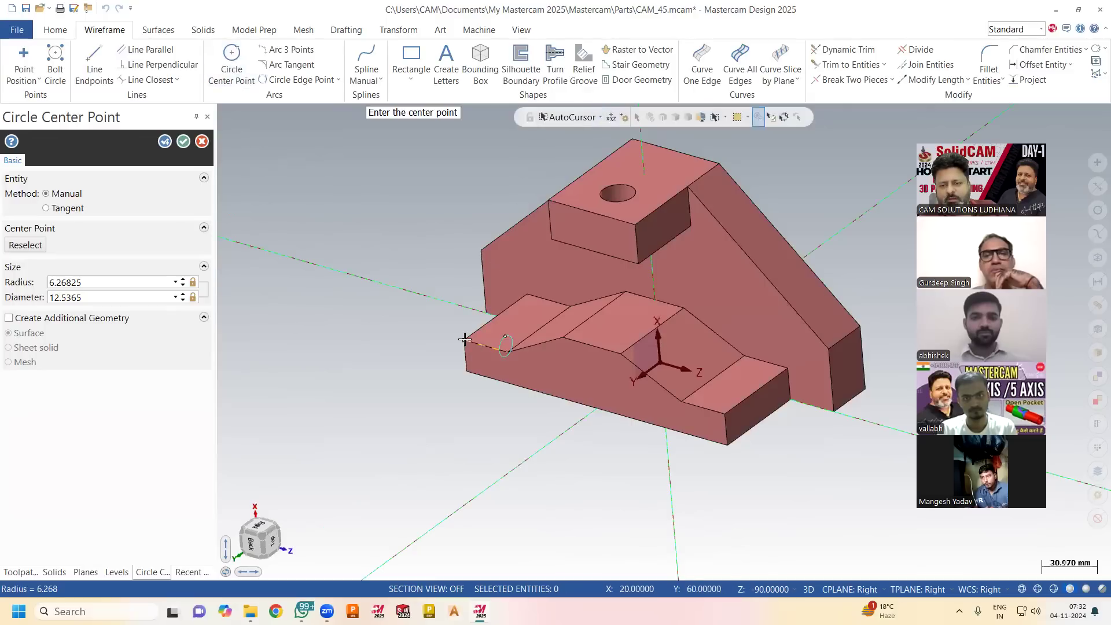
{"action": "left_click", "coordinate": [183, 141]}
Draw center-point circles on the front block's right front corner, about 13.81 mm in radius, and near its raised middle section.
{"action": "mouse_move", "coordinate": [302, 209]}
{"action": "middle_mouse_down"}
{"action": "mouse_move", "coordinate": [390, 175]}
{"action": "mouse_move", "coordinate": [288, 176]}
{"action": "mouse_move", "coordinate": [288, 194]}
{"action": "mouse_move", "coordinate": [278, 174]}
{"action": "middle_mouse_up"}
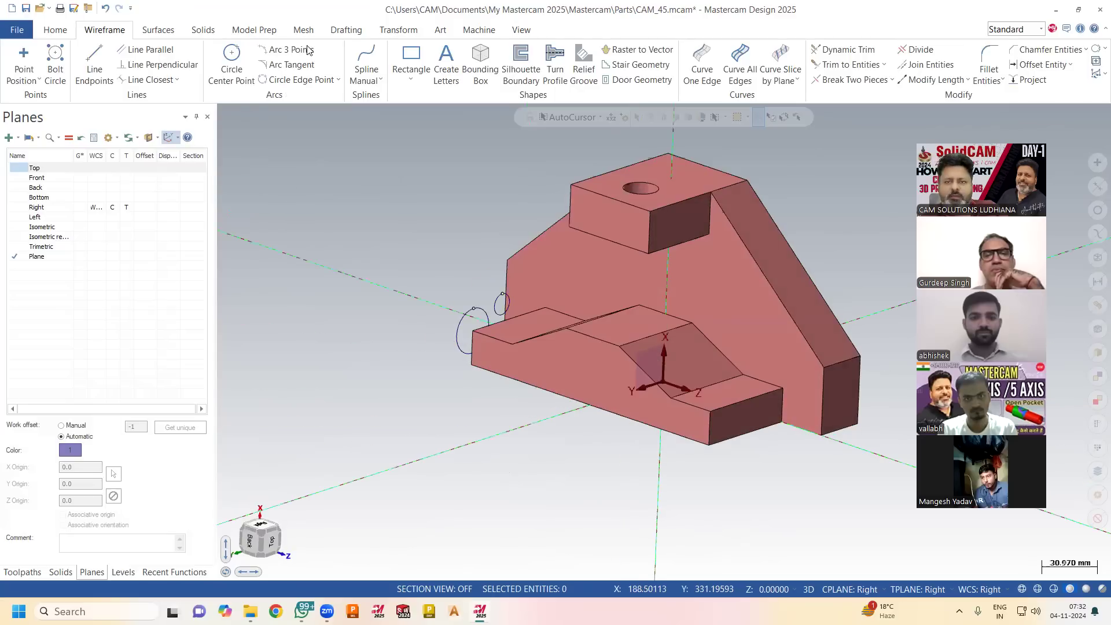
{"action": "left_click", "coordinate": [232, 64]}
{"action": "left_click", "coordinate": [712, 412]}
{"action": "left_click", "coordinate": [697, 403]}
{"action": "mouse_move", "coordinate": [678, 400]}
{"action": "middle_mouse_down"}
{"action": "mouse_move", "coordinate": [671, 433]}
{"action": "mouse_move", "coordinate": [689, 443]}
{"action": "mouse_move", "coordinate": [677, 400]}
{"action": "middle_mouse_up"}
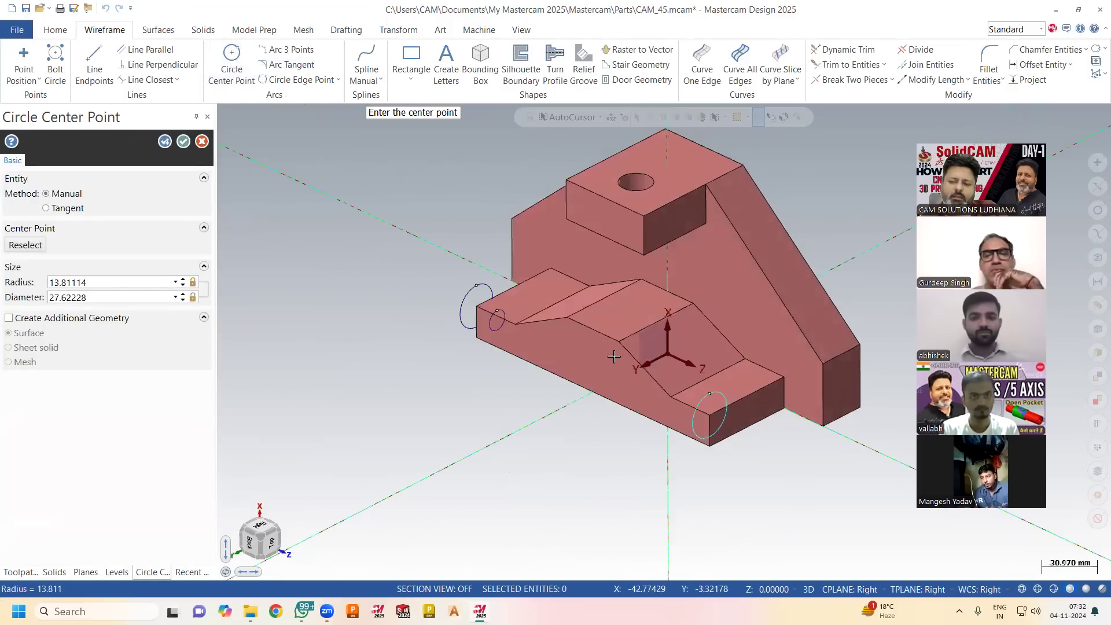
{"action": "left_click", "coordinate": [593, 332]}
{"action": "left_click", "coordinate": [585, 347]}
{"action": "middle_click_drag", "start_coordinate": [585, 347], "coordinate": [347, 322]}
{"action": "left_click", "coordinate": [202, 141]}
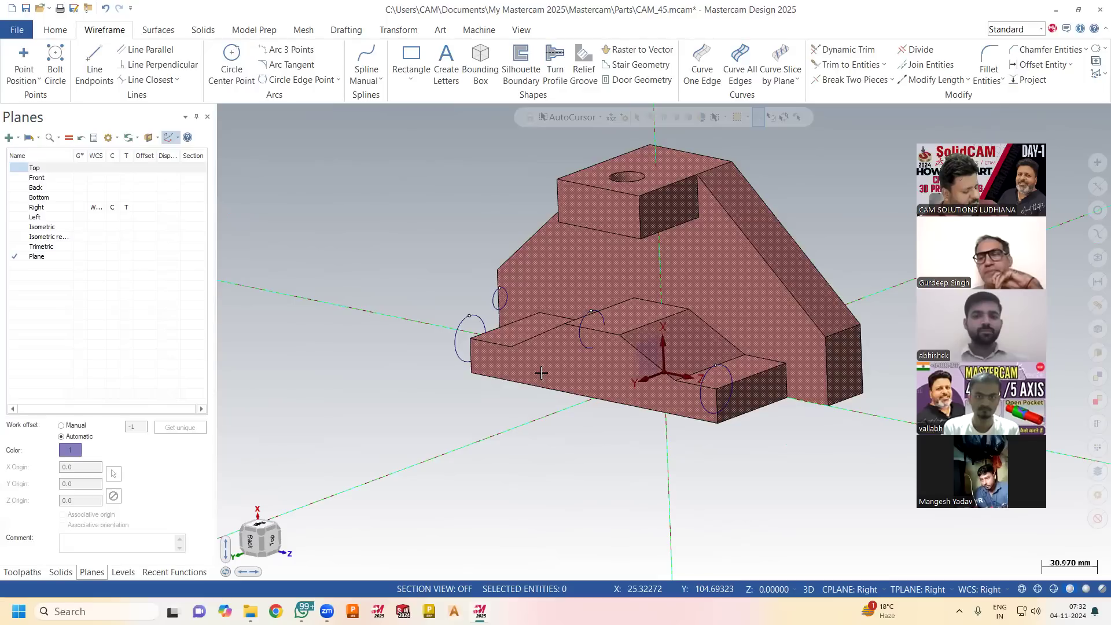
Select all the wireframe circles around the stepped block and delete them.
{"action": "left_click", "coordinate": [541, 375]}
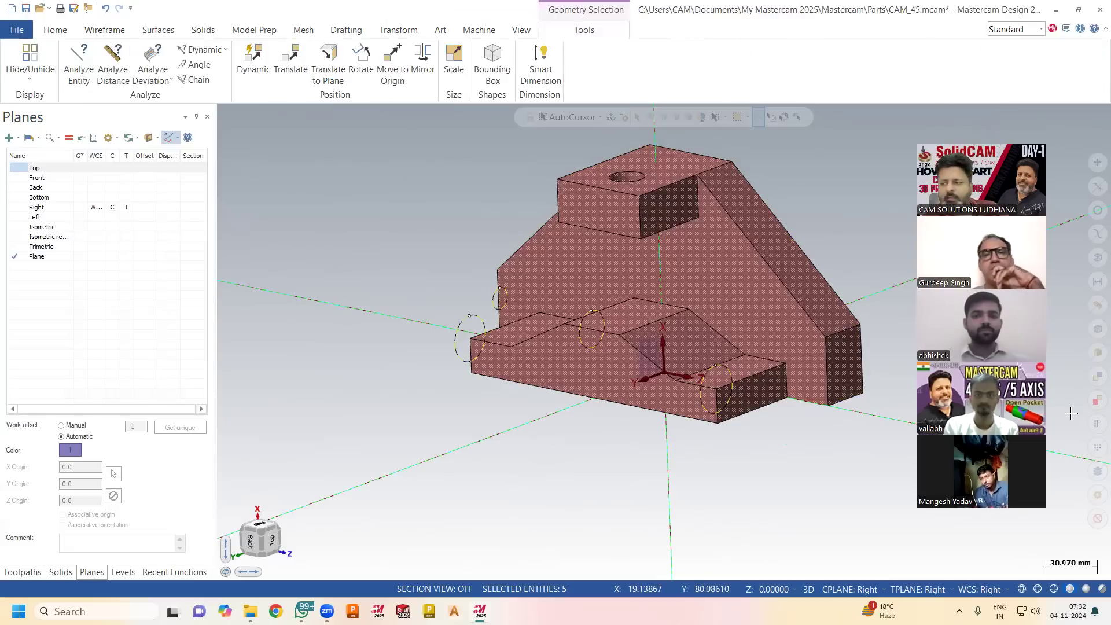
{"action": "key", "text": "Escape"}
{"action": "left_click", "coordinate": [1092, 254]}
{"action": "key", "text": "Delete"}
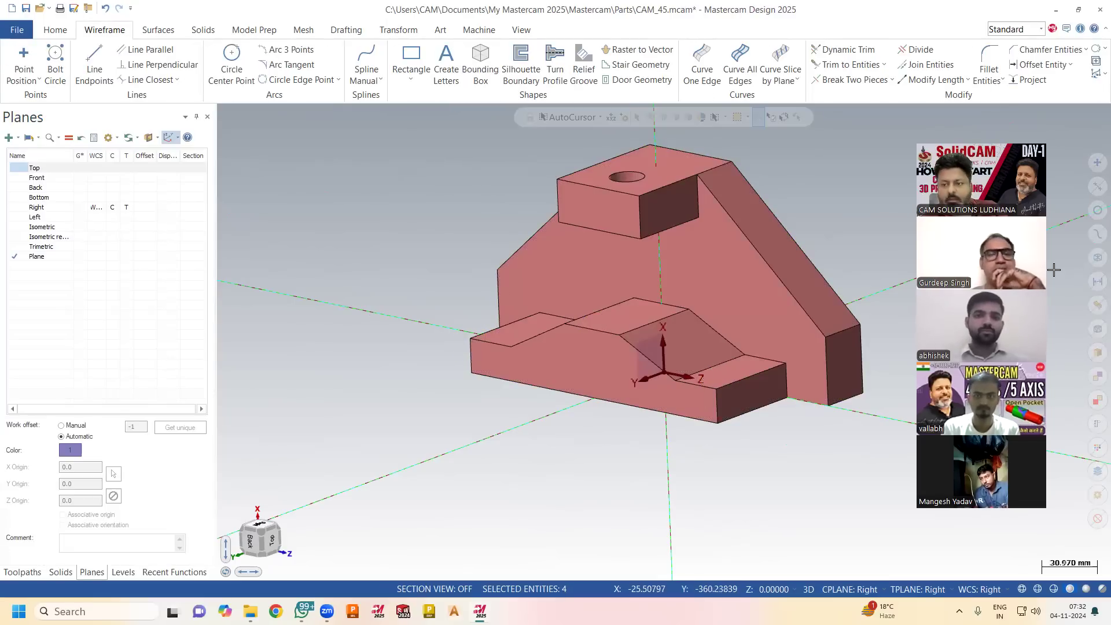
Close all the docked managers and reopen only the Planes manager.
{"action": "middle_click_drag", "start_coordinate": [445, 353], "coordinate": [457, 366]}
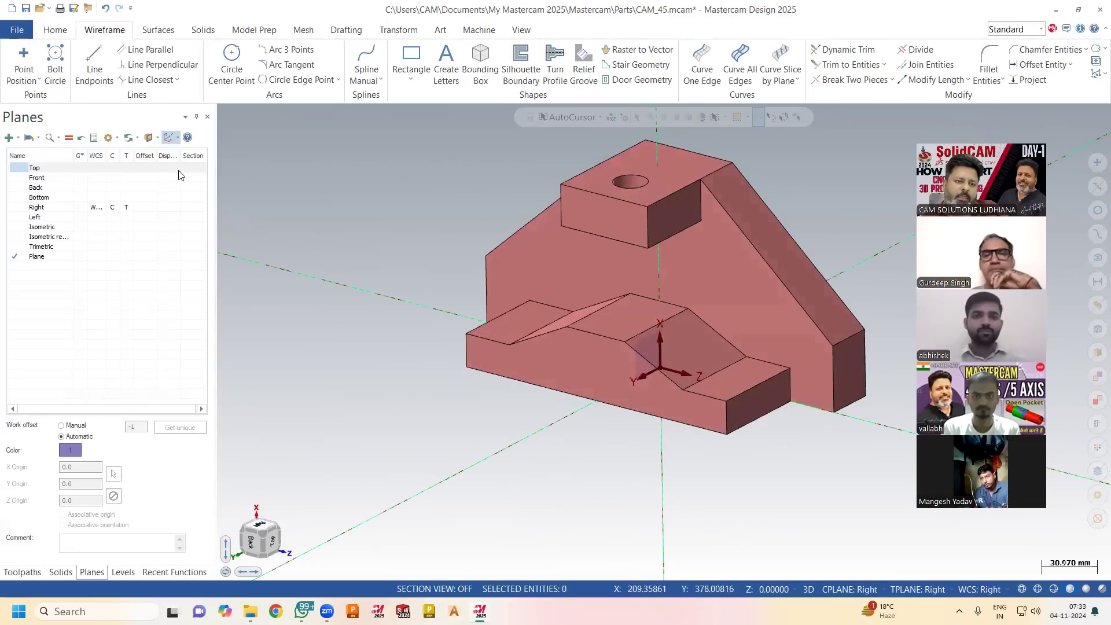
{"action": "left_click", "coordinate": [207, 117]}
{"action": "left_click", "coordinate": [208, 117]}
{"action": "left_click", "coordinate": [207, 117]}
{"action": "left_click", "coordinate": [206, 117]}
{"action": "left_click", "coordinate": [204, 117]}
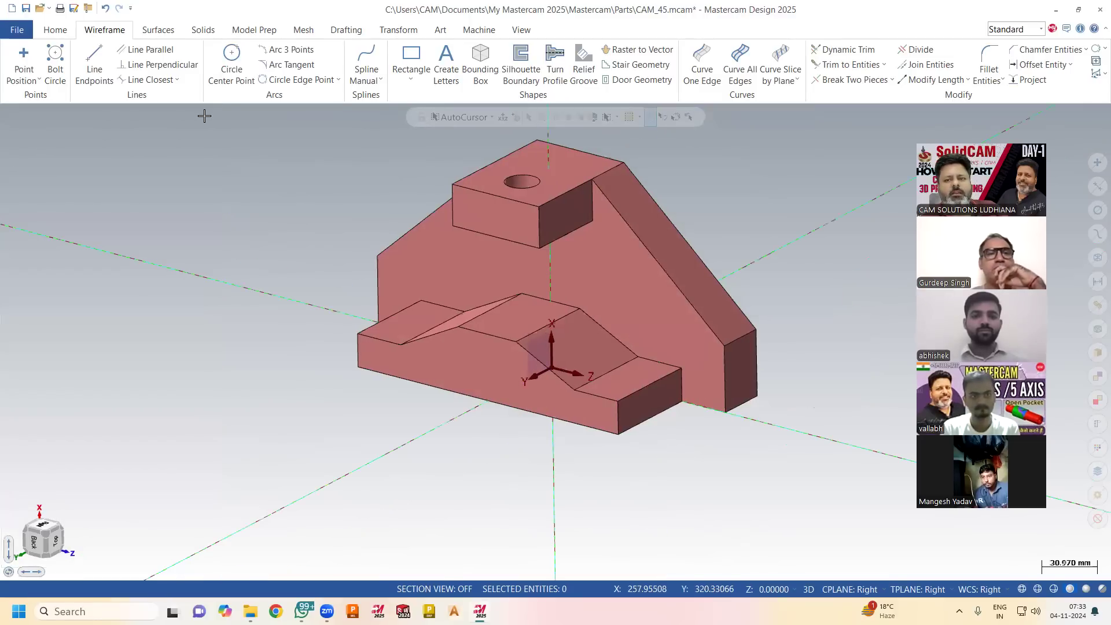
{"action": "left_click", "coordinate": [520, 30]}
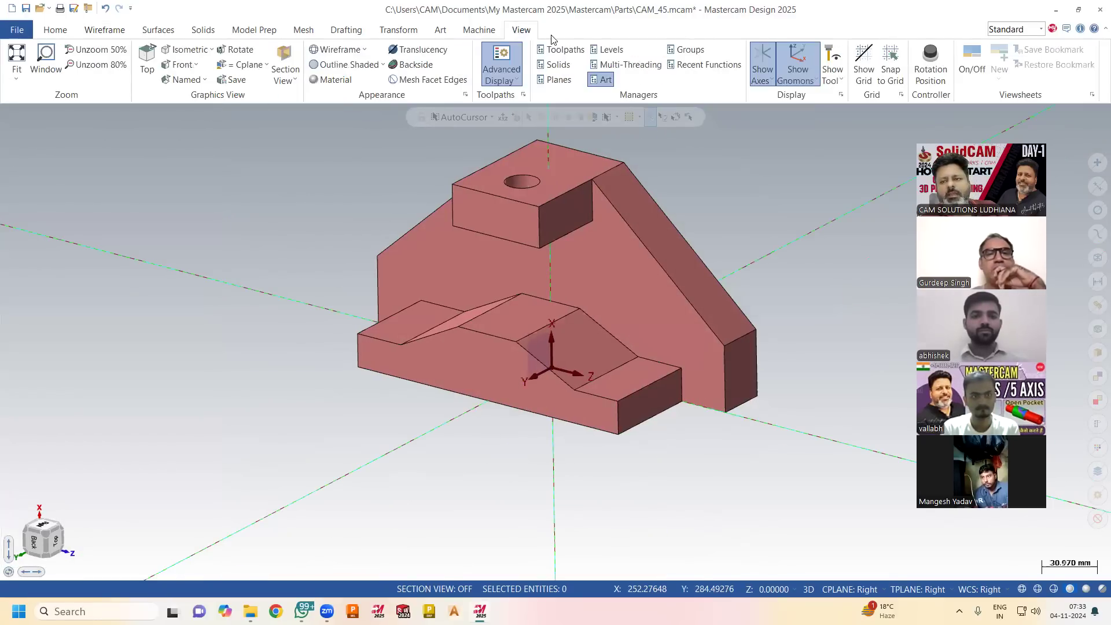
{"action": "left_click", "coordinate": [556, 81]}
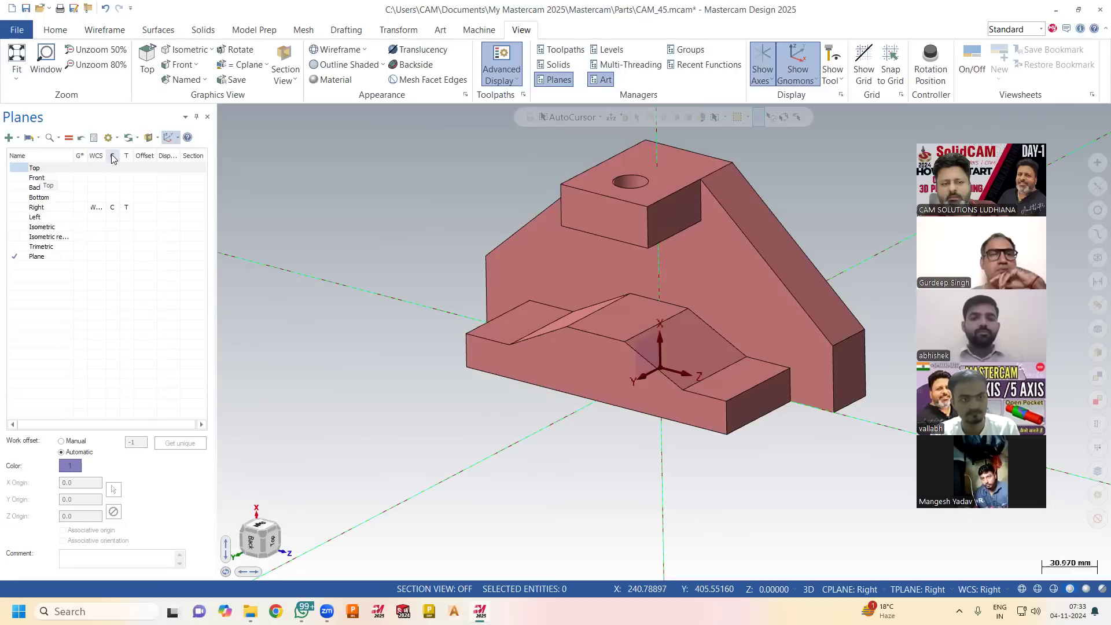
Switch the construction and tool planes through Top and Back to Left, keeping the WCS on Right, and refresh the gnomons.
{"action": "left_click", "coordinate": [113, 168]}
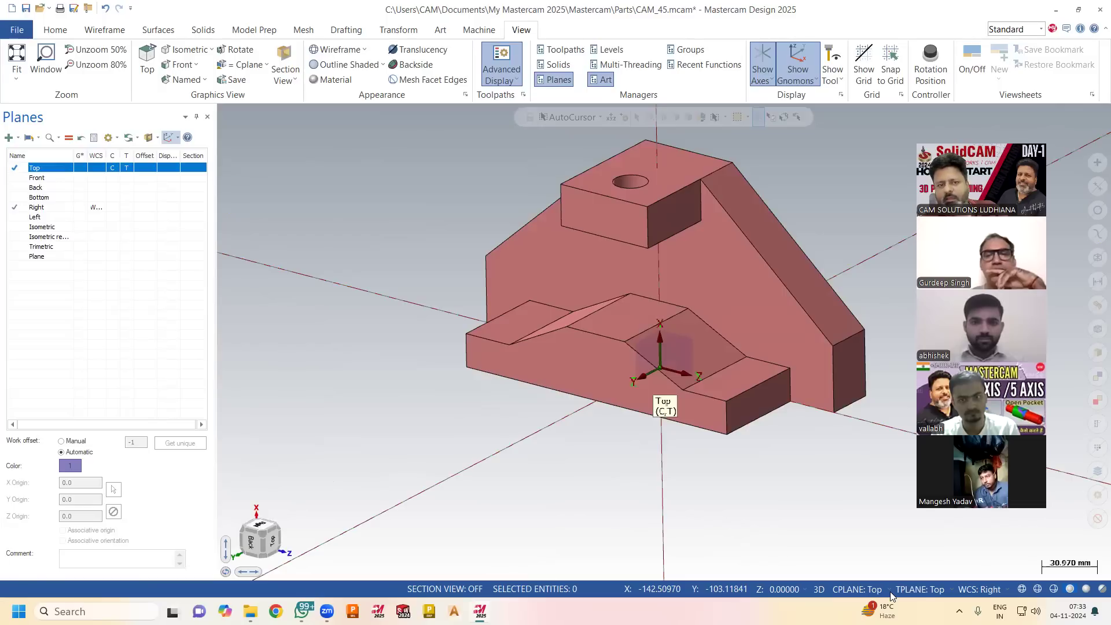
{"action": "left_click", "coordinate": [115, 190]}
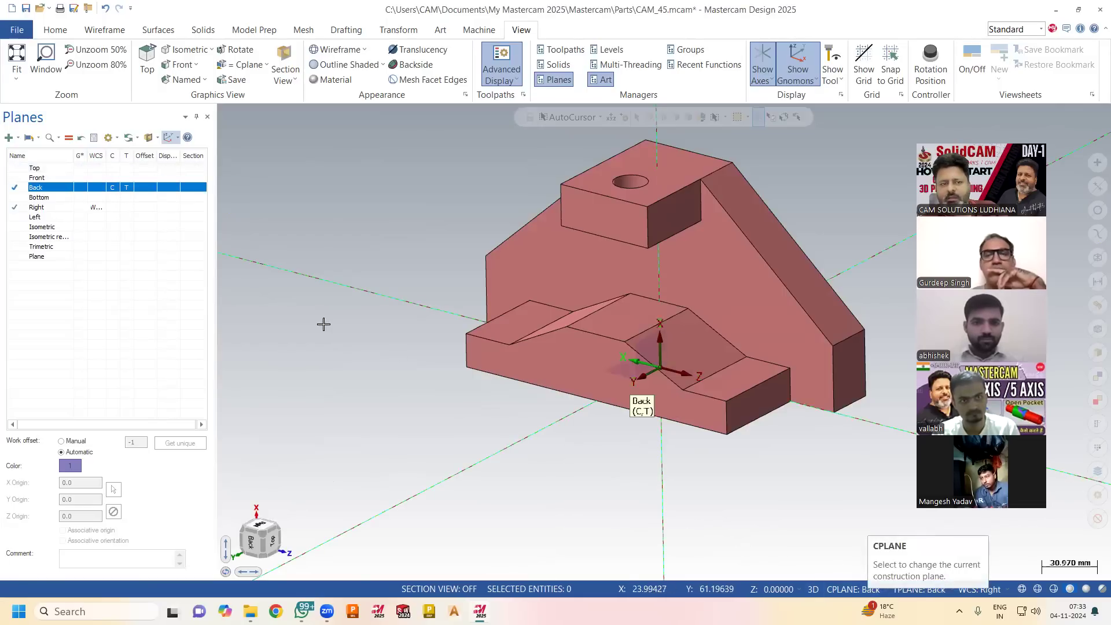
{"action": "left_click", "coordinate": [119, 217]}
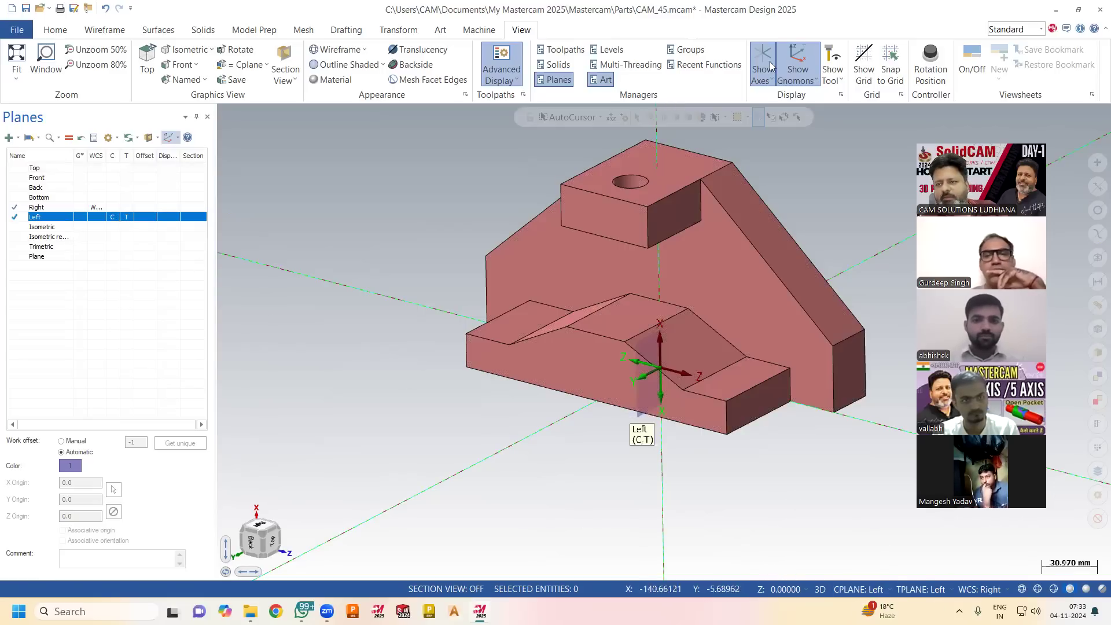
{"action": "left_click", "coordinate": [797, 60]}
{"action": "left_click", "coordinate": [797, 60]}
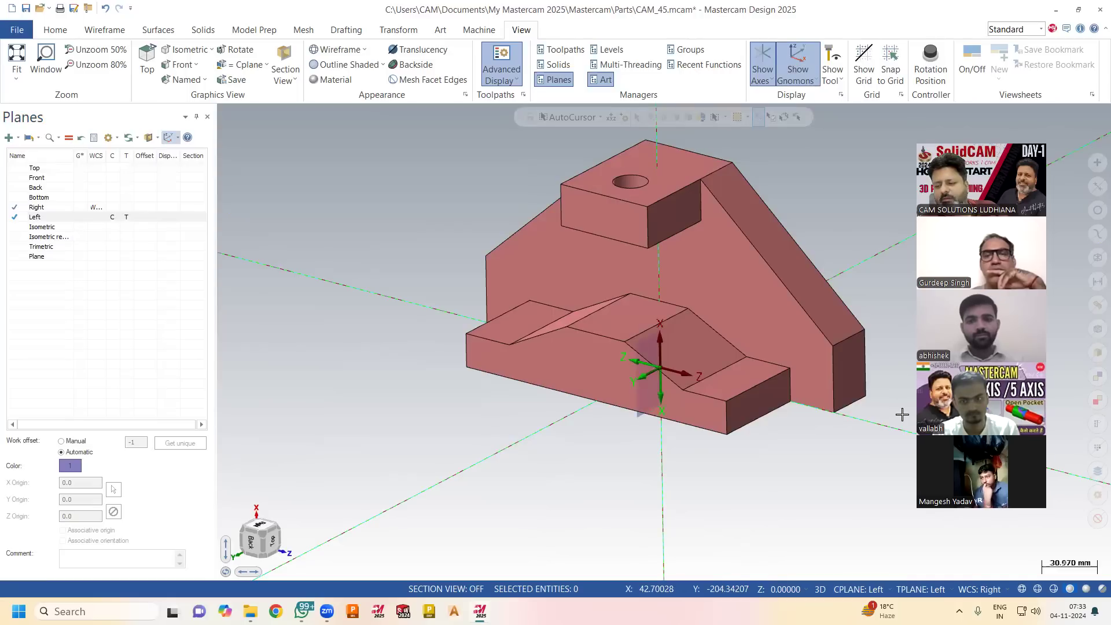
Set the WCS to Left and refresh the gnomon display.
{"action": "left_click", "coordinate": [987, 589]}
{"action": "left_click", "coordinate": [988, 515]}
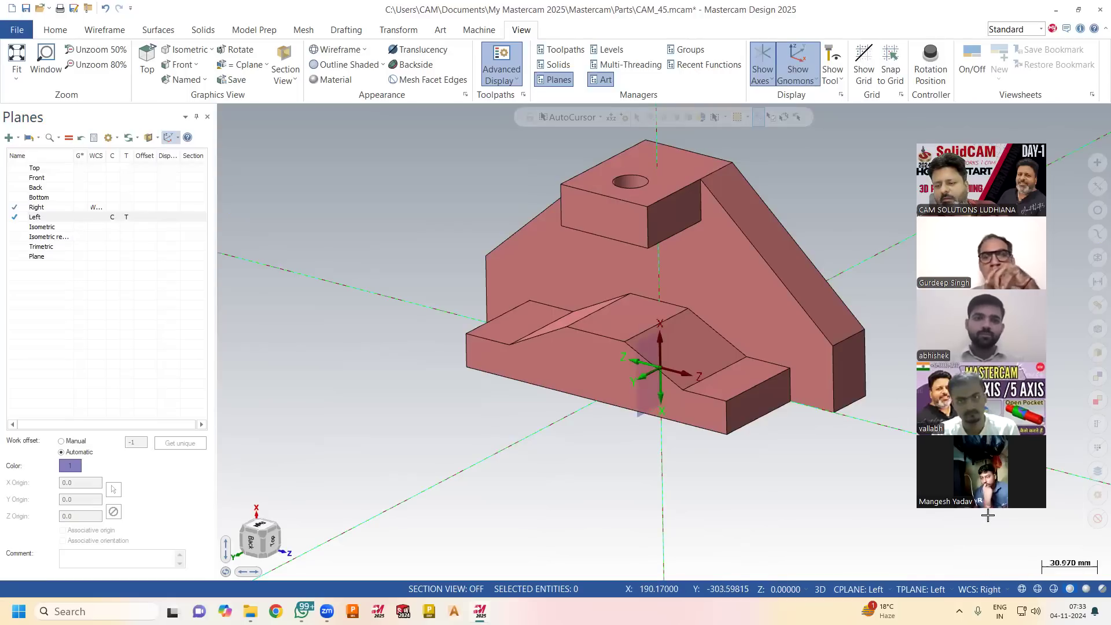
{"action": "left_click", "coordinate": [988, 589]}
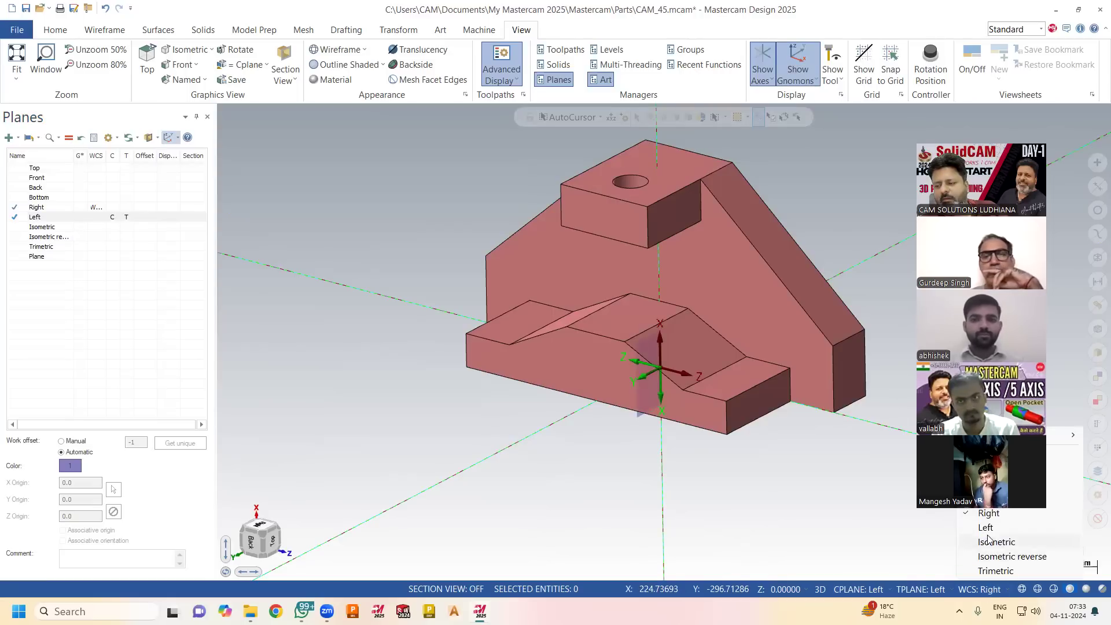
{"action": "left_click", "coordinate": [987, 528]}
{"action": "left_click", "coordinate": [803, 61]}
{"action": "left_click", "coordinate": [803, 60]}
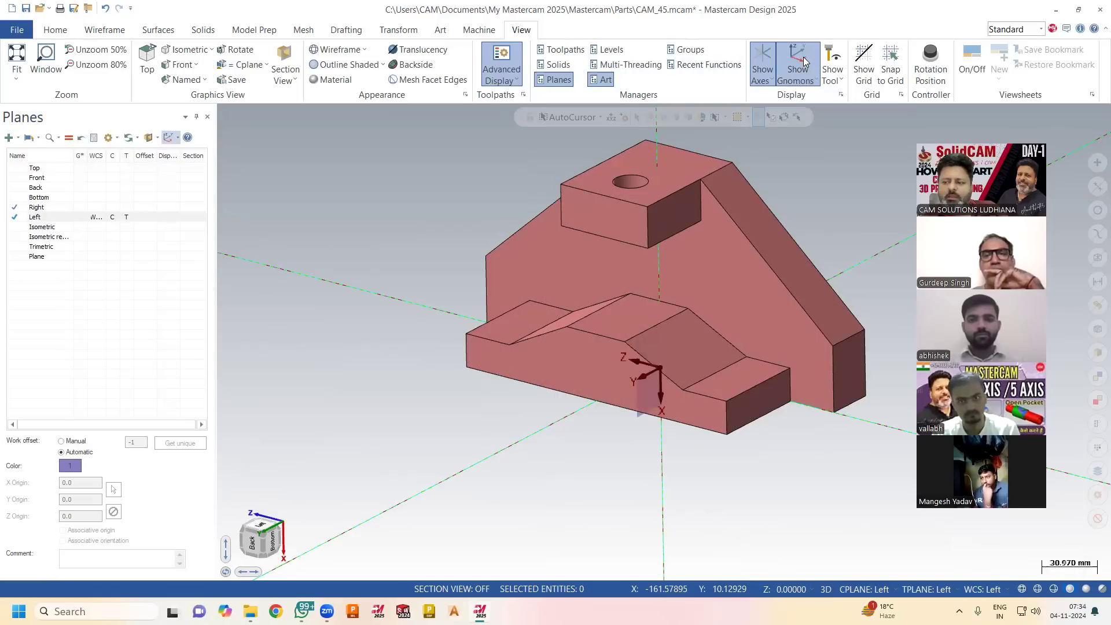
Make Front the WCS, construction plane and tool plane in the plane list, and refresh the gnomon display.
{"action": "scroll", "coordinate": [350, 269], "scroll_direction": "down", "scroll_amount": 1}
{"action": "mouse_move", "coordinate": [350, 268]}
{"action": "middle_mouse_down"}
{"action": "mouse_move", "coordinate": [462, 242]}
{"action": "mouse_move", "coordinate": [347, 253]}
{"action": "middle_mouse_up"}
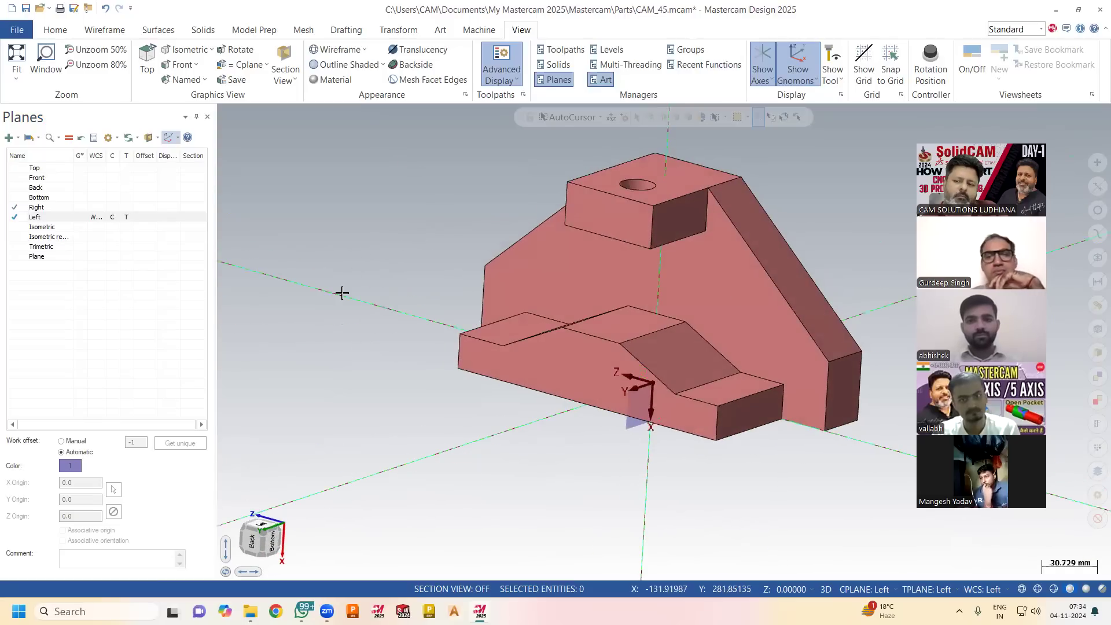
{"action": "scroll", "coordinate": [340, 292], "scroll_direction": "down", "scroll_amount": 3}
{"action": "scroll", "coordinate": [632, 174], "scroll_direction": "up", "scroll_amount": 2}
{"action": "scroll", "coordinate": [781, 75], "scroll_direction": "up", "scroll_amount": 1}
{"action": "scroll", "coordinate": [502, 58], "scroll_direction": "down", "scroll_amount": 1}
{"action": "mouse_move", "coordinate": [845, 274]}
{"action": "middle_mouse_down"}
{"action": "mouse_move", "coordinate": [833, 291]}
{"action": "mouse_move", "coordinate": [839, 284]}
{"action": "mouse_move", "coordinate": [853, 379]}
{"action": "middle_mouse_up"}
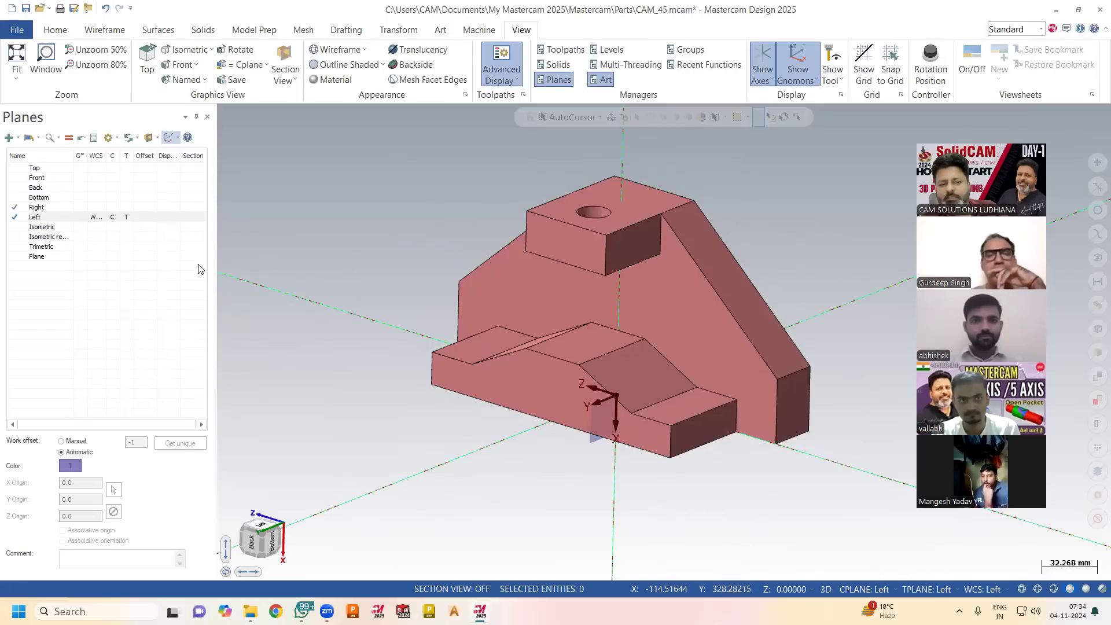
{"action": "left_click", "coordinate": [110, 178]}
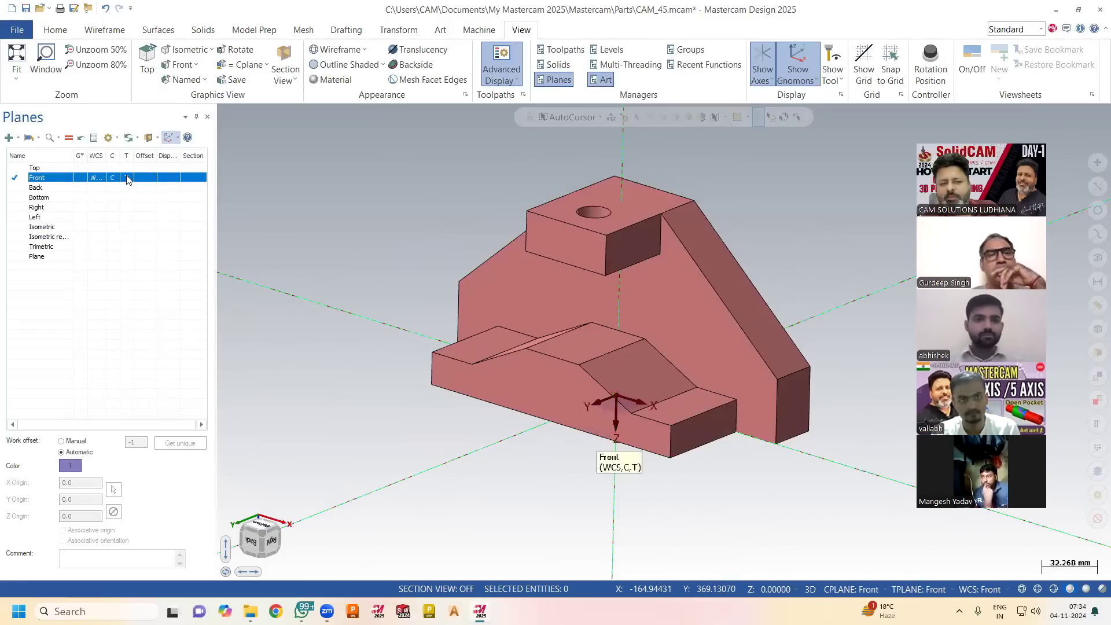
{"action": "left_click", "coordinate": [801, 63]}
{"action": "left_click", "coordinate": [801, 62]}
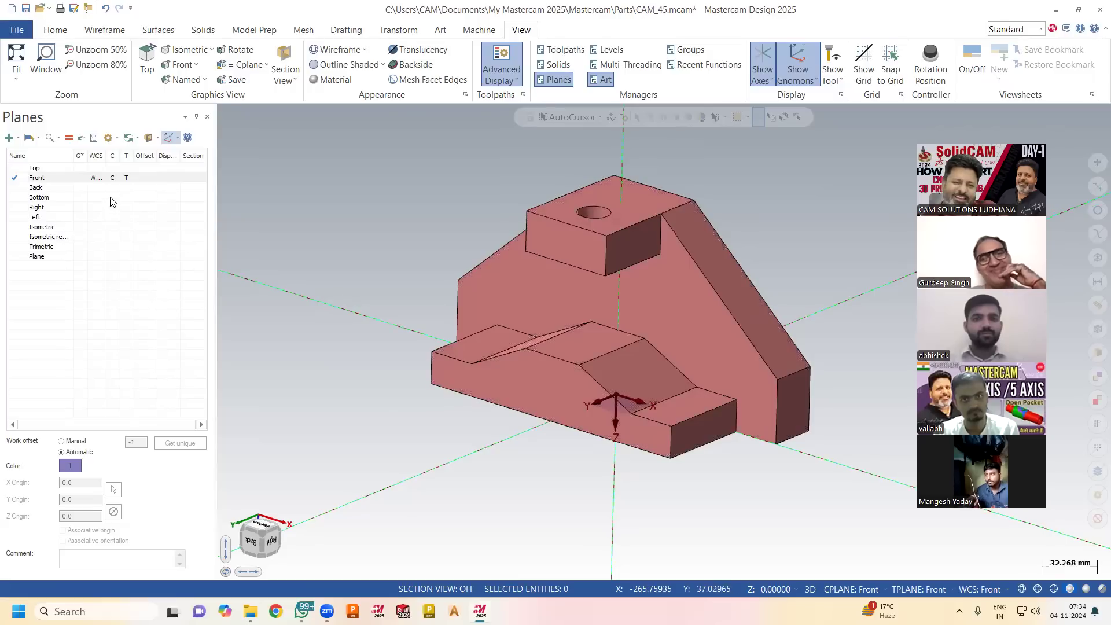
Switch the construction and tool planes through Bottom, Right and Left, ending on Top, while keeping the WCS on Front.
{"action": "left_click", "coordinate": [111, 197]}
{"action": "left_click", "coordinate": [114, 212]}
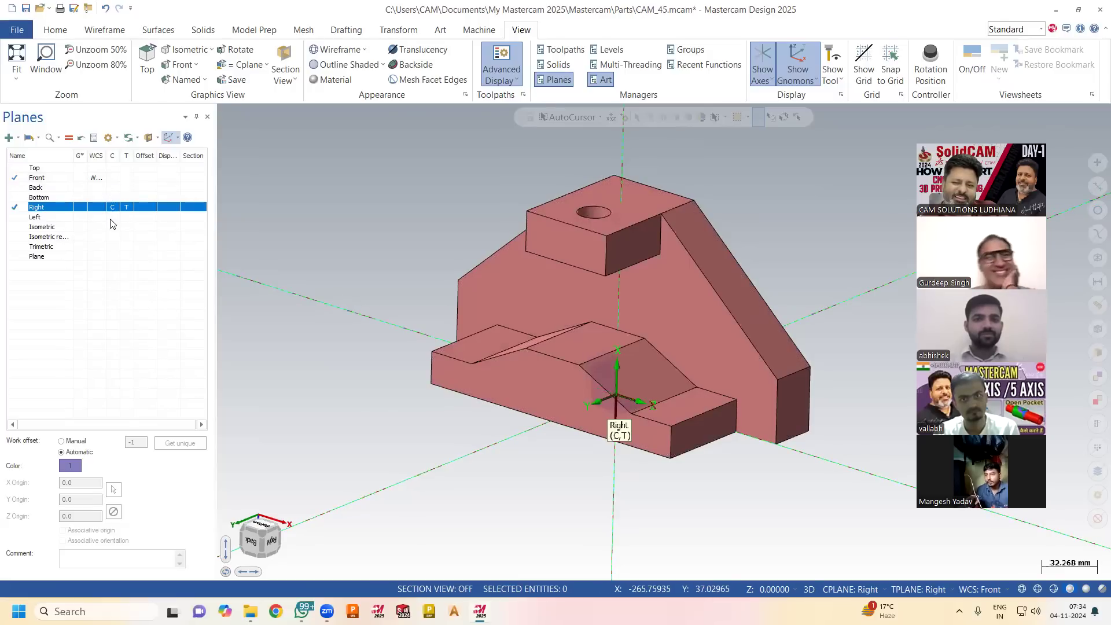
{"action": "left_click", "coordinate": [113, 217]}
{"action": "left_click", "coordinate": [876, 589]}
{"action": "left_click", "coordinate": [868, 457]}
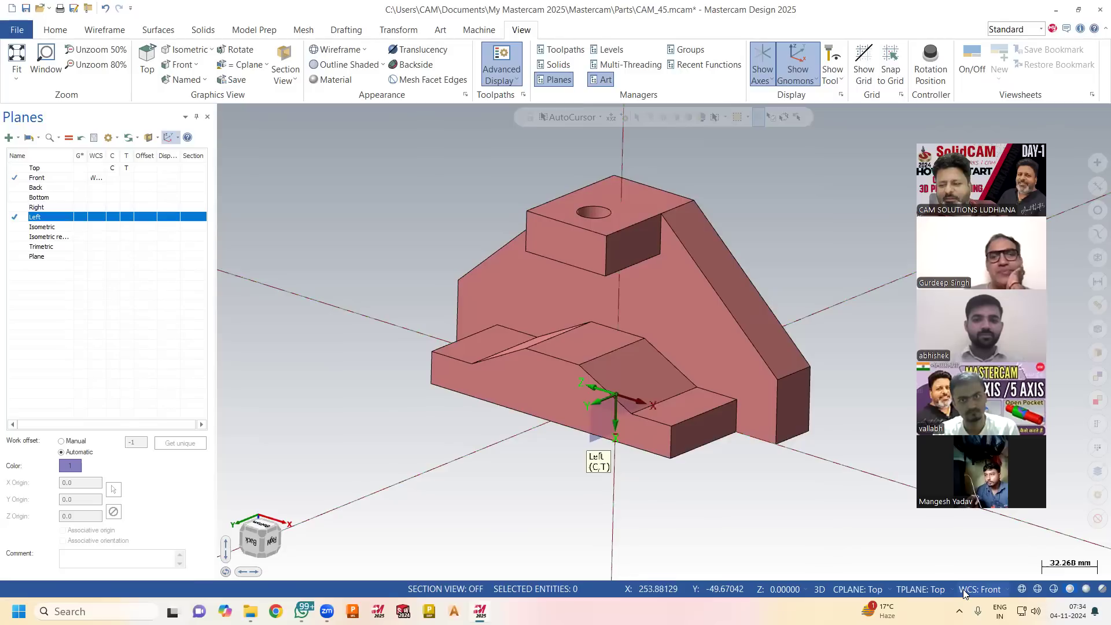
Set the WCS to Top and orbit the part to inspect the axis gnomon.
{"action": "left_click", "coordinate": [965, 589]}
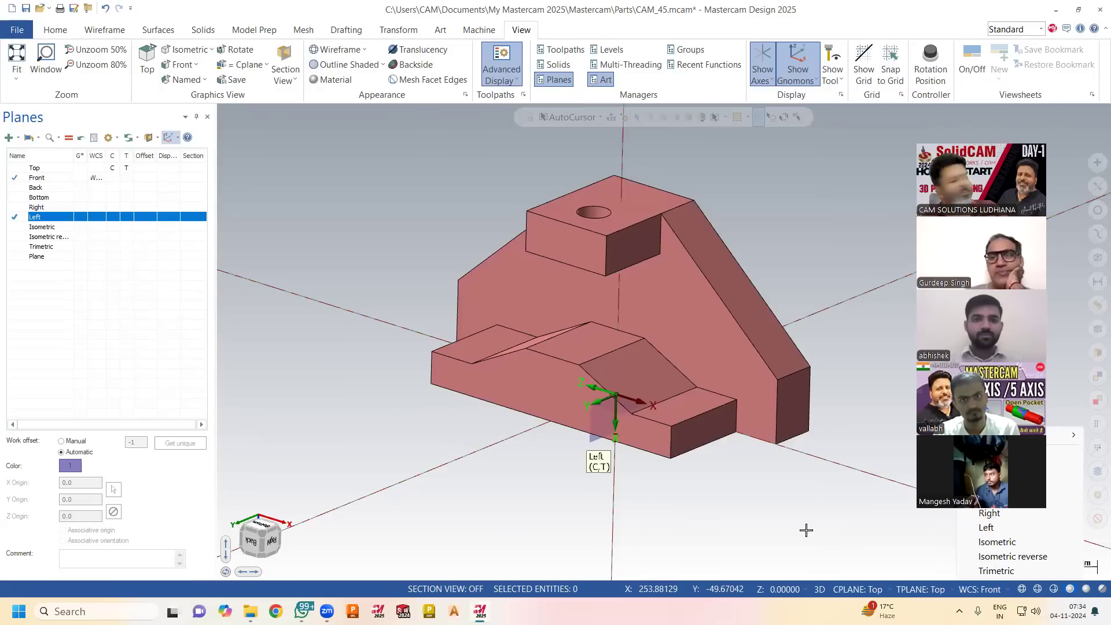
{"action": "left_click", "coordinate": [988, 455]}
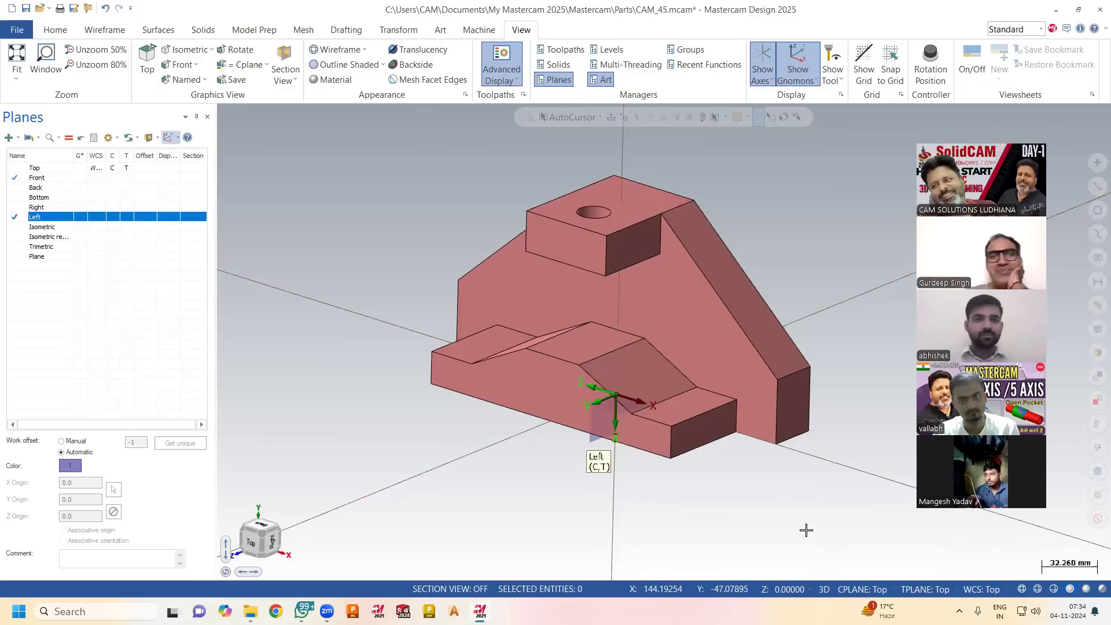
{"action": "middle_click_drag", "start_coordinate": [806, 529], "coordinate": [906, 423]}
{"action": "middle_click_drag", "start_coordinate": [628, 450], "coordinate": [693, 455]}
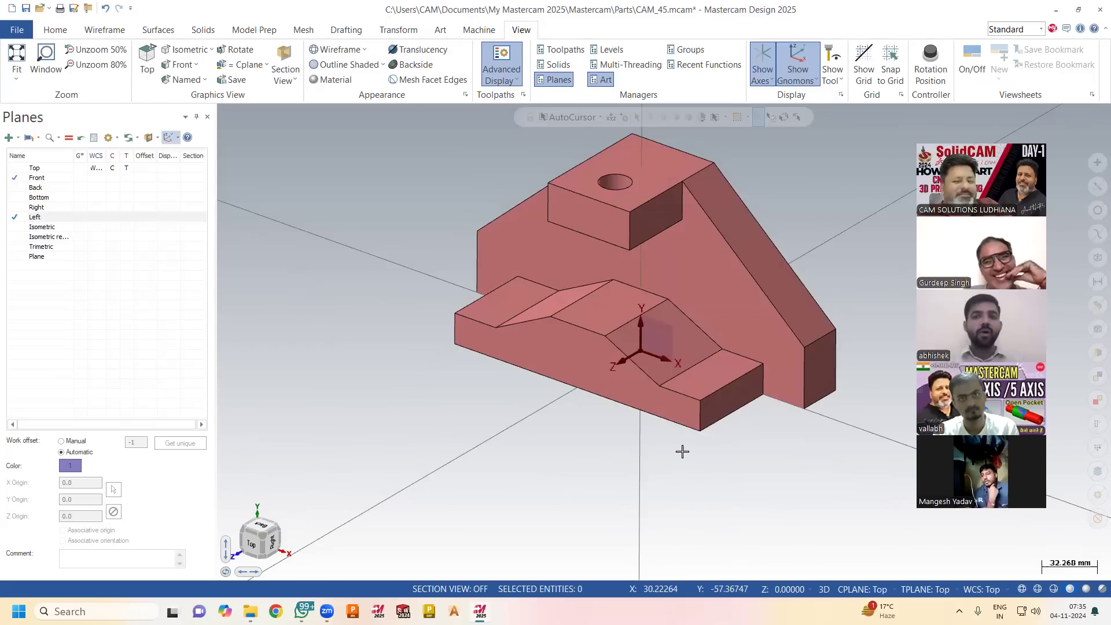
{"action": "scroll", "coordinate": [583, 482], "scroll_direction": "down", "scroll_amount": 5}
{"action": "scroll", "coordinate": [683, 287], "scroll_direction": "up", "scroll_amount": 5}
{"action": "middle_click_drag", "start_coordinate": [774, 257], "coordinate": [773, 256]}
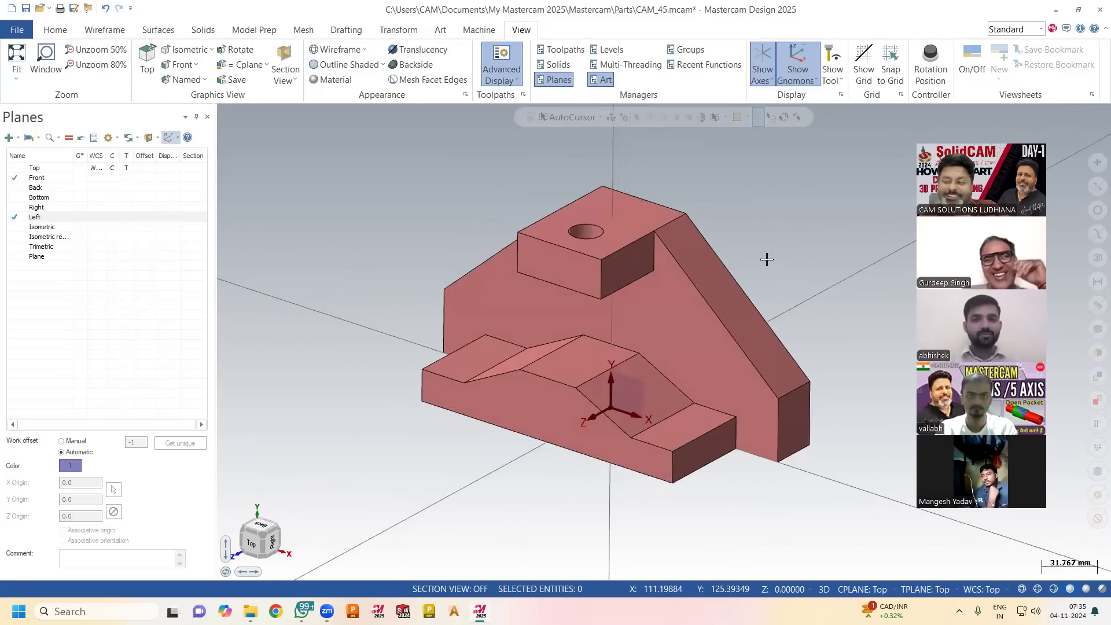
Switch the construction and tool planes to Left and then Back while keeping the WCS on Top, and refresh the gnomons.
{"action": "left_click", "coordinate": [113, 217]}
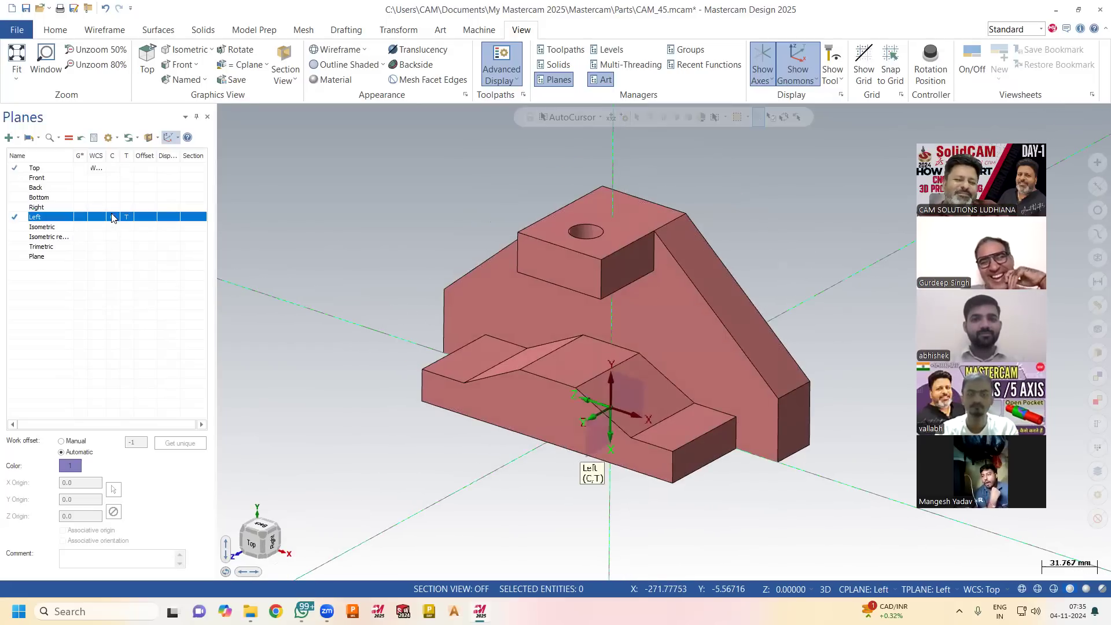
{"action": "left_click", "coordinate": [127, 188]}
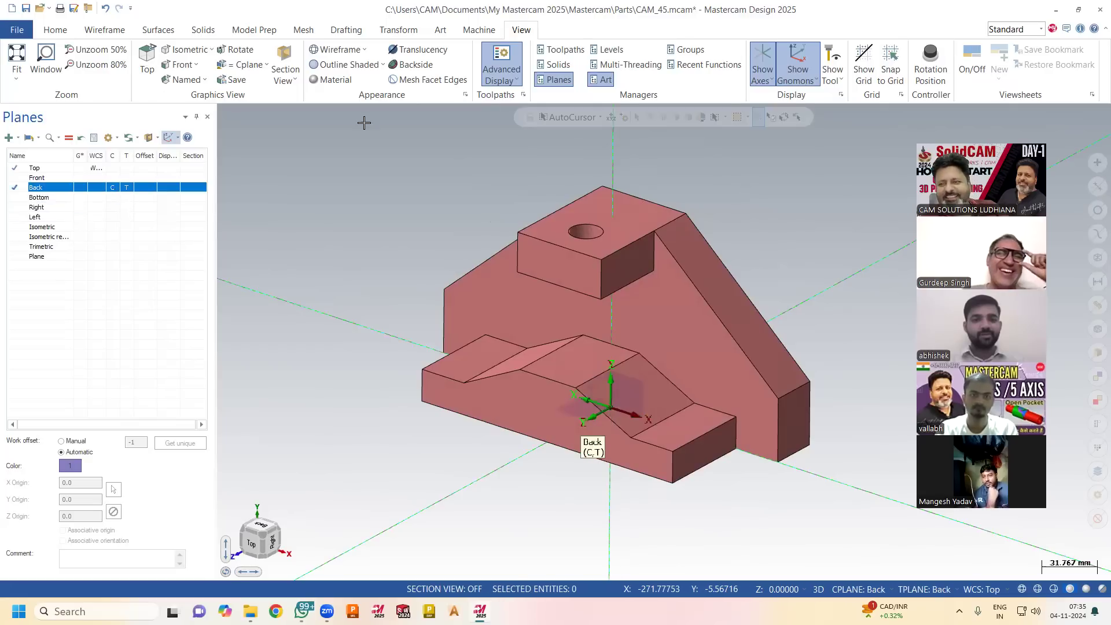
{"action": "left_click", "coordinate": [798, 63]}
{"action": "left_click", "coordinate": [797, 63]}
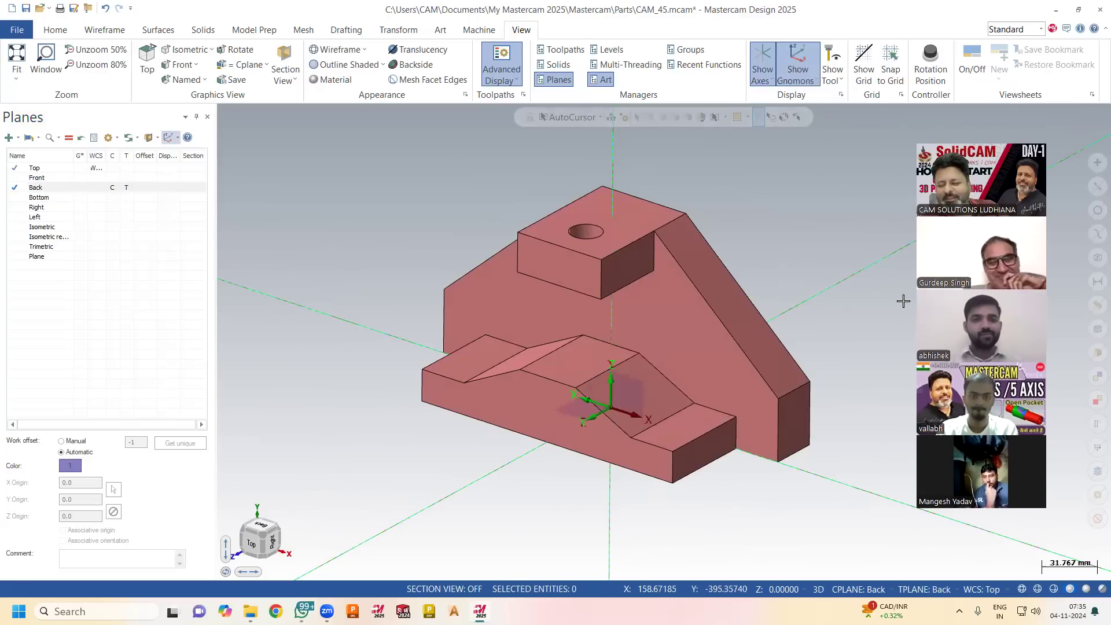
Set the WCS to Back with the construction and tool planes on Top, return the WCS to Top, and refresh the gnomons.
{"action": "left_click", "coordinate": [995, 590]}
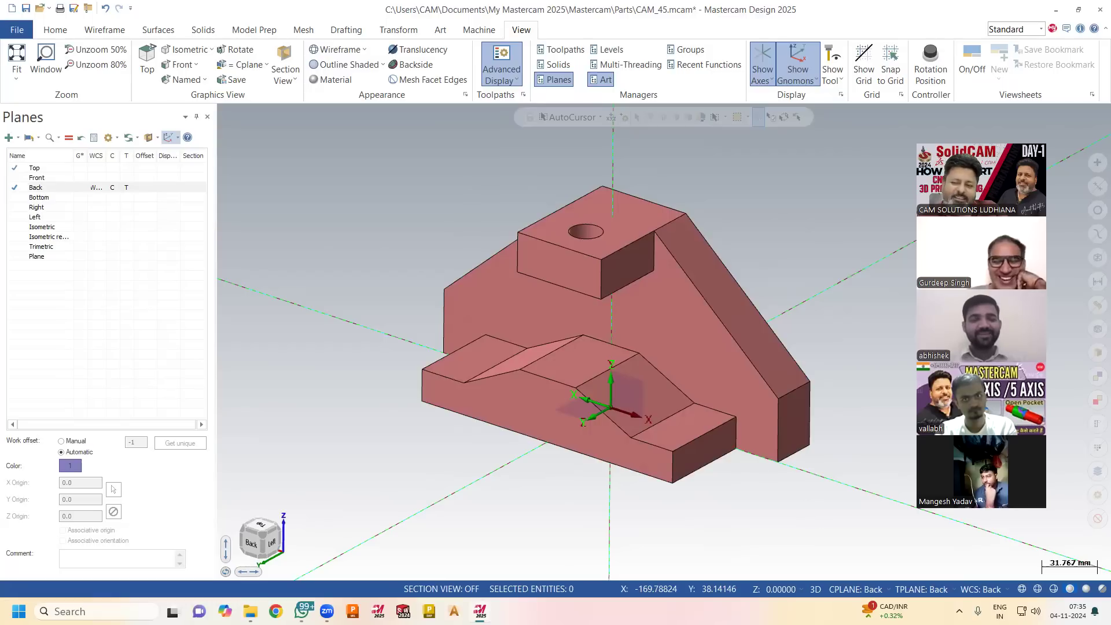
{"action": "left_click", "coordinate": [856, 589]}
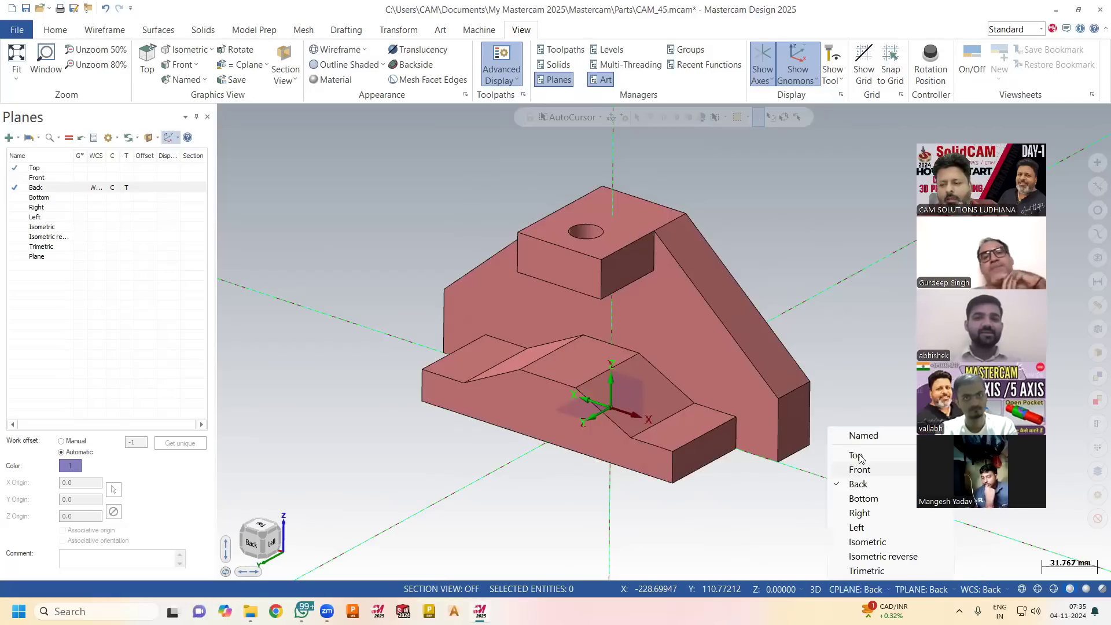
{"action": "left_click", "coordinate": [859, 455]}
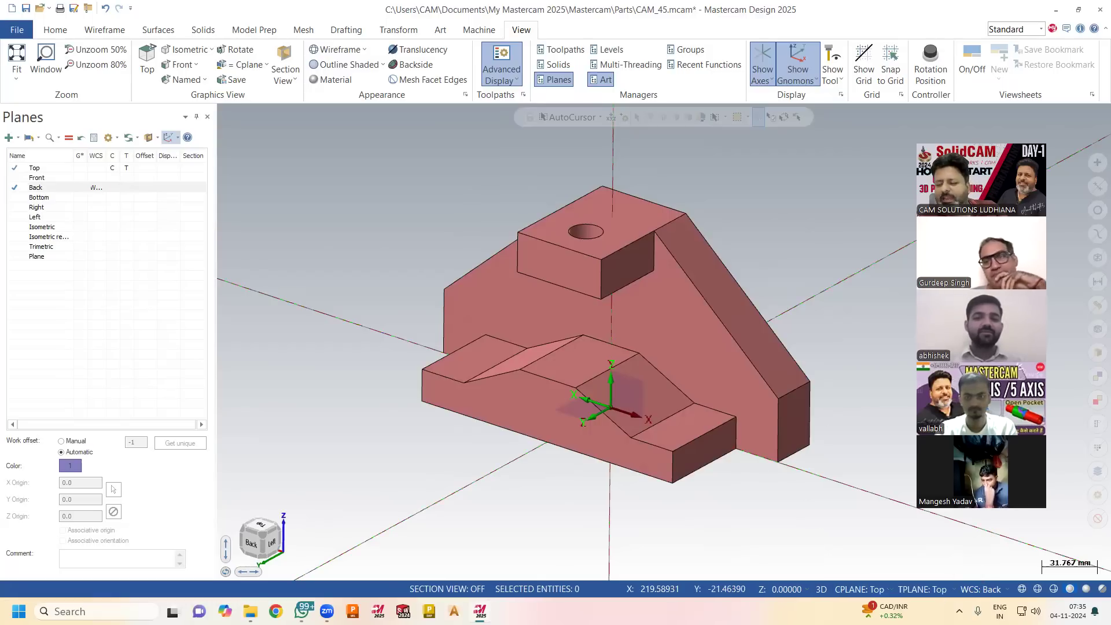
{"action": "left_click", "coordinate": [991, 590]}
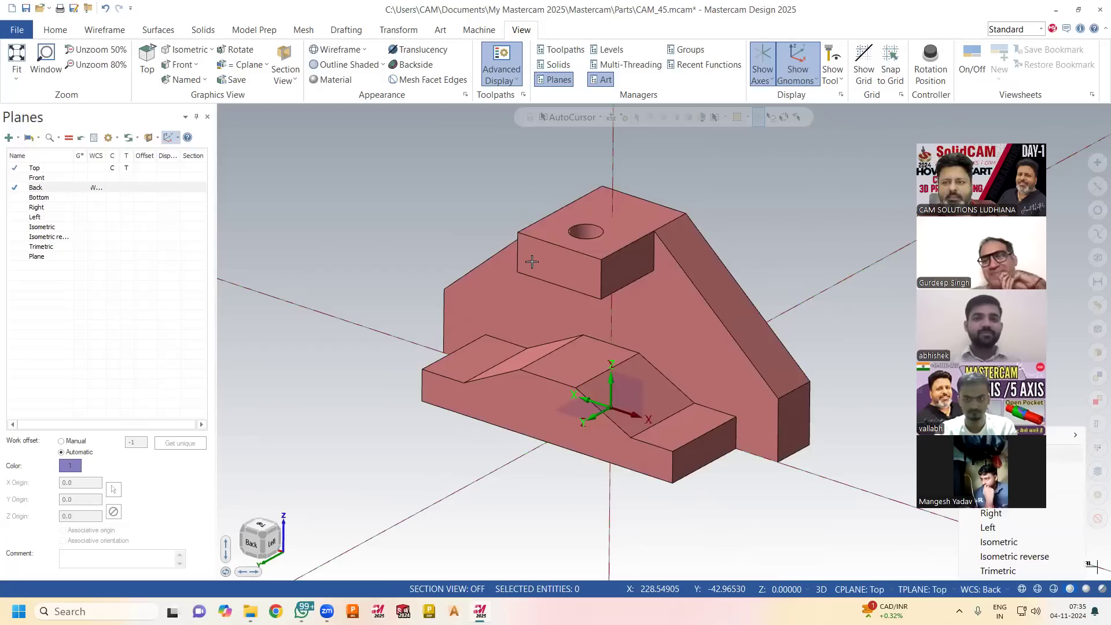
{"action": "left_click", "coordinate": [798, 59]}
{"action": "left_click", "coordinate": [796, 59]}
{"action": "middle_click_drag", "start_coordinate": [727, 200], "coordinate": [716, 195]}
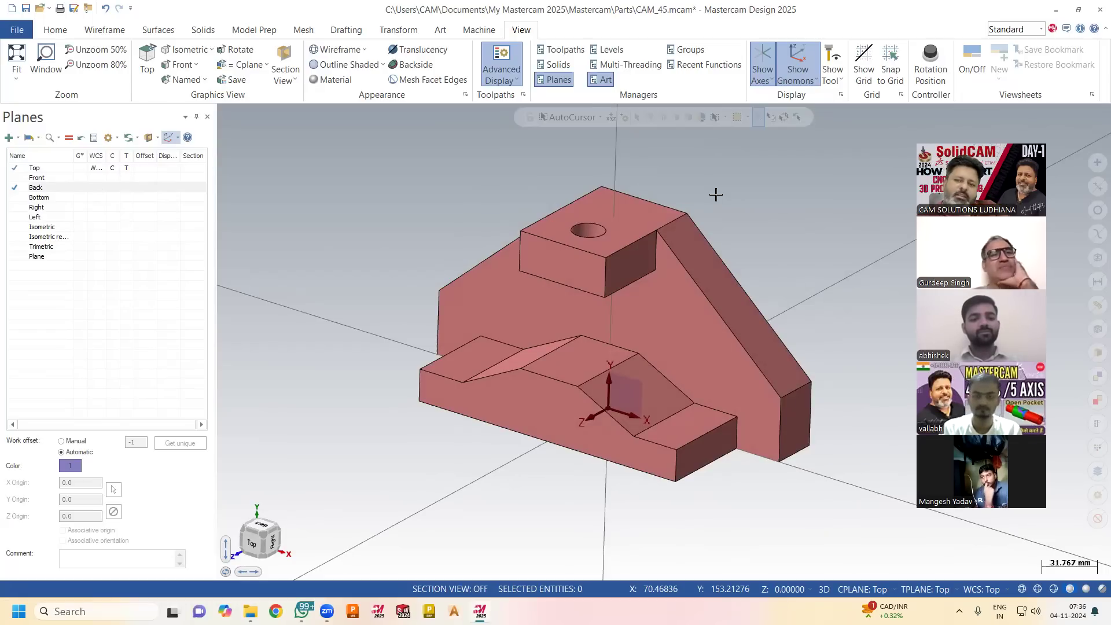
Switch the construction and tool planes through Back and Left, ending on Bottom, while keeping the WCS on Top.
{"action": "left_click", "coordinate": [114, 187]}
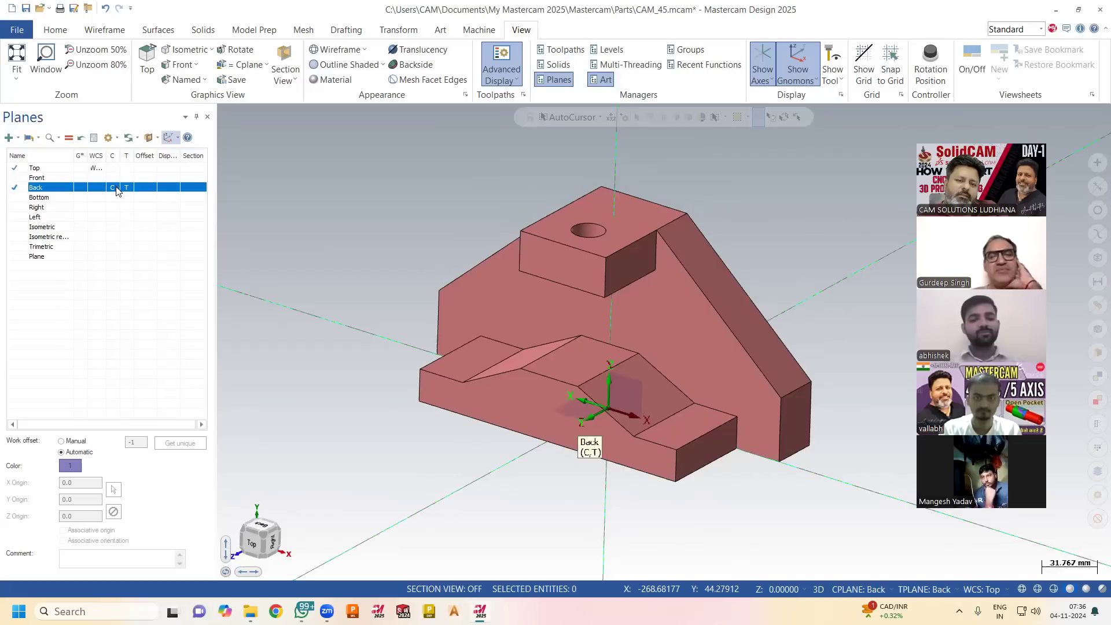
{"action": "left_click", "coordinate": [118, 198]}
{"action": "left_click", "coordinate": [111, 217]}
{"action": "left_click", "coordinate": [111, 227]}
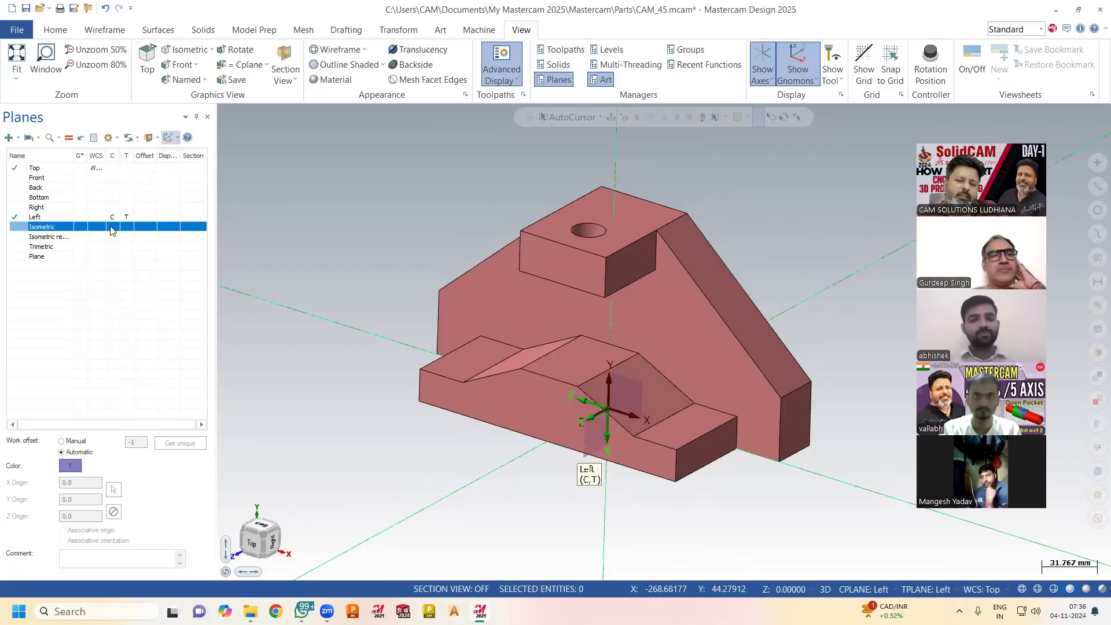
{"action": "left_click", "coordinate": [112, 200]}
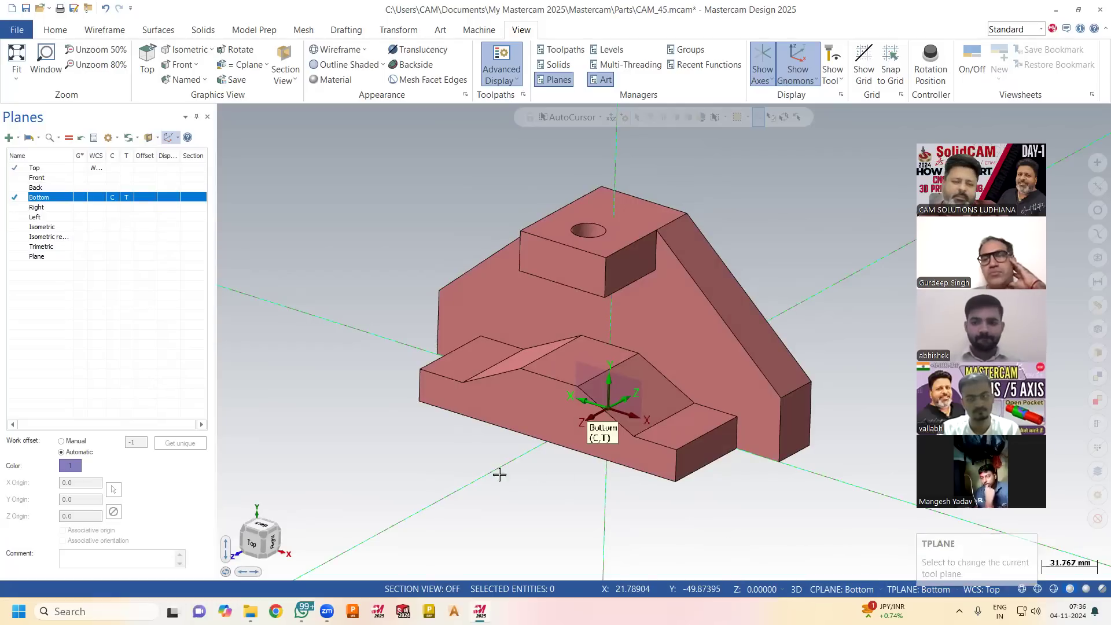
{"action": "left_click", "coordinate": [464, 482]}
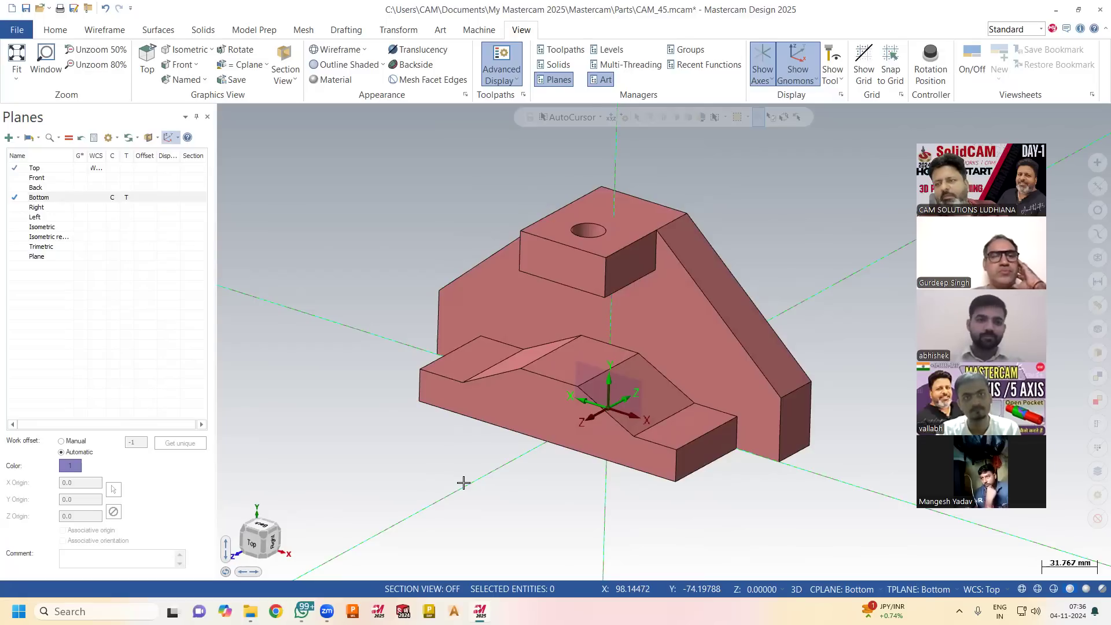
{"action": "left_click", "coordinate": [798, 78]}
{"action": "left_click", "coordinate": [844, 484]}
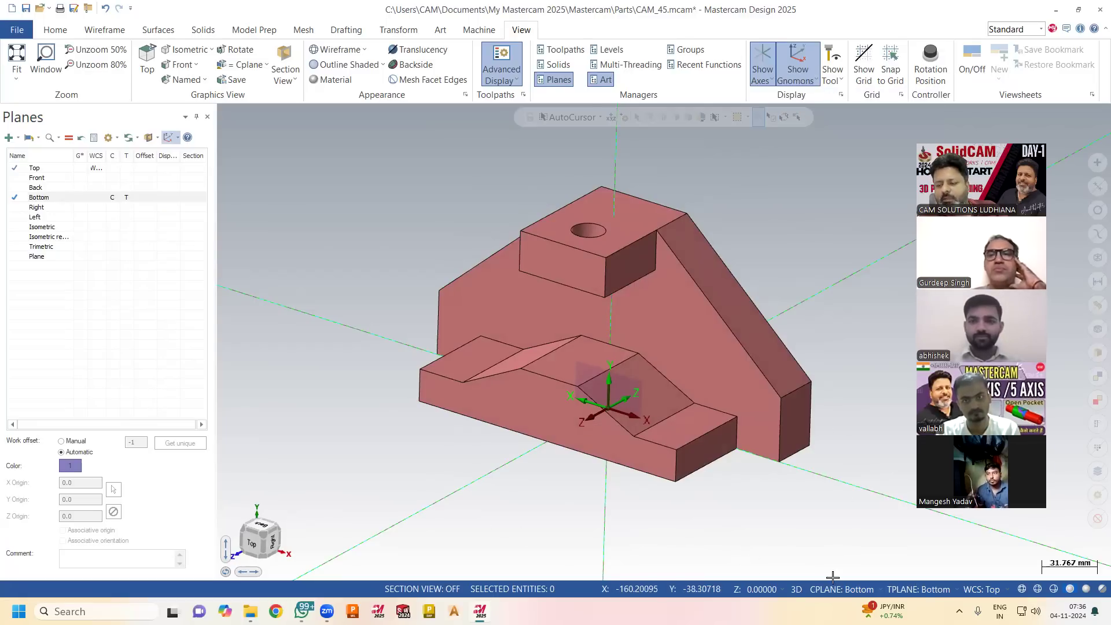
Switch the graphics view through Top, Front and Right and back to Top, letting the construction and tool planes follow.
{"action": "right_click", "coordinate": [355, 277]}
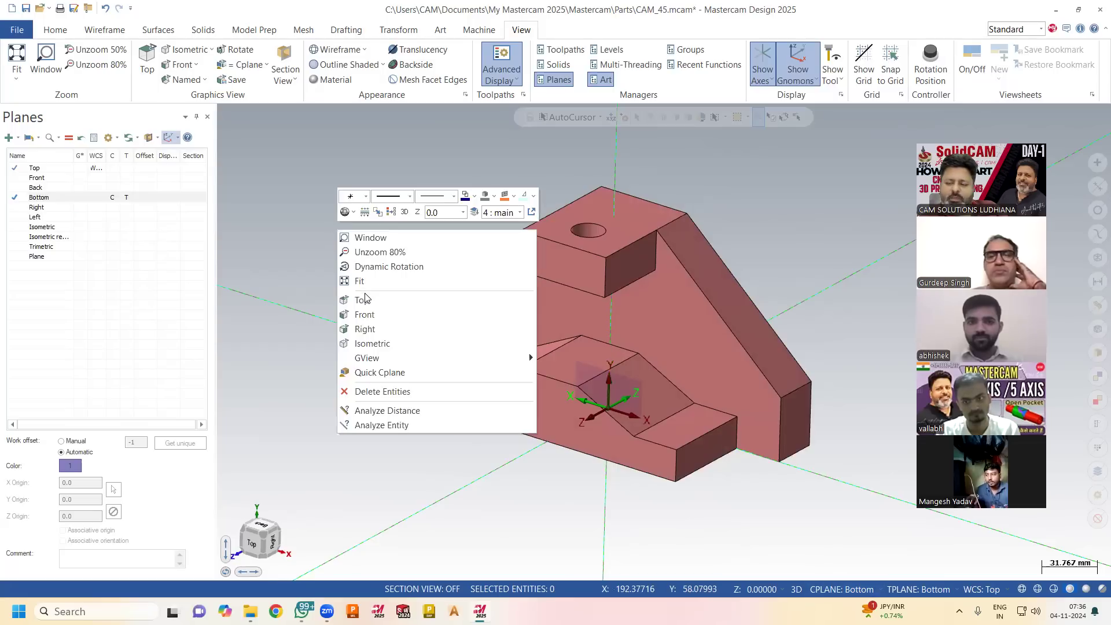
{"action": "left_click", "coordinate": [365, 294]}
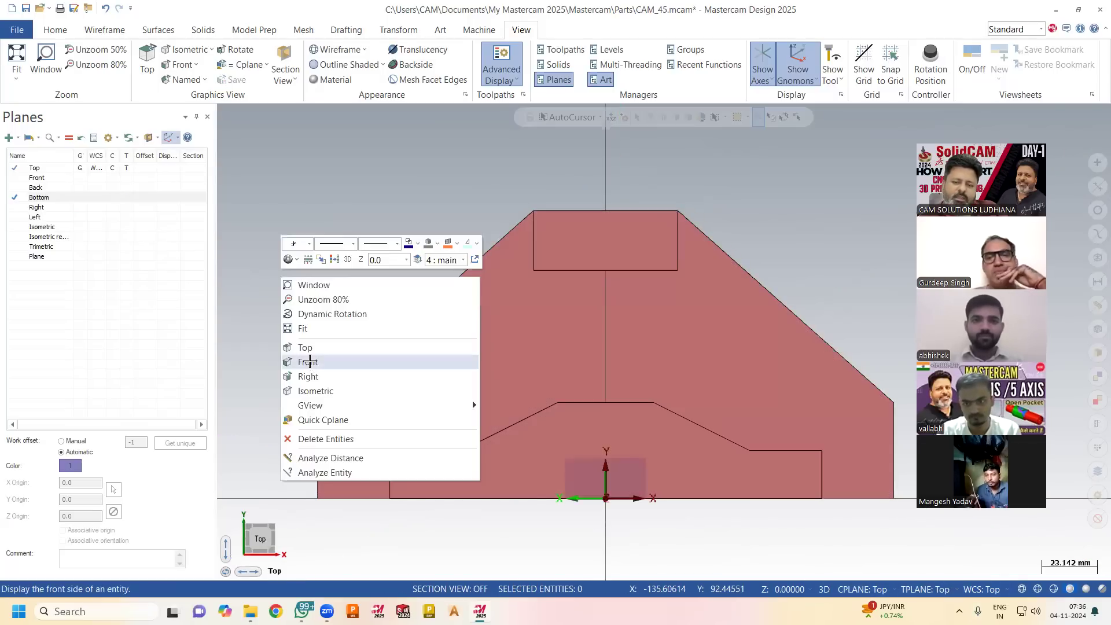
{"action": "left_click", "coordinate": [310, 362]}
{"action": "right_click", "coordinate": [310, 294]}
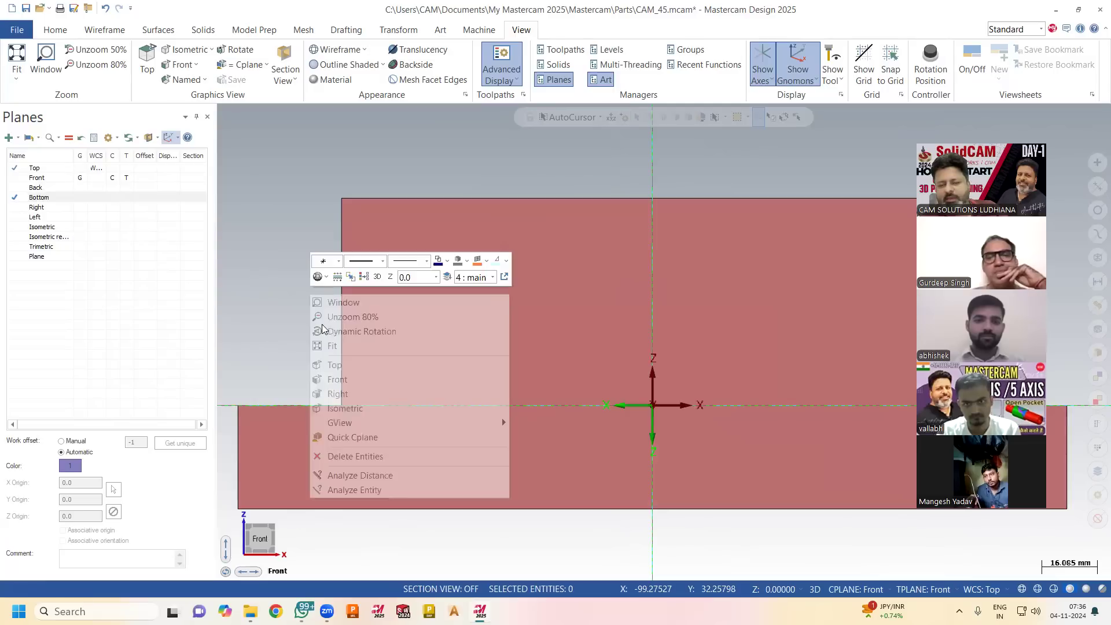
{"action": "left_click", "coordinate": [342, 391]}
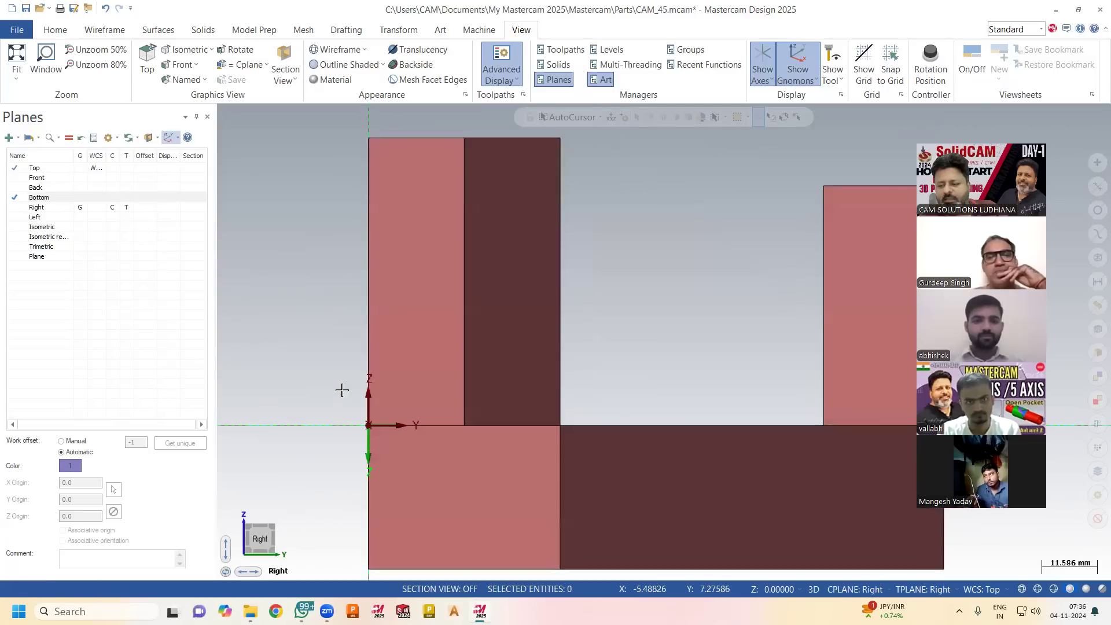
{"action": "right_click", "coordinate": [327, 296]}
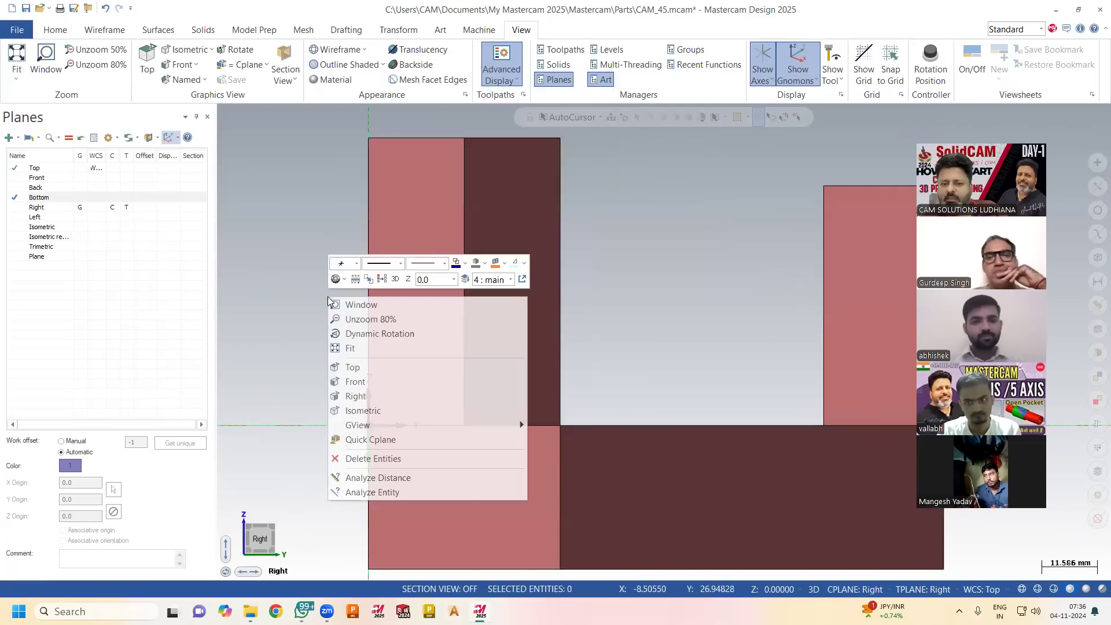
{"action": "left_click", "coordinate": [356, 368]}
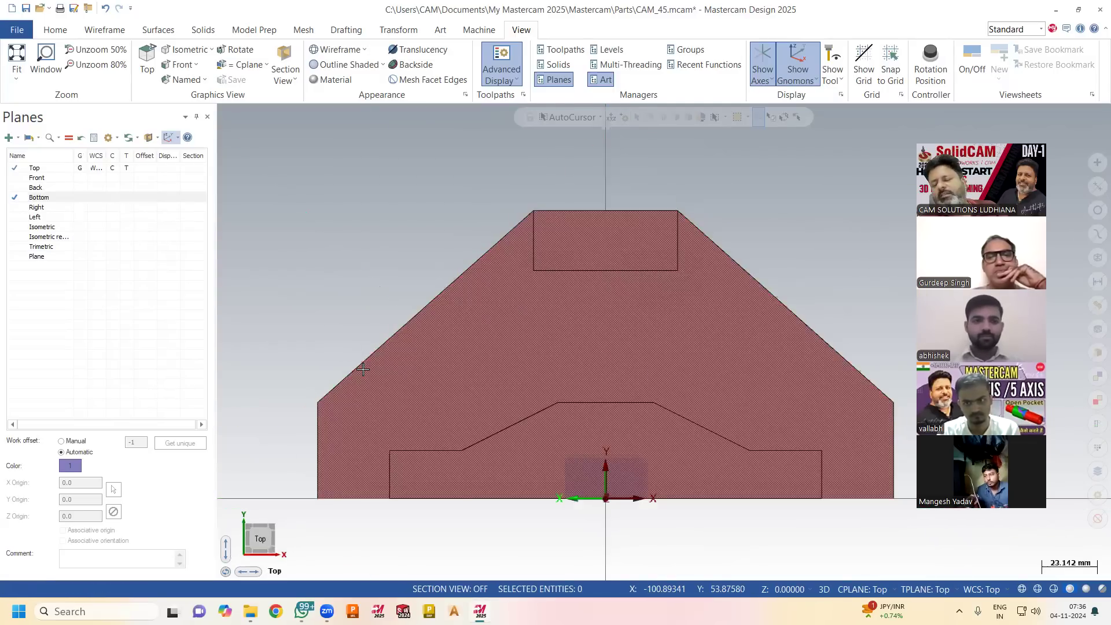
{"action": "scroll", "coordinate": [370, 347], "scroll_direction": "down", "scroll_amount": 2}
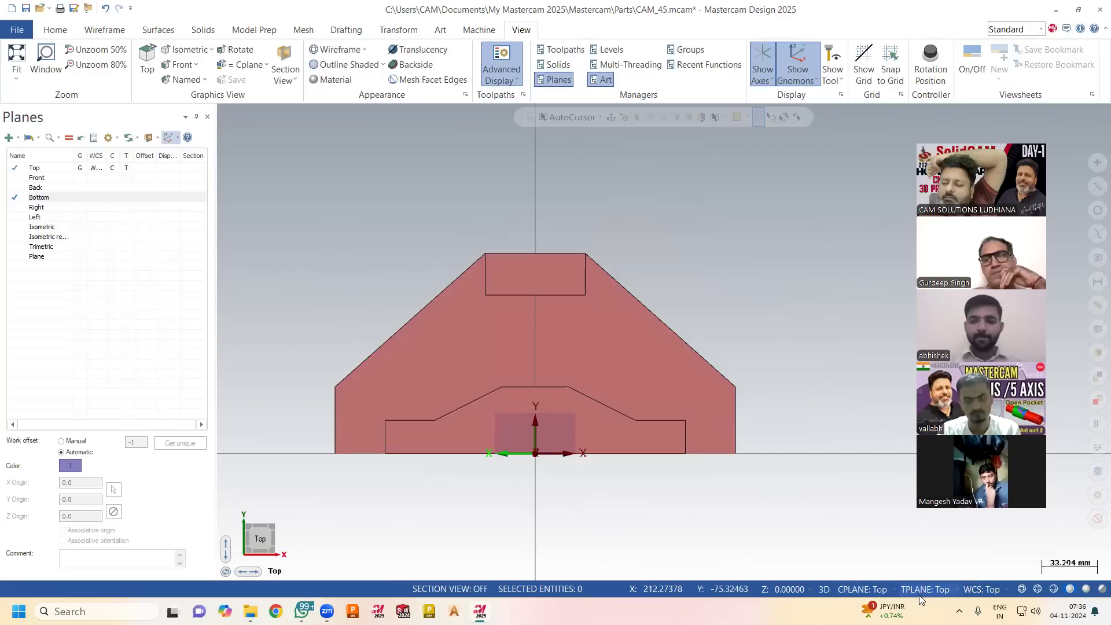
Switch the graphics, construction and tool planes to Front, and orbit the part into a tilted view showing the gnomons.
{"action": "right_click", "coordinate": [683, 210]}
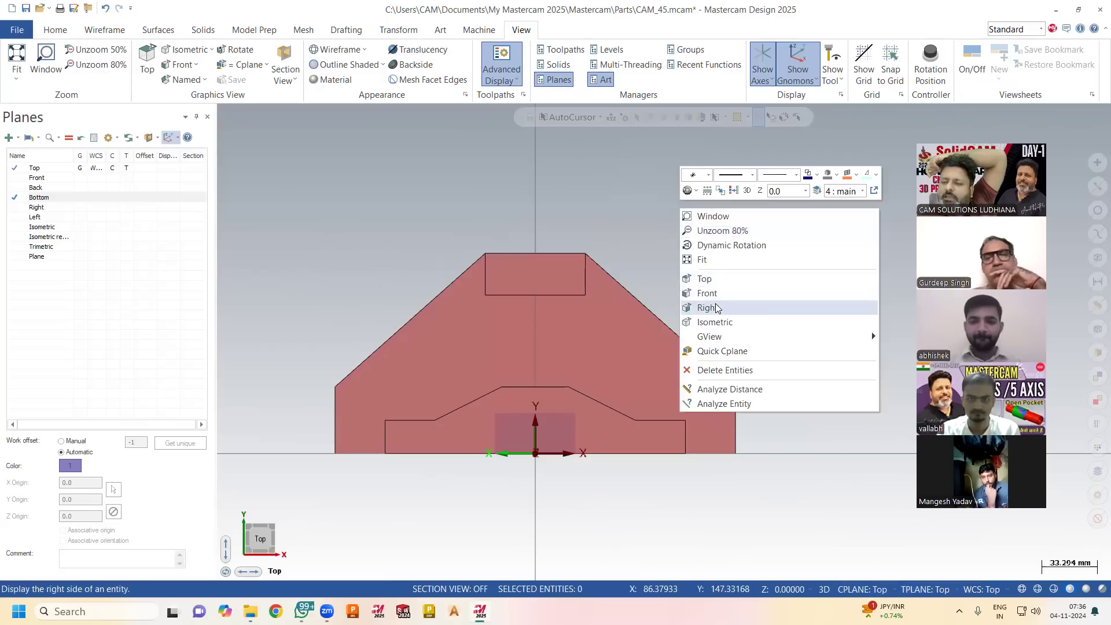
{"action": "left_click", "coordinate": [719, 294]}
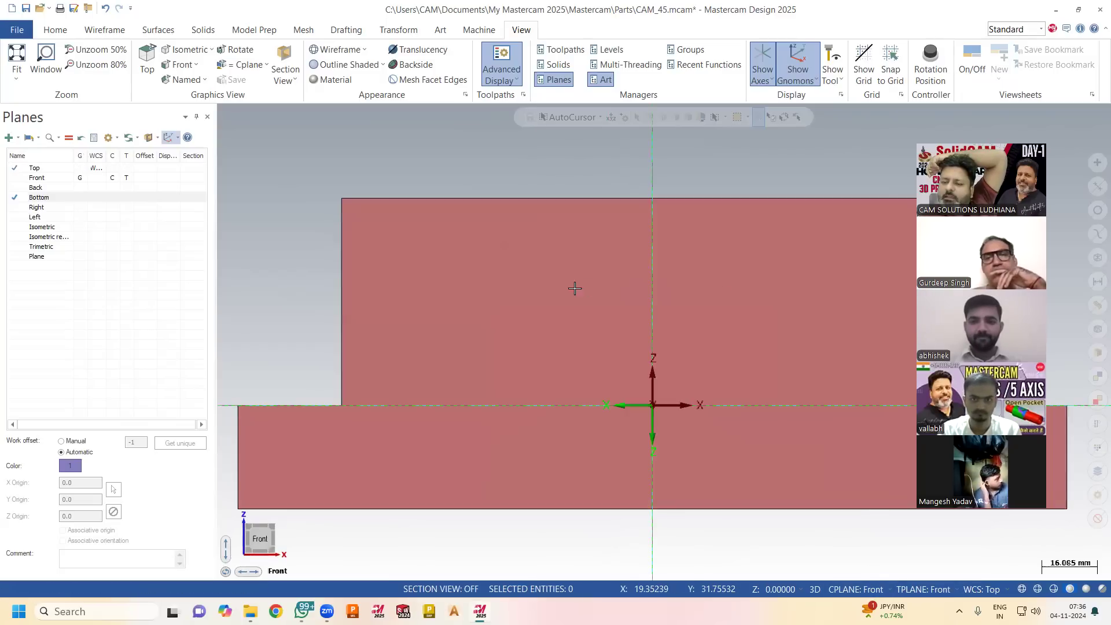
{"action": "middle_click_drag", "start_coordinate": [624, 412], "coordinate": [513, 438]}
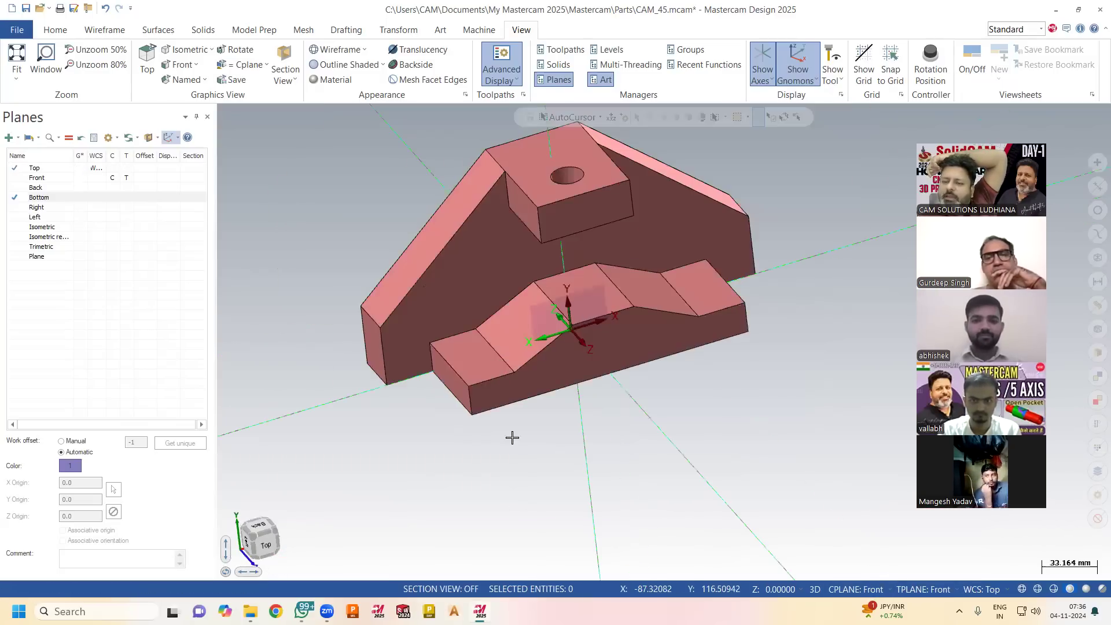
{"action": "middle_click_drag", "start_coordinate": [533, 305], "coordinate": [559, 291]}
{"action": "scroll", "coordinate": [558, 291], "scroll_direction": "down", "scroll_amount": 2}
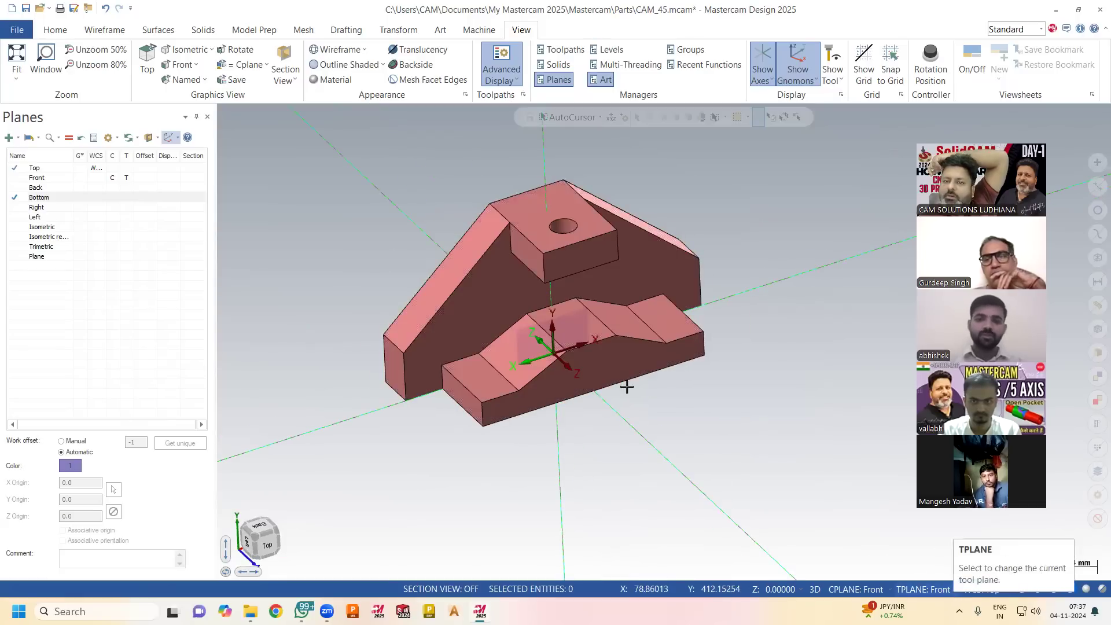
Add the default mill machine to the part.
{"action": "left_click", "coordinate": [485, 33]}
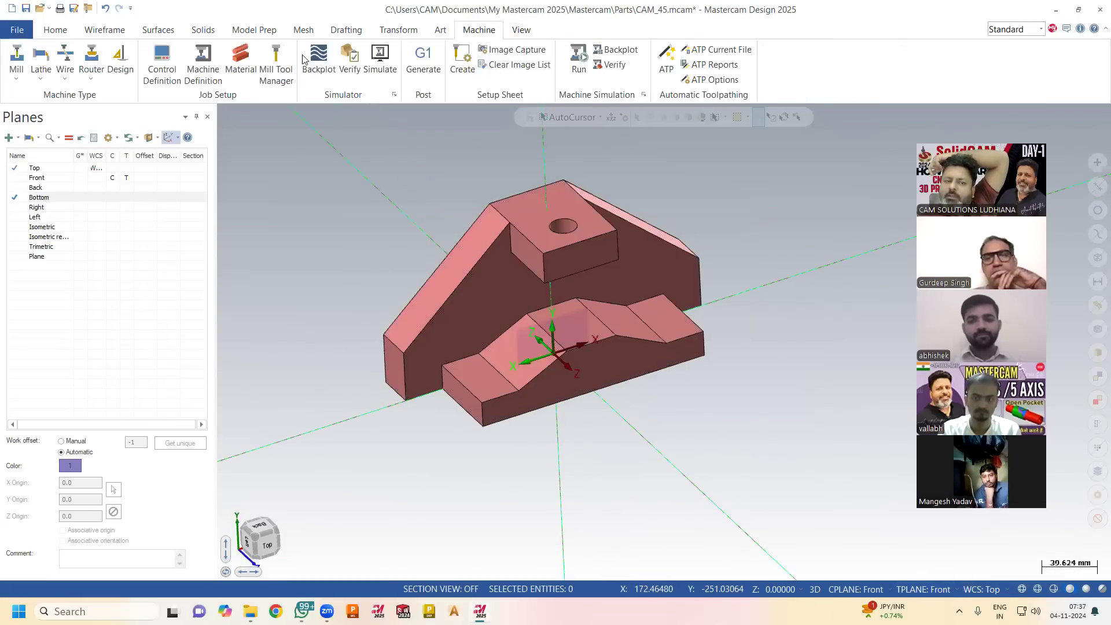
{"action": "left_click", "coordinate": [17, 78]}
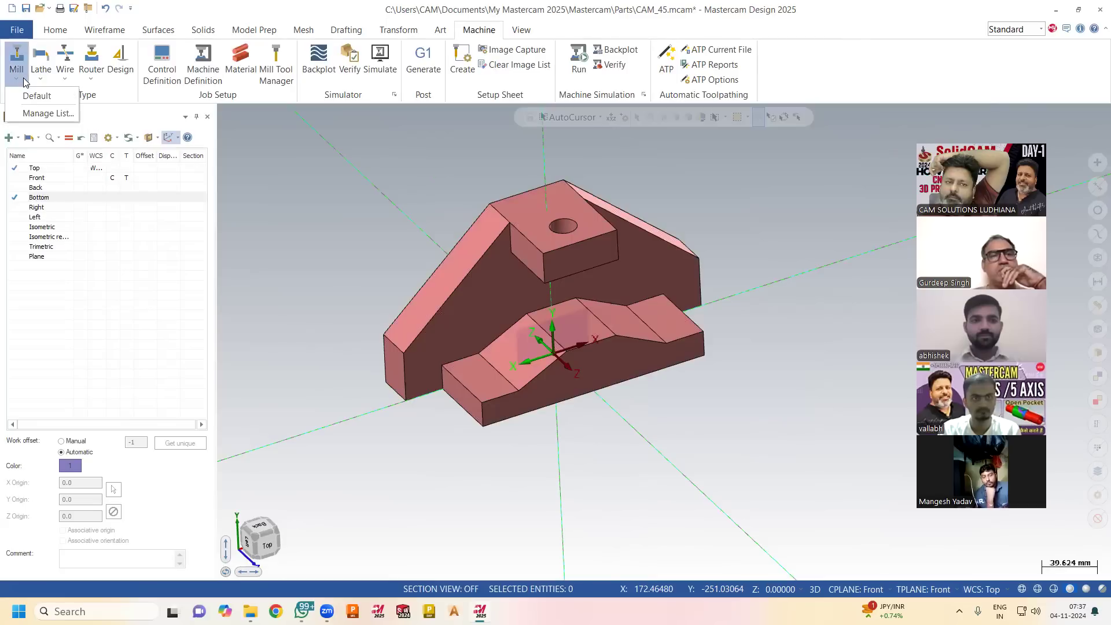
{"action": "left_click", "coordinate": [43, 96]}
Create a 2D contour toolpath along the top face outline of the raised block with the hole, using the default parameters.
{"action": "left_click", "coordinate": [26, 63]}
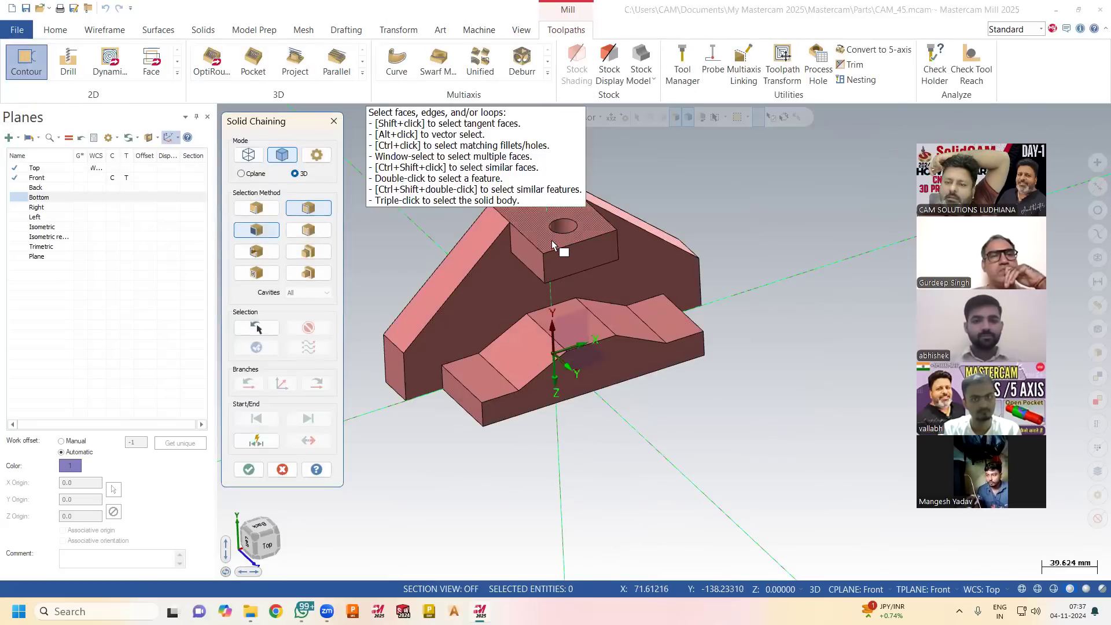
{"action": "left_click", "coordinate": [525, 271]}
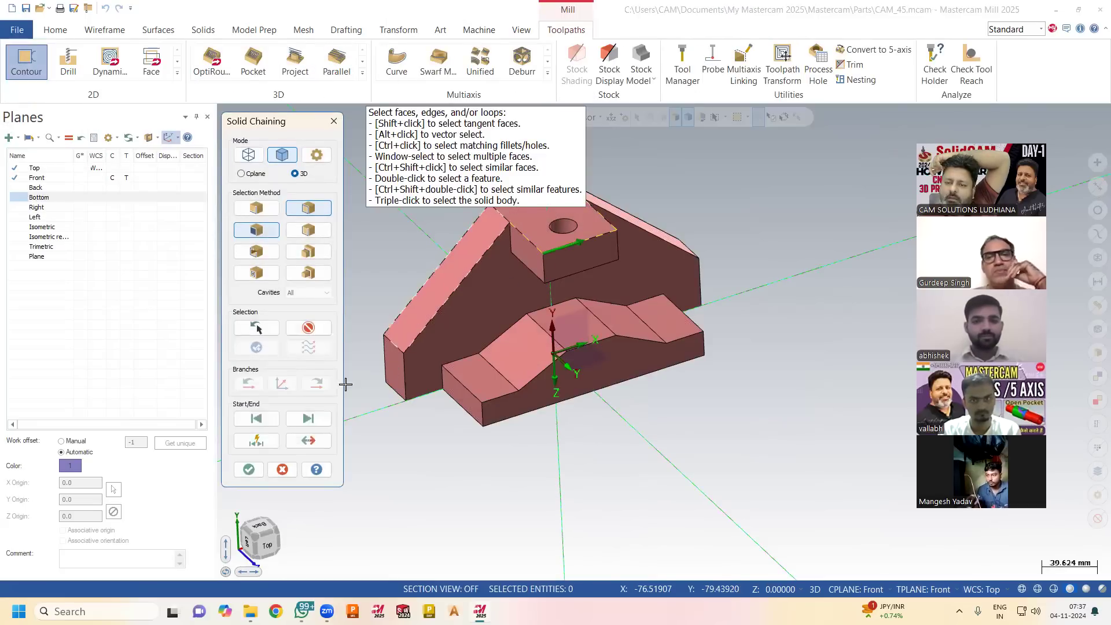
{"action": "left_click", "coordinate": [253, 468]}
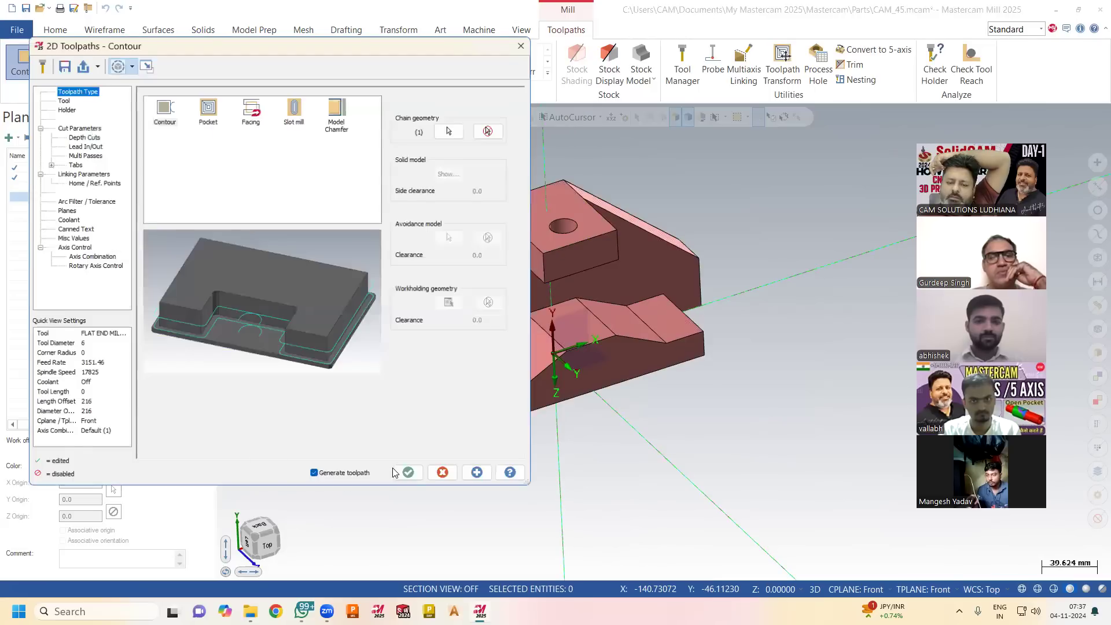
{"action": "left_click", "coordinate": [412, 473]}
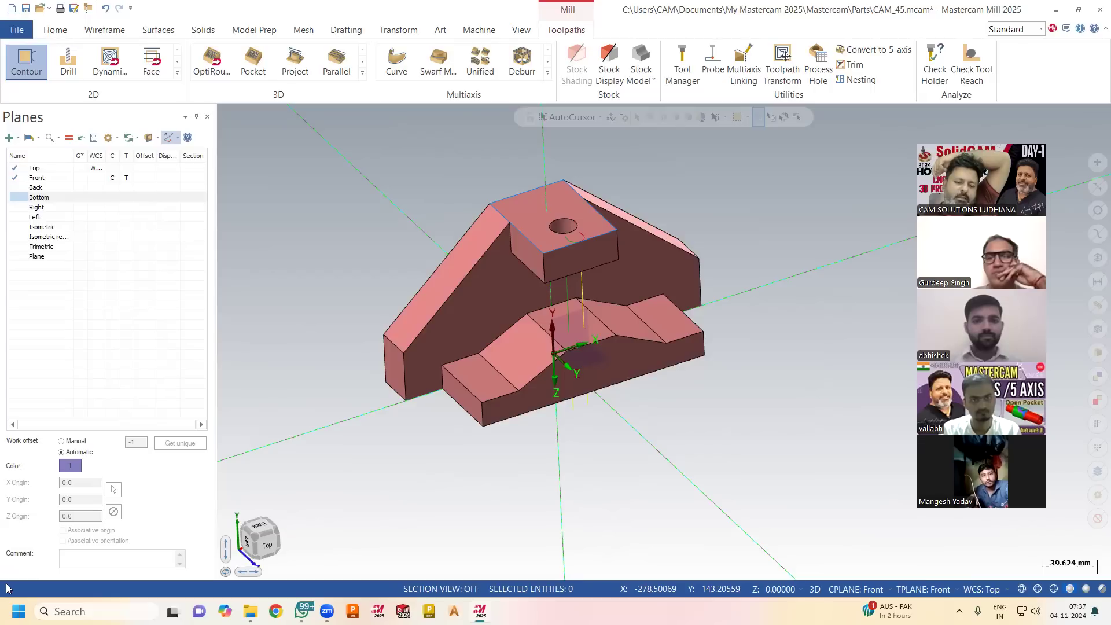
Show the Toolpaths manager and backplot the contour toolpath.
{"action": "left_click", "coordinate": [521, 30]}
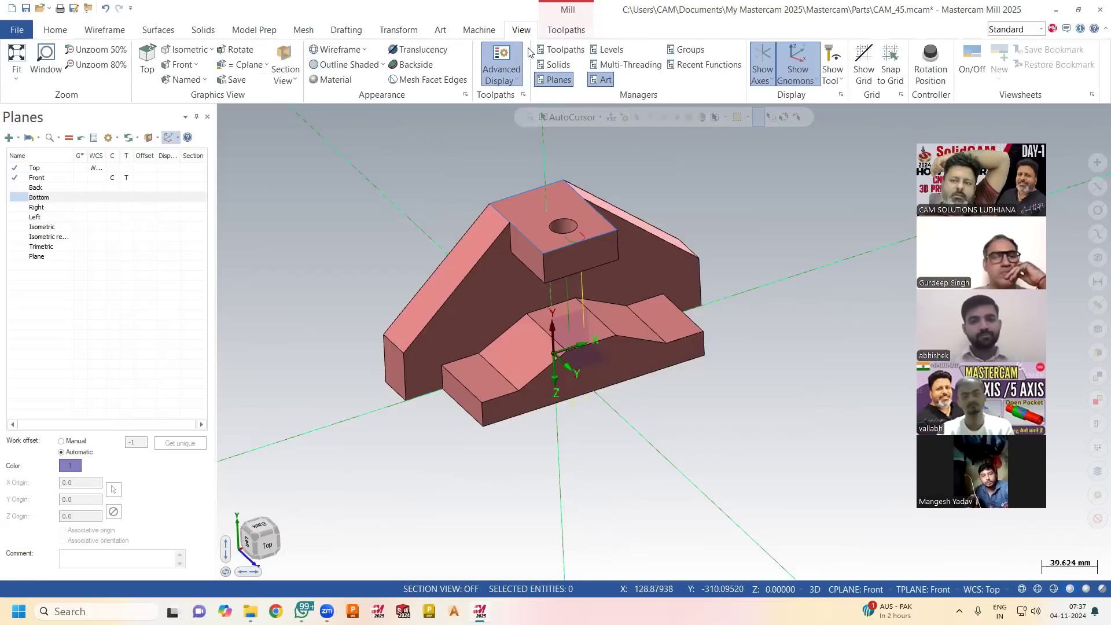
{"action": "left_click", "coordinate": [561, 49]}
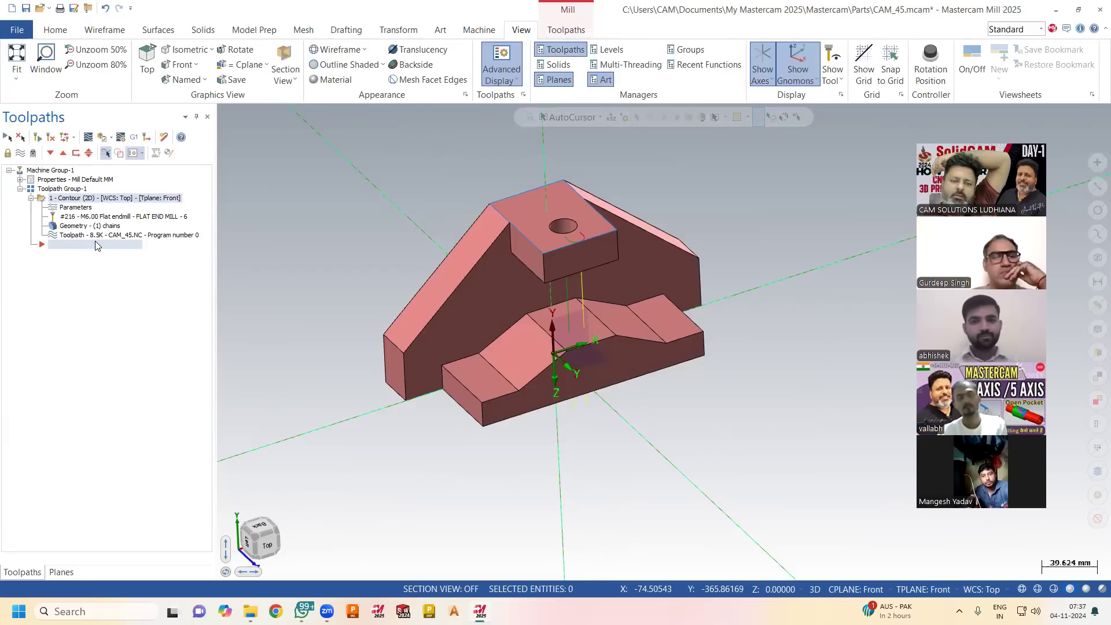
{"action": "left_click", "coordinate": [94, 235]}
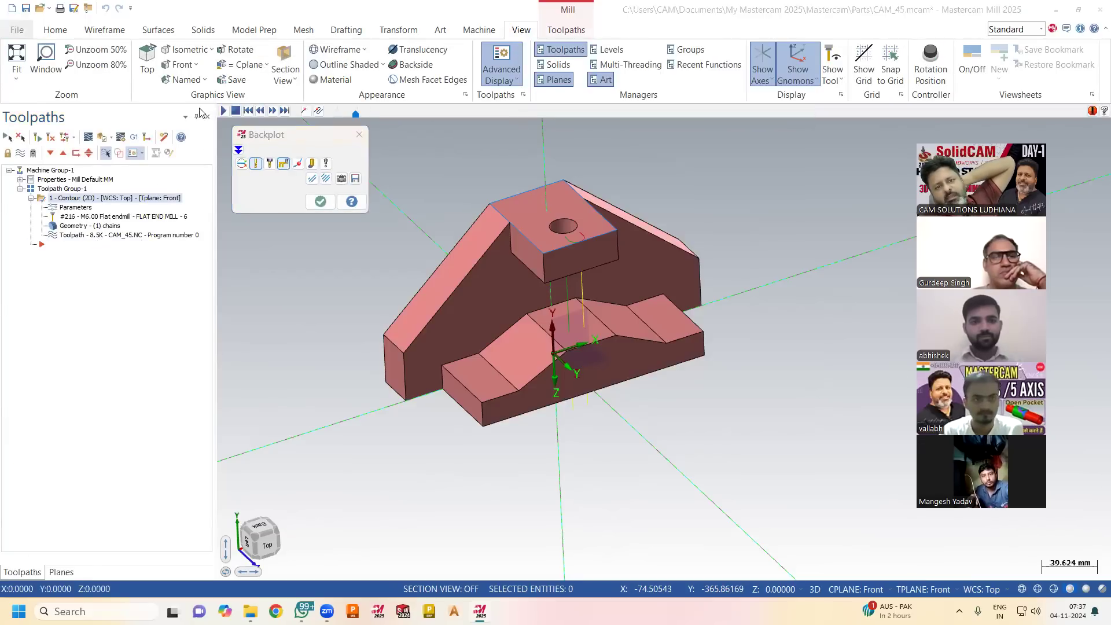
{"action": "left_click", "coordinate": [222, 112]}
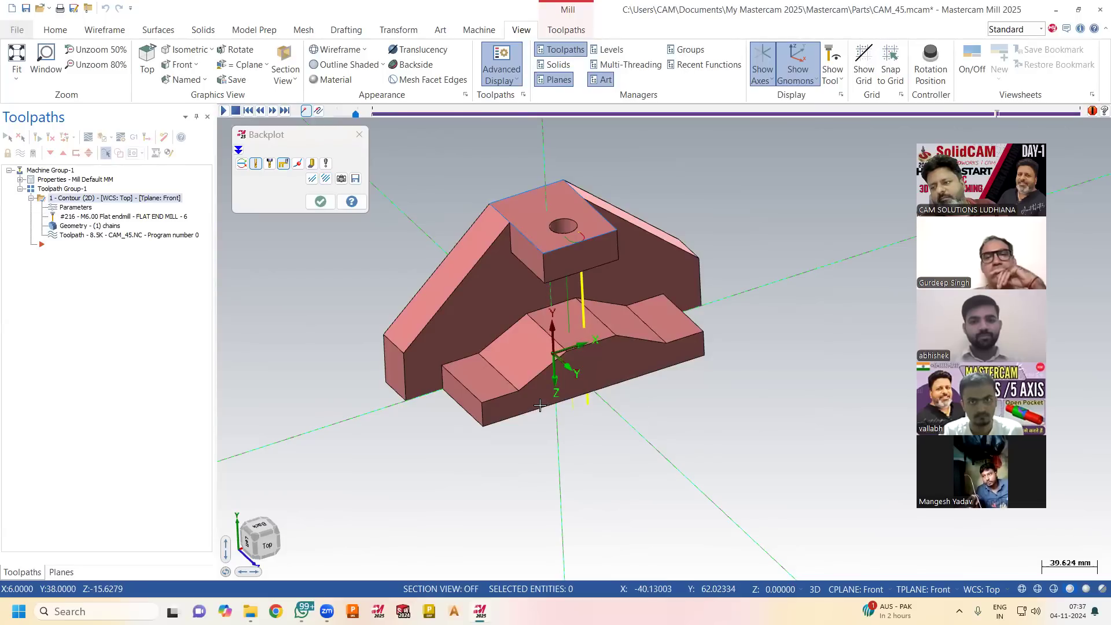
{"action": "left_click", "coordinate": [320, 202]}
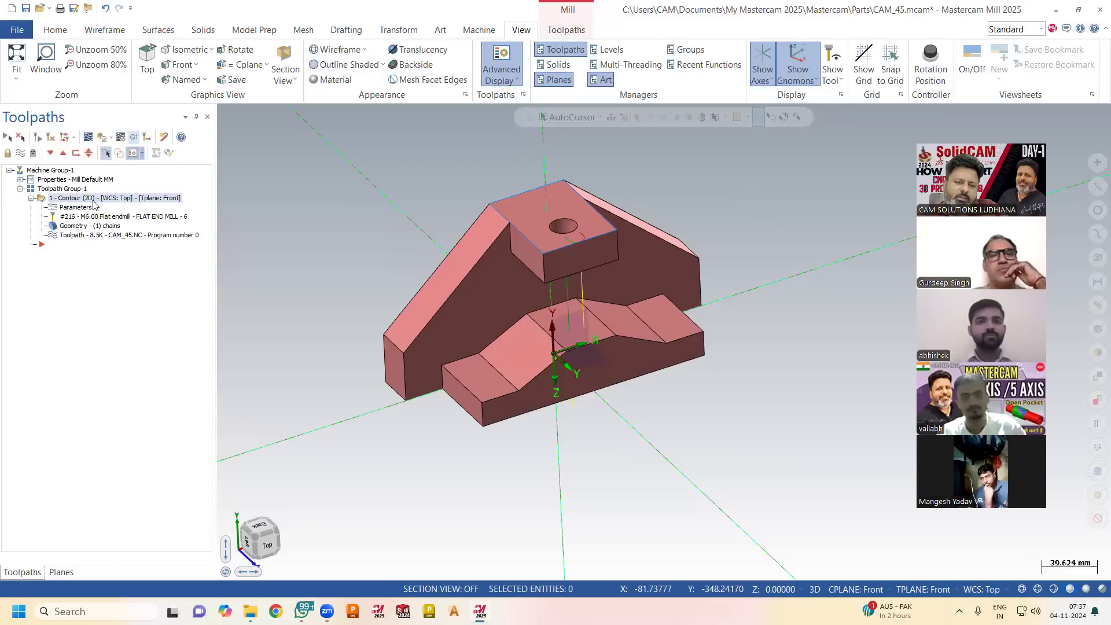
Set the contour operation's tool plane to Back and try to regenerate the toolpath.
{"action": "left_click", "coordinate": [73, 210]}
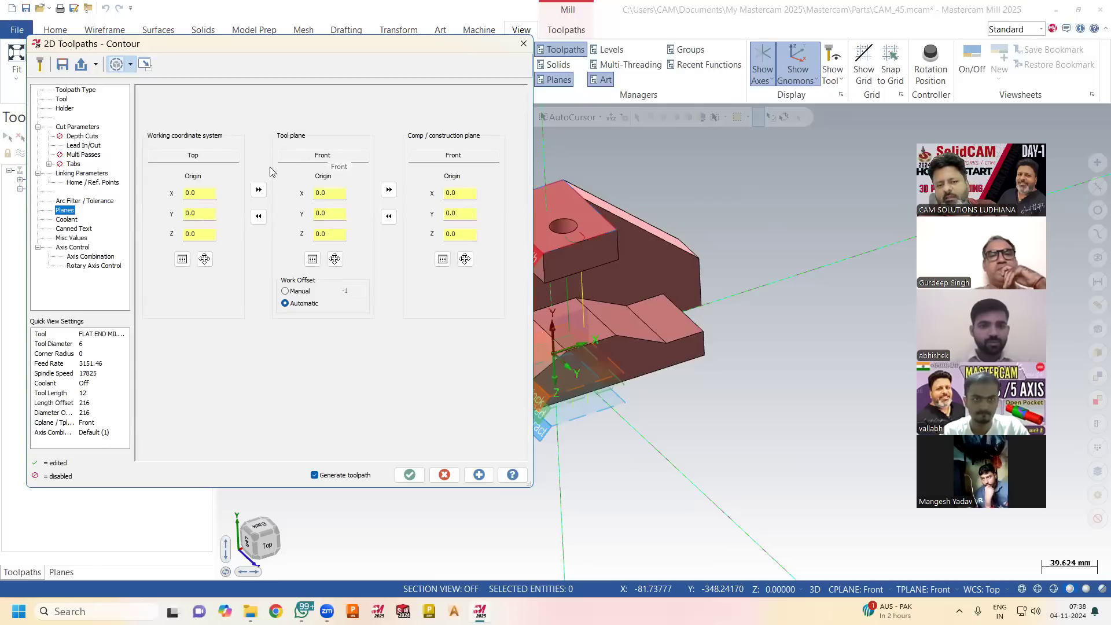
{"action": "left_click", "coordinate": [312, 258]}
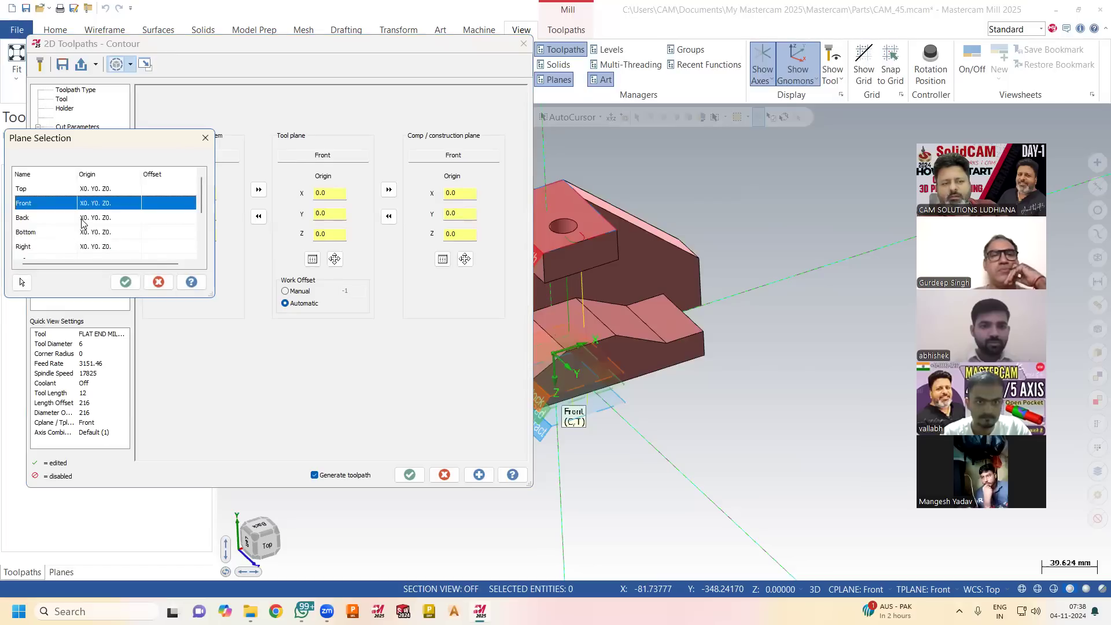
{"action": "left_click", "coordinate": [83, 222]}
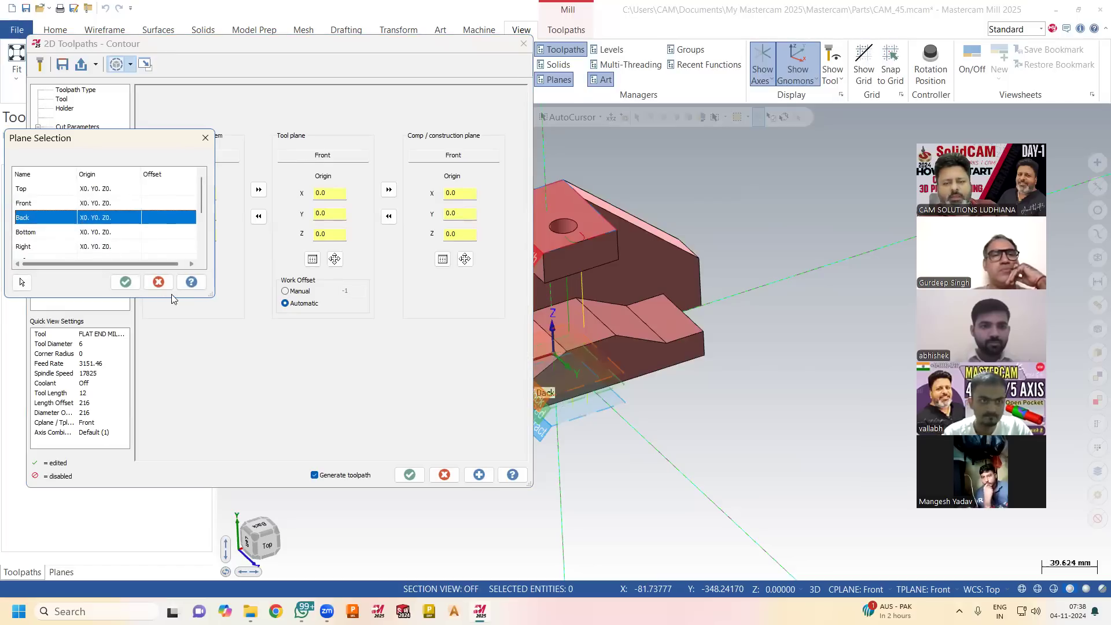
{"action": "left_click", "coordinate": [126, 282]}
{"action": "left_click", "coordinate": [409, 474]}
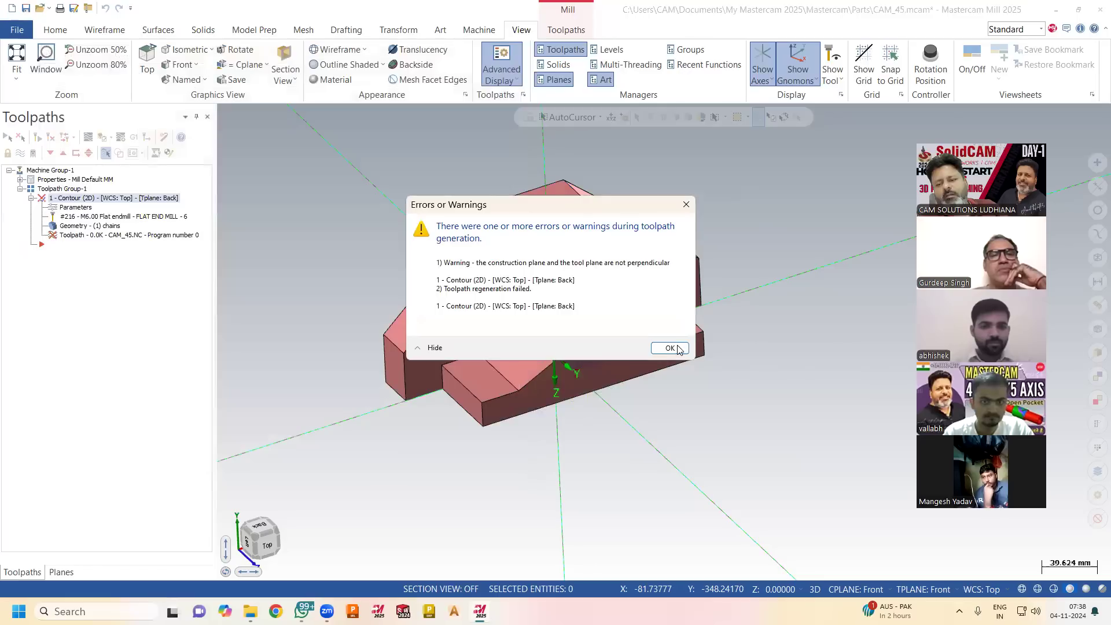
{"action": "left_click", "coordinate": [670, 348]}
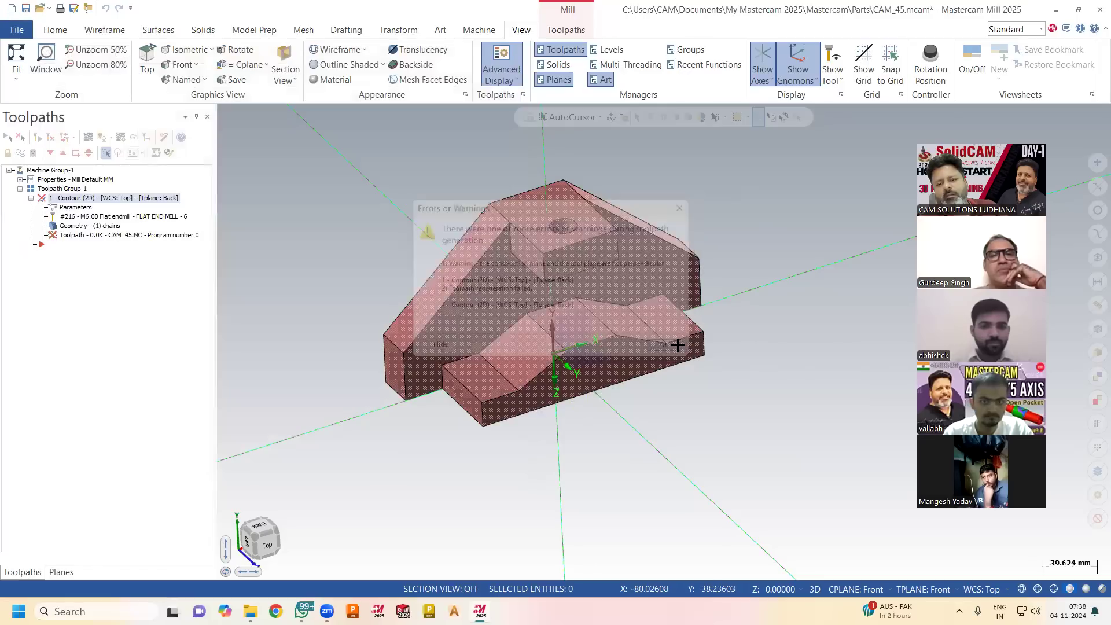
Copy the contour's Back tool plane to its working coordinate system and construction plane, and regenerate the toolpath.
{"action": "left_click", "coordinate": [73, 208]}
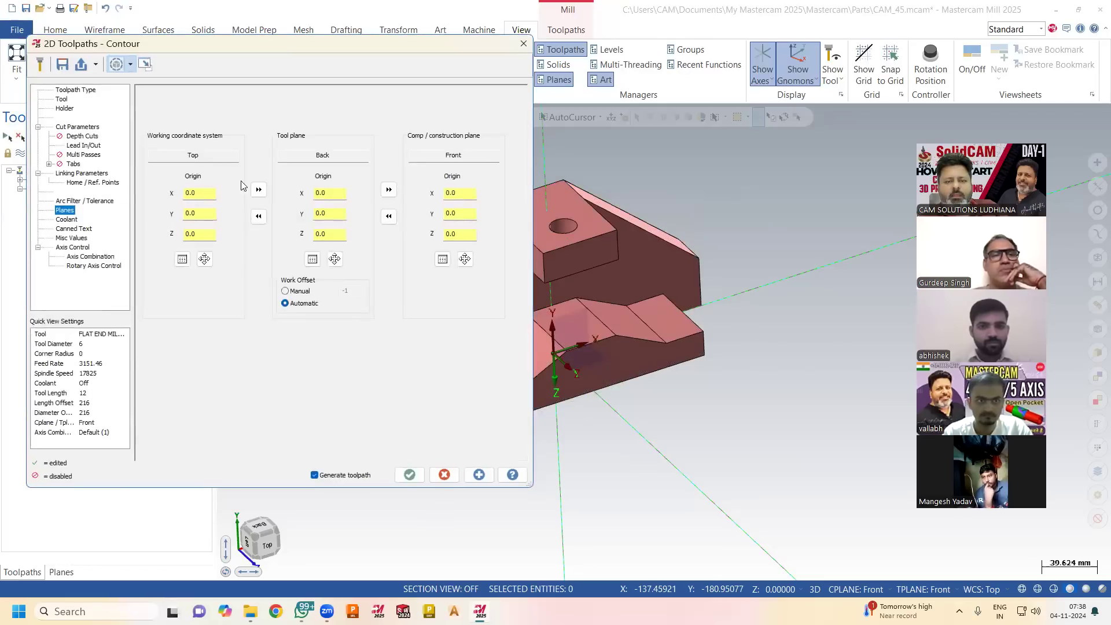
{"action": "left_click", "coordinate": [389, 190]}
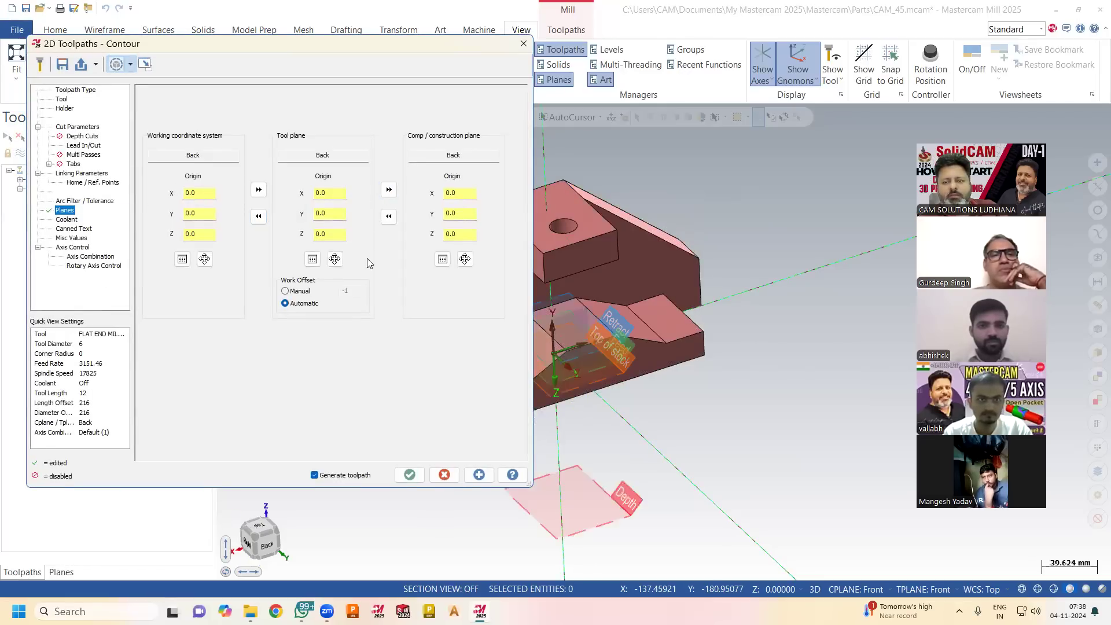
{"action": "left_click", "coordinate": [409, 474]}
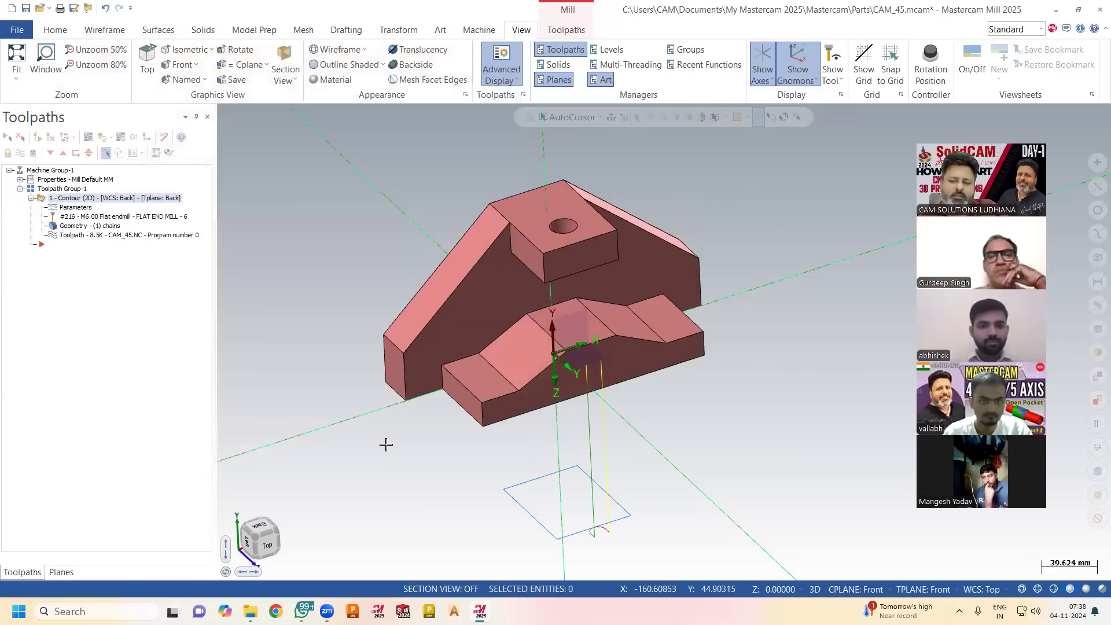
{"action": "mouse_move", "coordinate": [463, 457]}
{"action": "middle_mouse_down"}
{"action": "mouse_move", "coordinate": [488, 395]}
{"action": "mouse_move", "coordinate": [481, 431]}
{"action": "mouse_move", "coordinate": [592, 550]}
{"action": "middle_mouse_up"}
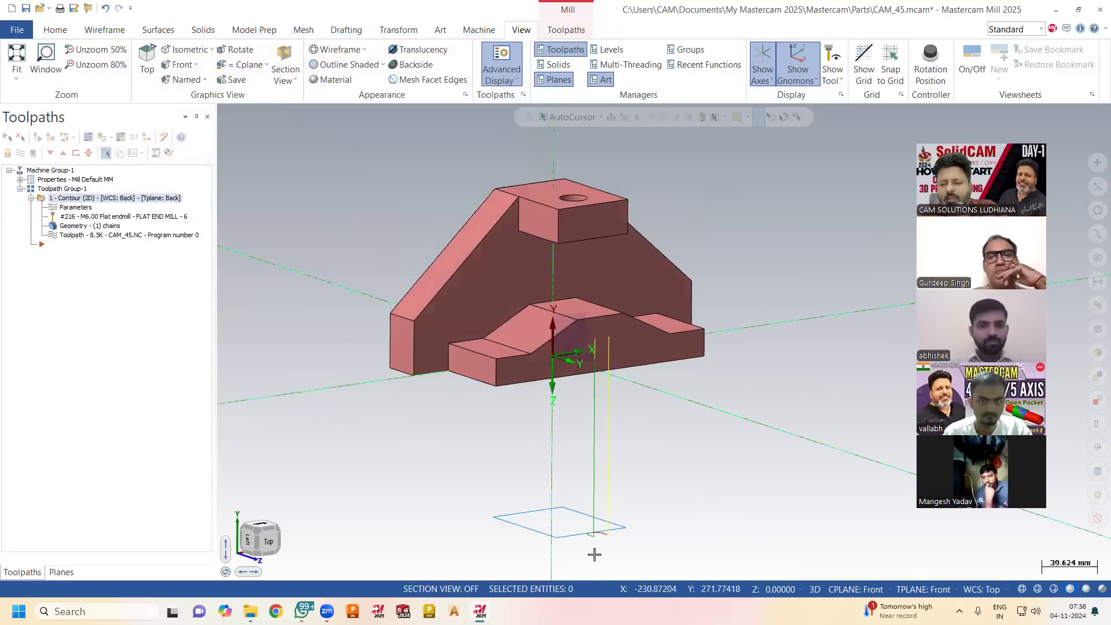
Set the contour's depth and top of stock to Incremental in the linking parameters and regenerate the toolpath.
{"action": "left_click", "coordinate": [77, 209]}
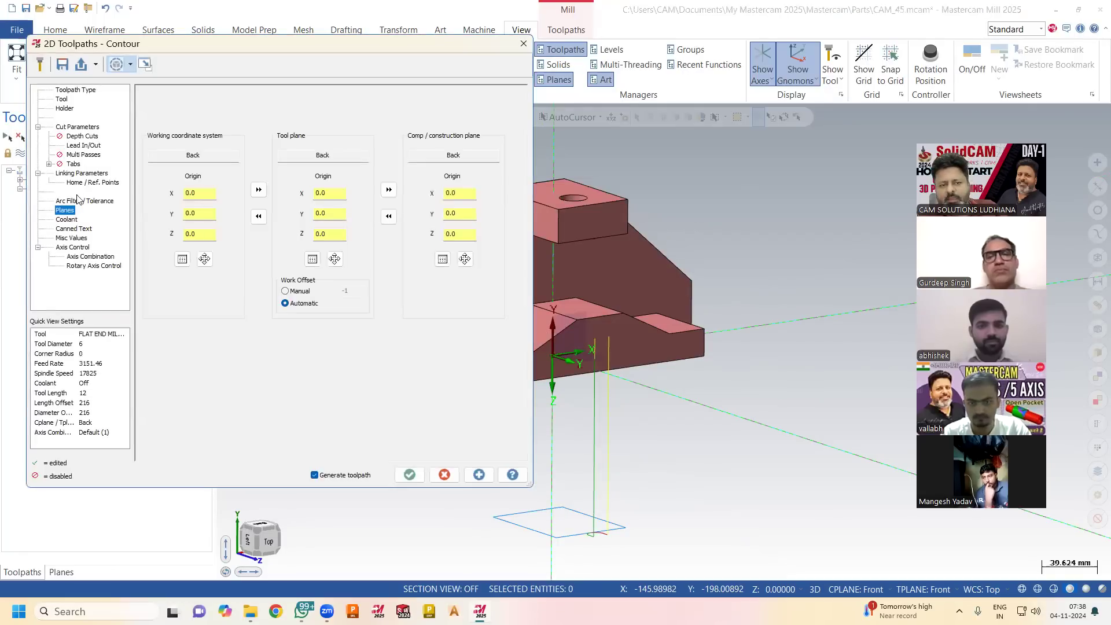
{"action": "left_click", "coordinate": [72, 175]}
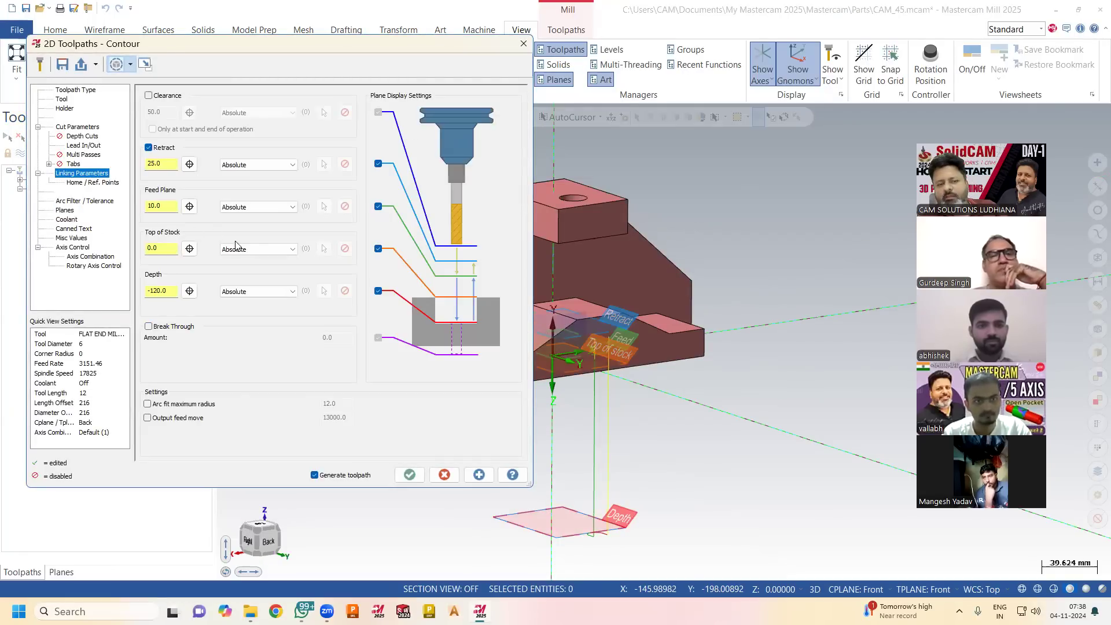
{"action": "left_click", "coordinate": [258, 291]}
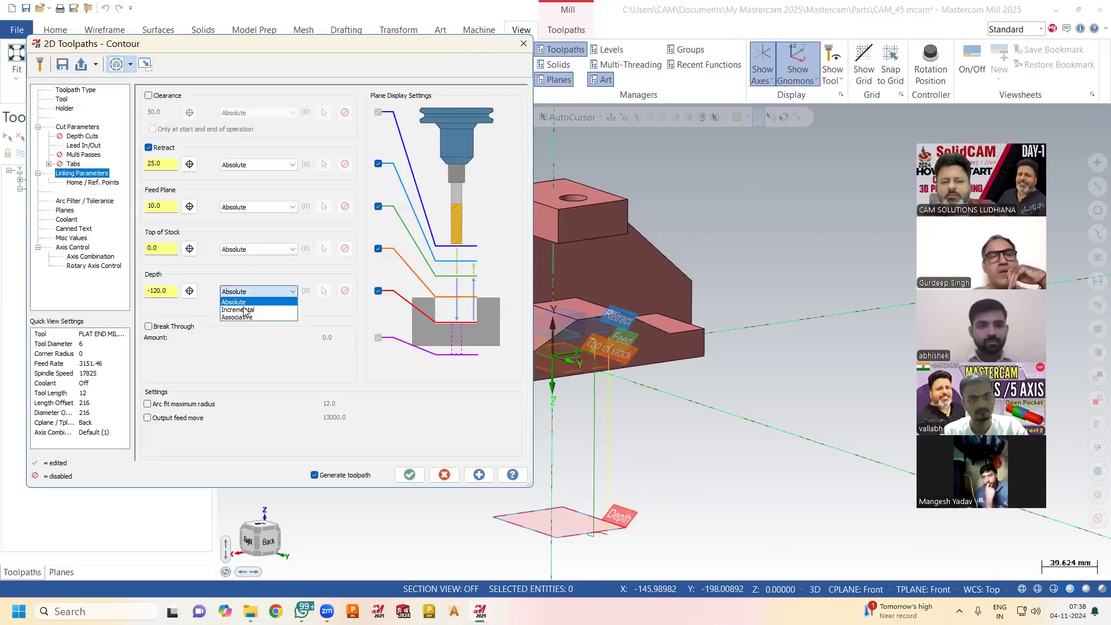
{"action": "left_click", "coordinate": [238, 309]}
{"action": "left_click", "coordinate": [247, 250]}
{"action": "left_click", "coordinate": [245, 266]}
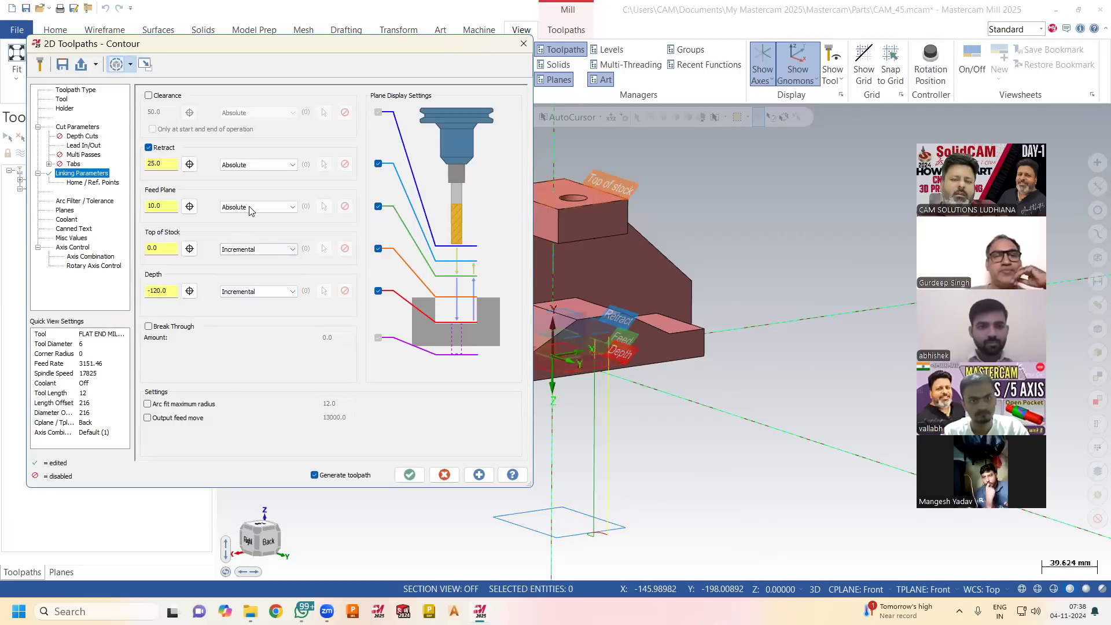
{"action": "left_click", "coordinate": [250, 207]}
{"action": "left_click", "coordinate": [250, 218]}
{"action": "left_click", "coordinate": [410, 474]}
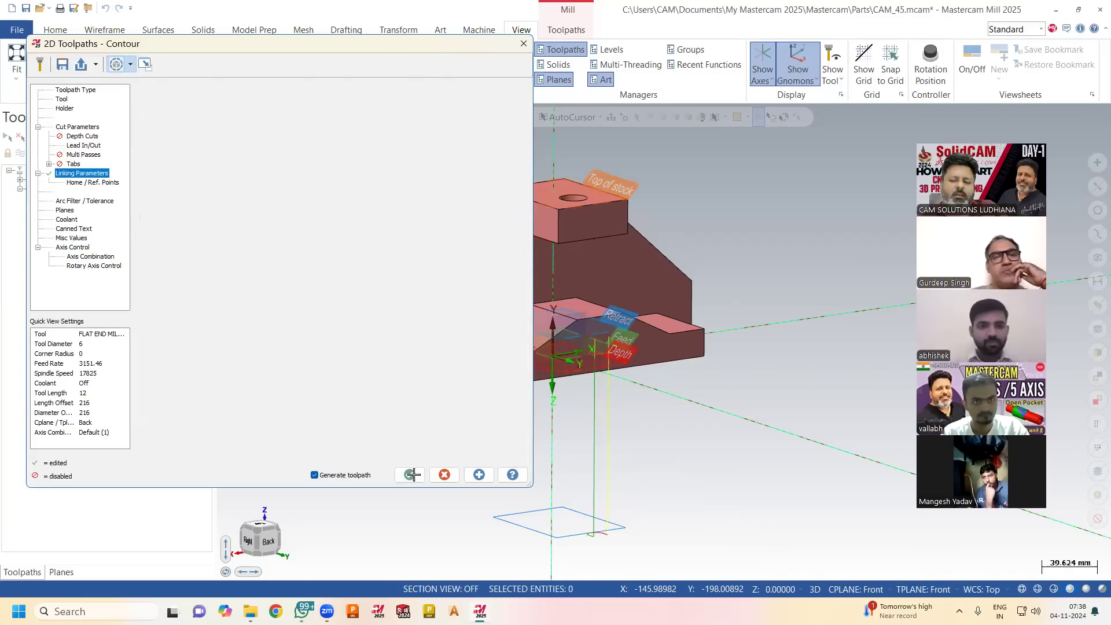
{"action": "mouse_move", "coordinate": [662, 382]}
{"action": "middle_mouse_down"}
{"action": "mouse_move", "coordinate": [662, 324]}
{"action": "mouse_move", "coordinate": [675, 387]}
{"action": "middle_mouse_up"}
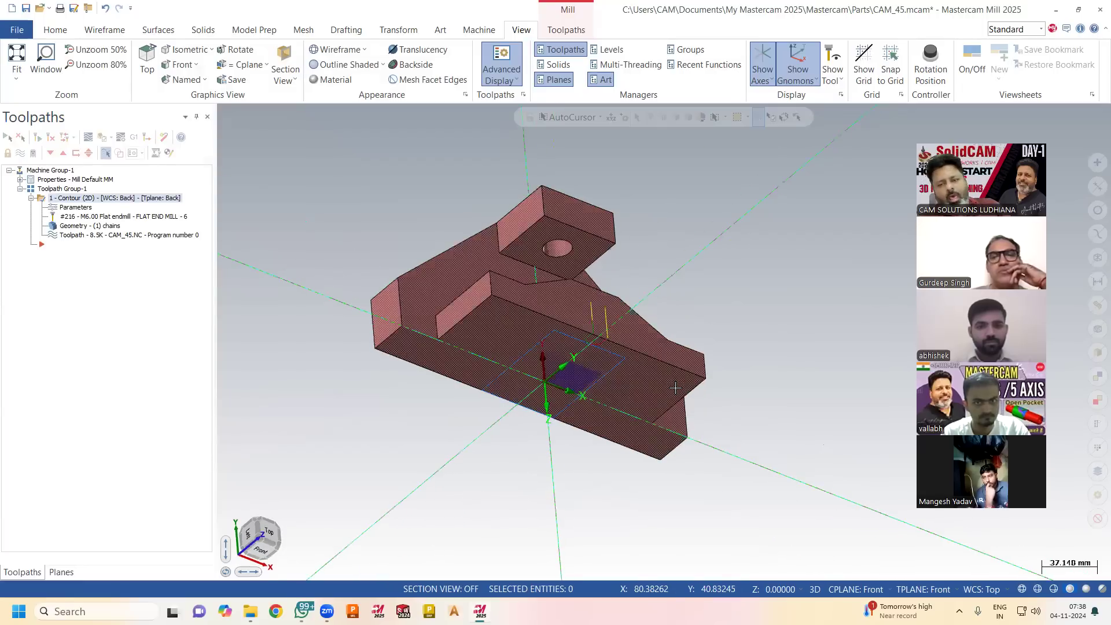
Delete the 2D contour operation from the toolpath group, confirming the deletion.
{"action": "right_click", "coordinate": [81, 198]}
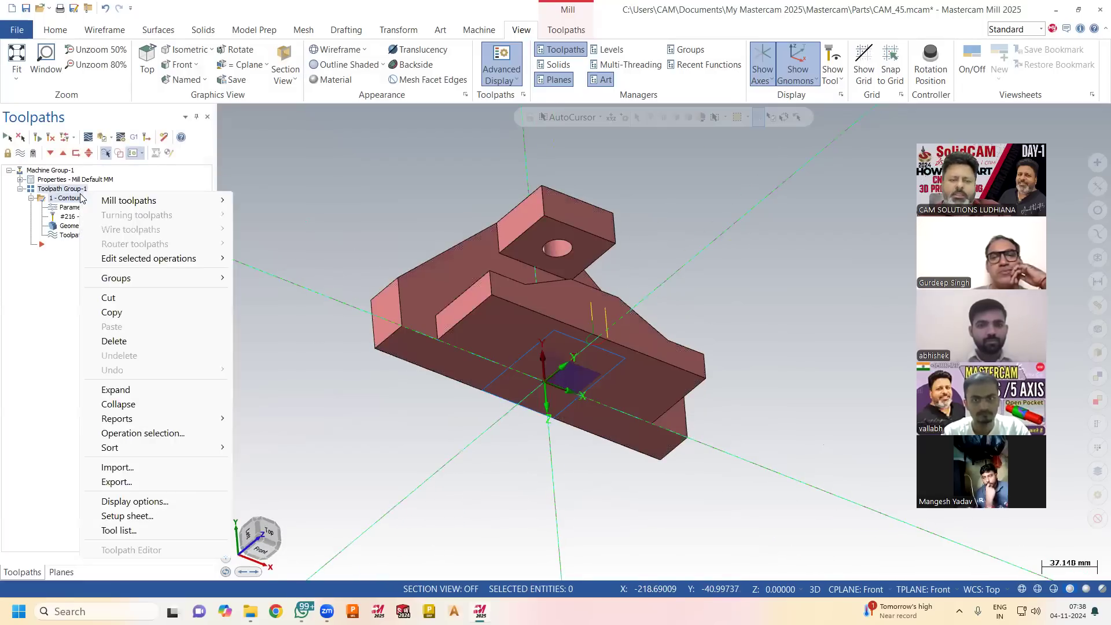
{"action": "left_click", "coordinate": [123, 341]}
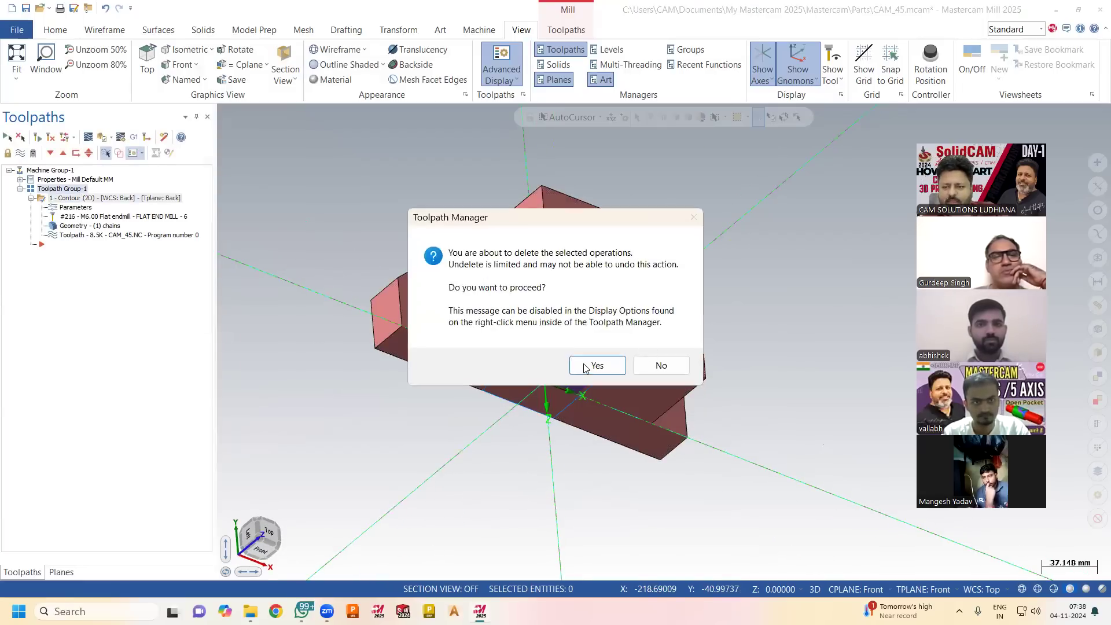
{"action": "left_click", "coordinate": [583, 370]}
Switch the tool and construction planes to Back, and set the WCS to Back as well.
{"action": "middle_click_drag", "start_coordinate": [611, 392], "coordinate": [405, 322]}
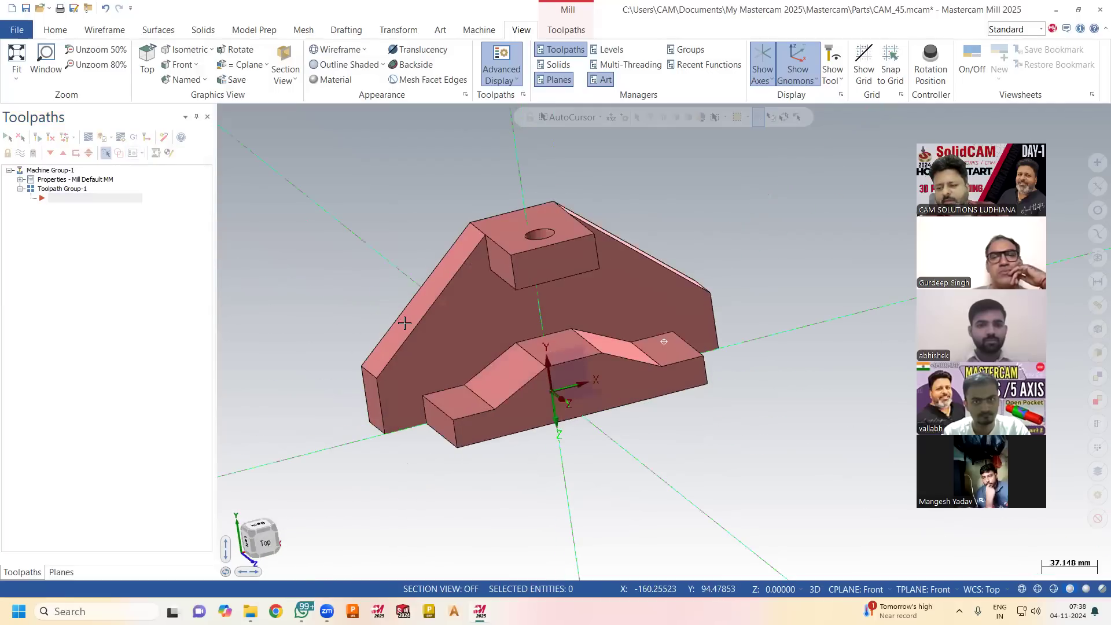
{"action": "middle_click_drag", "start_coordinate": [771, 525], "coordinate": [776, 533]}
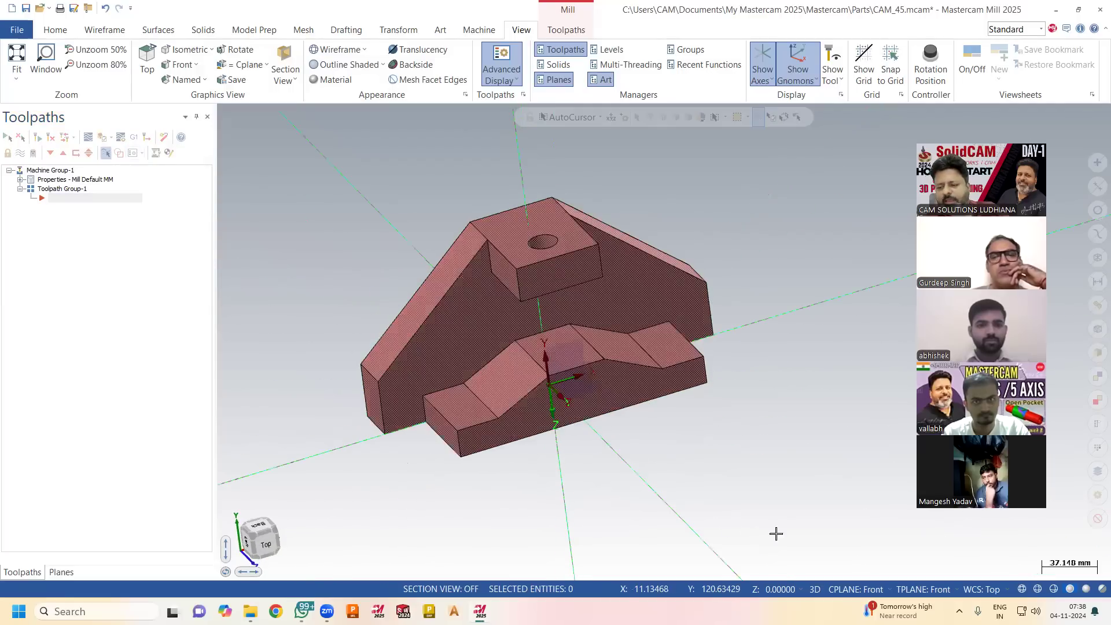
{"action": "left_click", "coordinate": [919, 588]}
{"action": "left_click", "coordinate": [853, 484]}
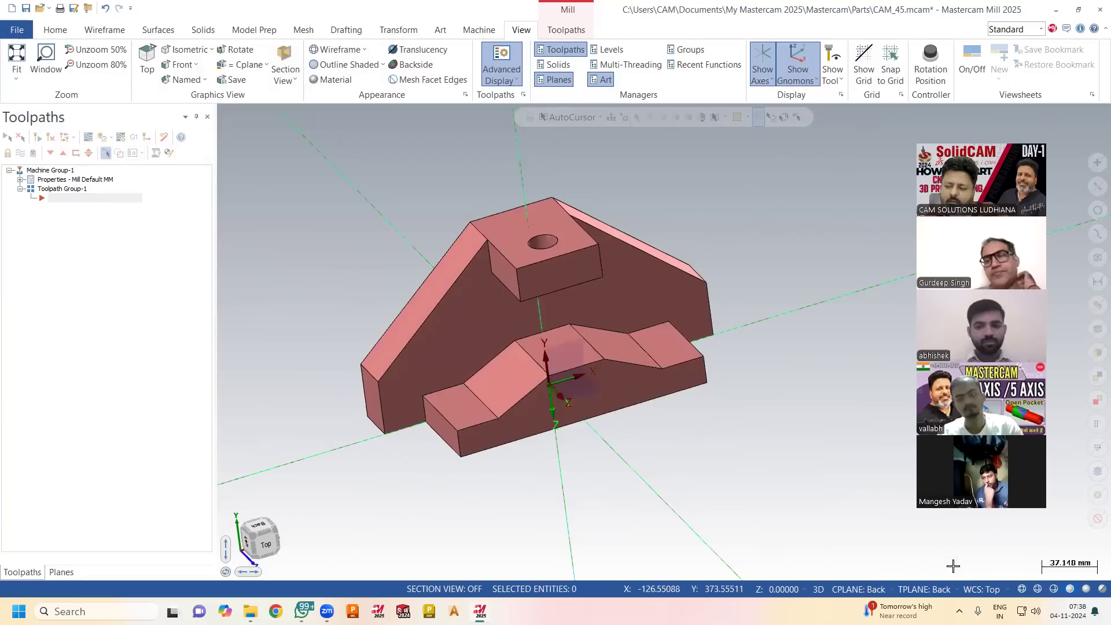
{"action": "left_click", "coordinate": [985, 590]}
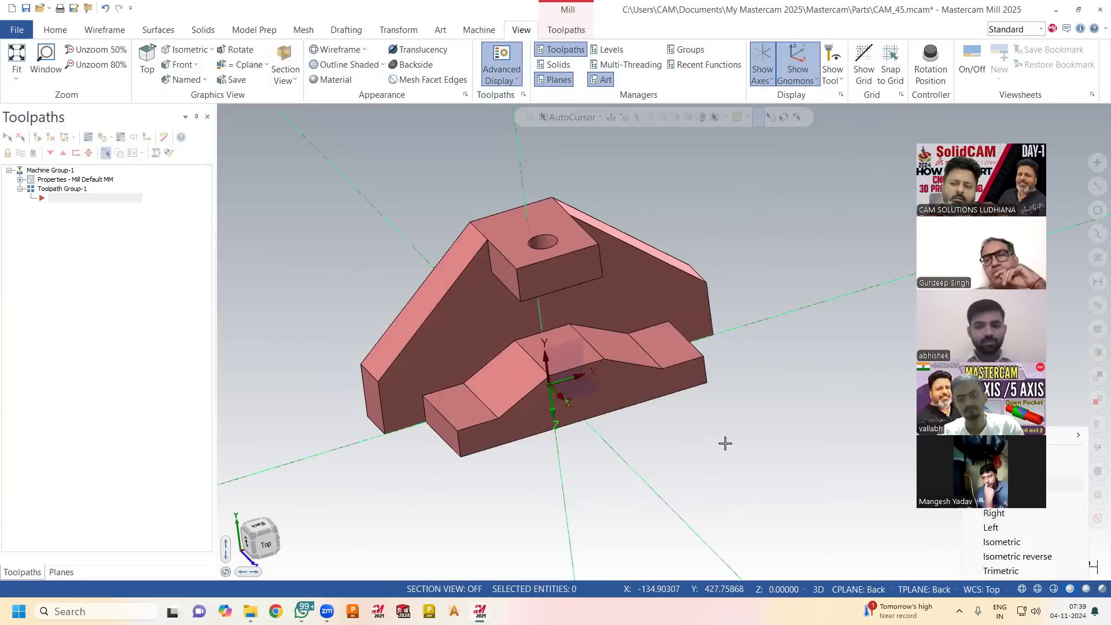
{"action": "left_click", "coordinate": [998, 484]}
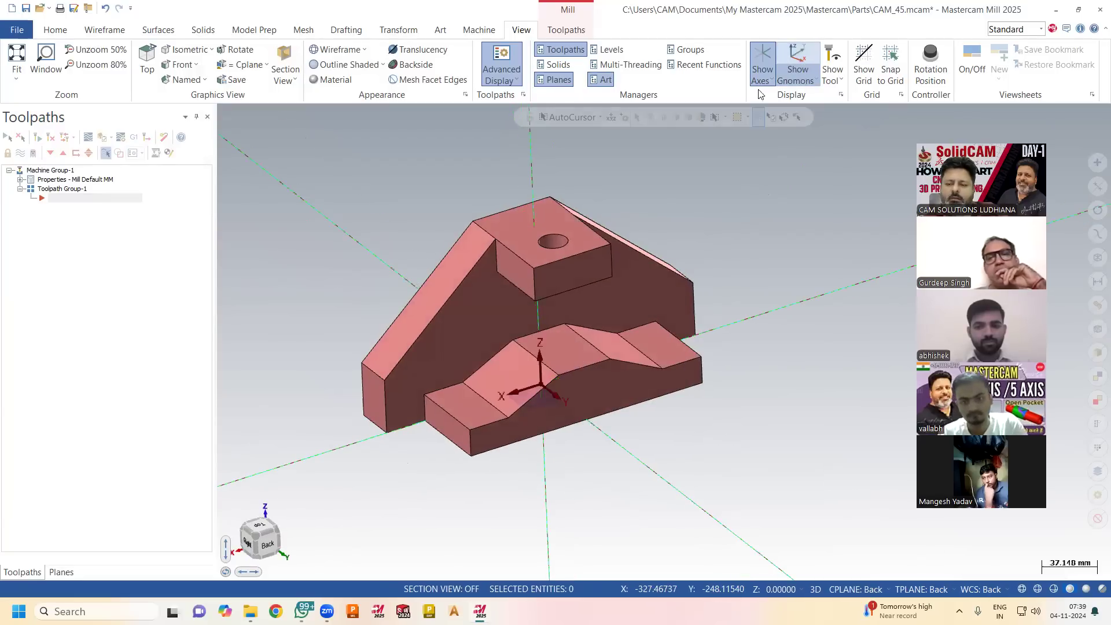
Create a 2D contour toolpath along the raised block's top face outline, using the default parameters.
{"action": "left_click", "coordinate": [566, 30]}
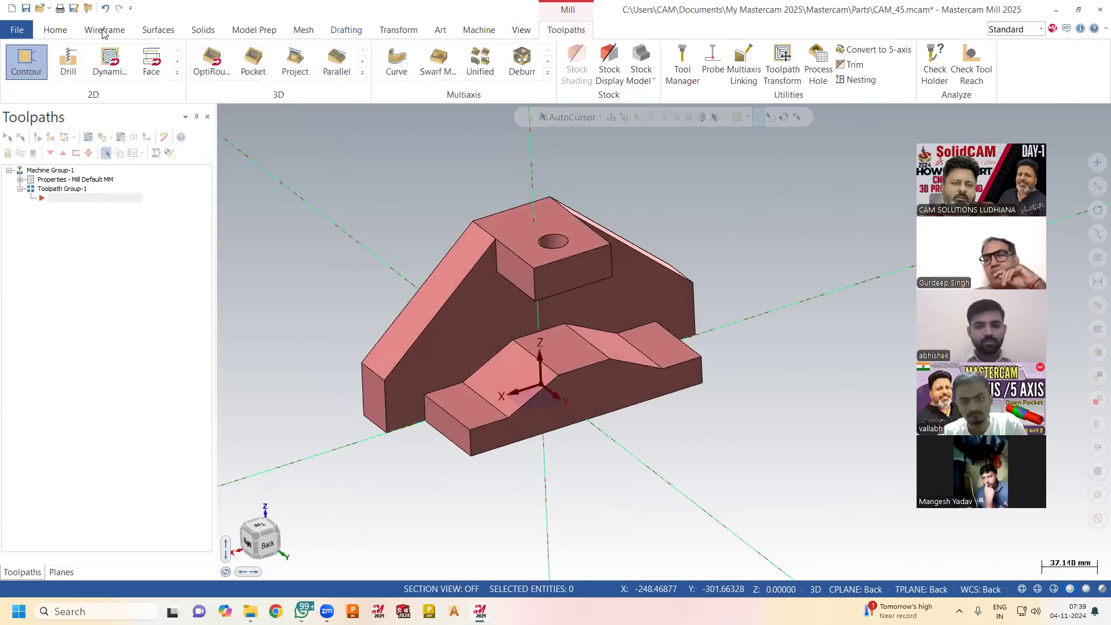
{"action": "left_click", "coordinate": [26, 63]}
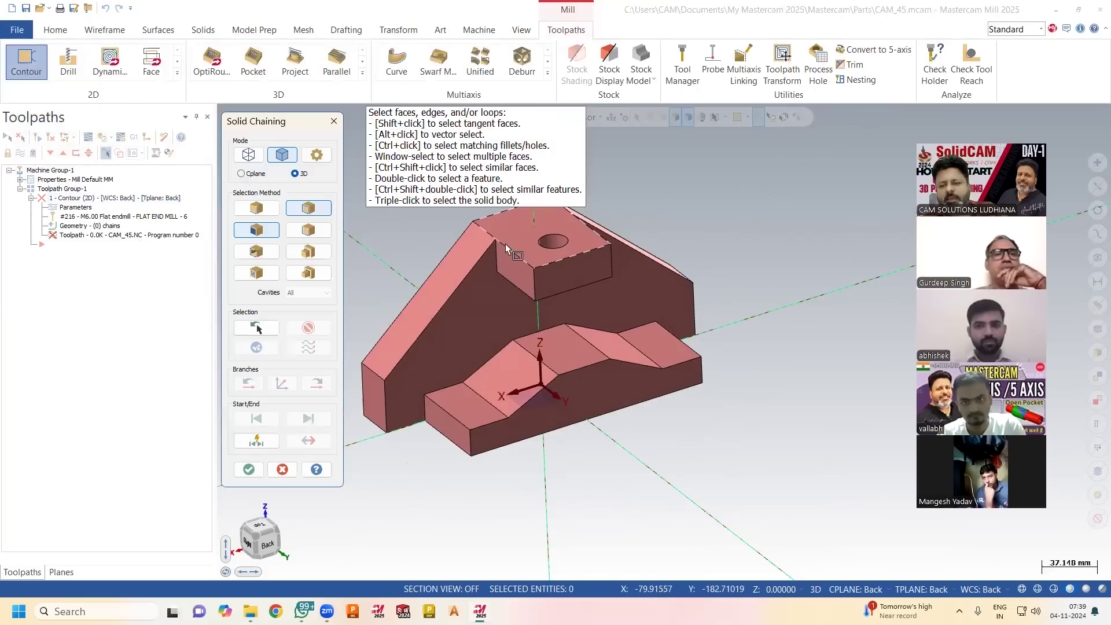
{"action": "left_click", "coordinate": [249, 470]}
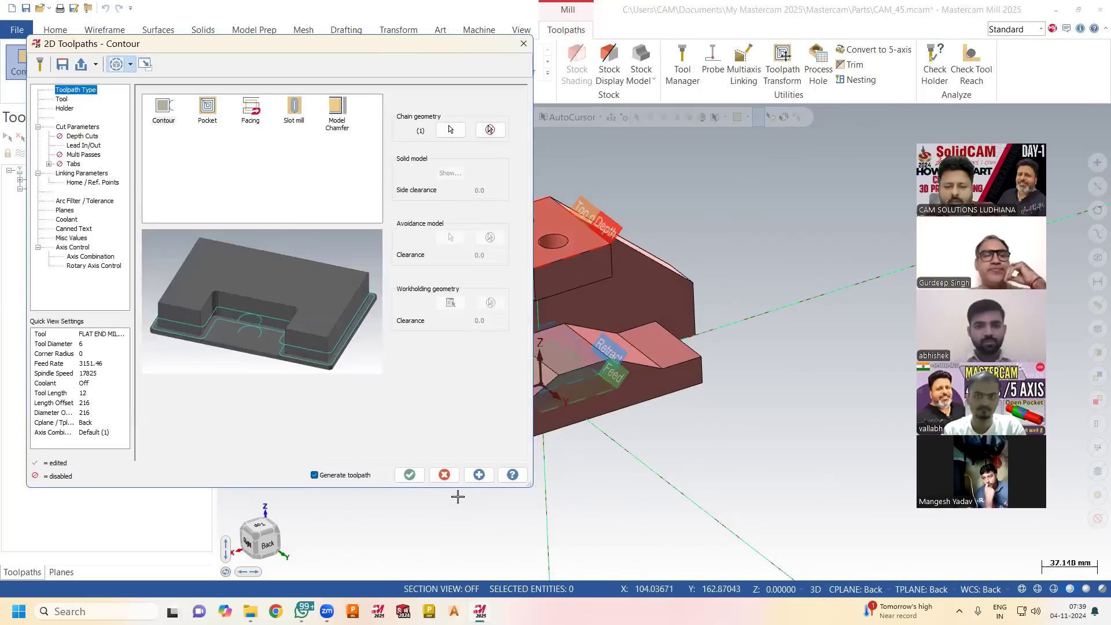
{"action": "left_click", "coordinate": [409, 475]}
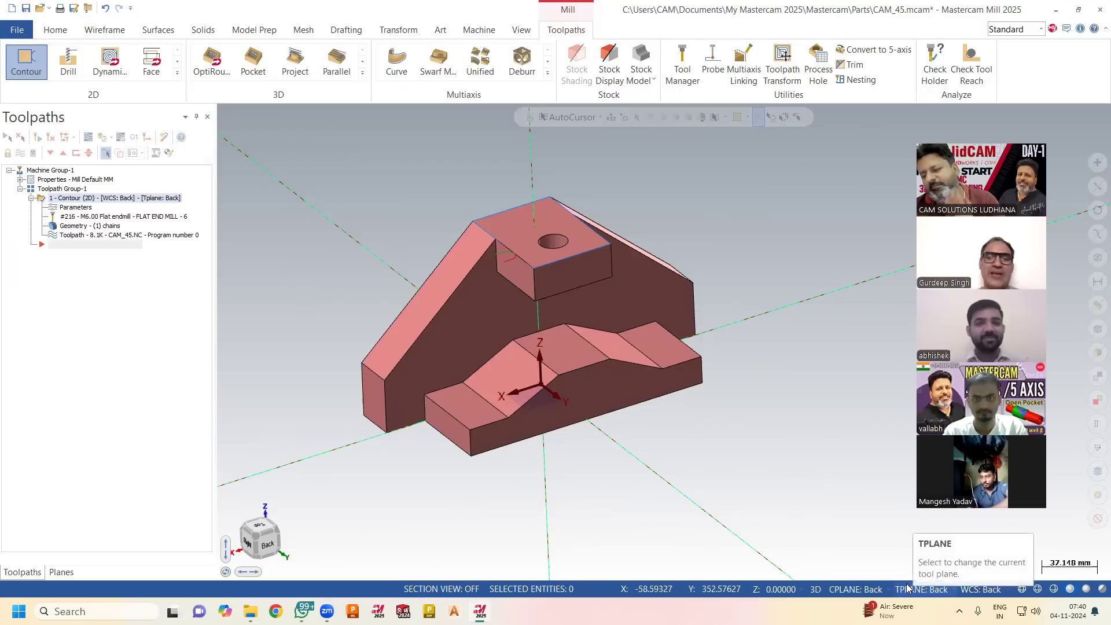
Backplot the new contour toolpath to examine the tool's orientation and motion around the raised block.
{"action": "left_click", "coordinate": [140, 236]}
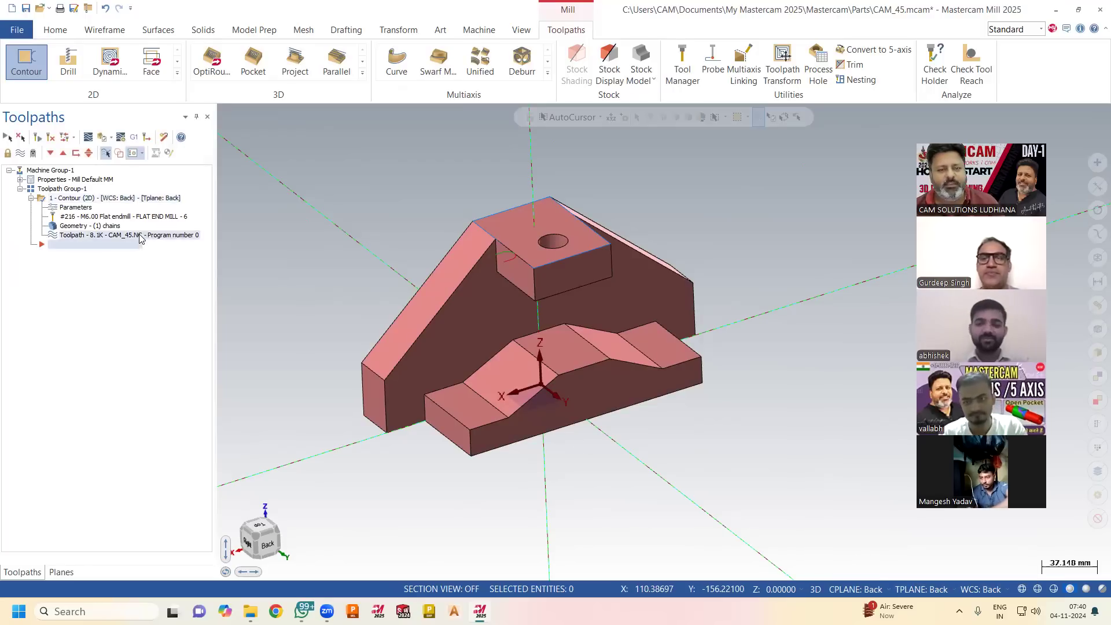
{"action": "key", "text": "alt+t"}
{"action": "left_click", "coordinate": [224, 111]}
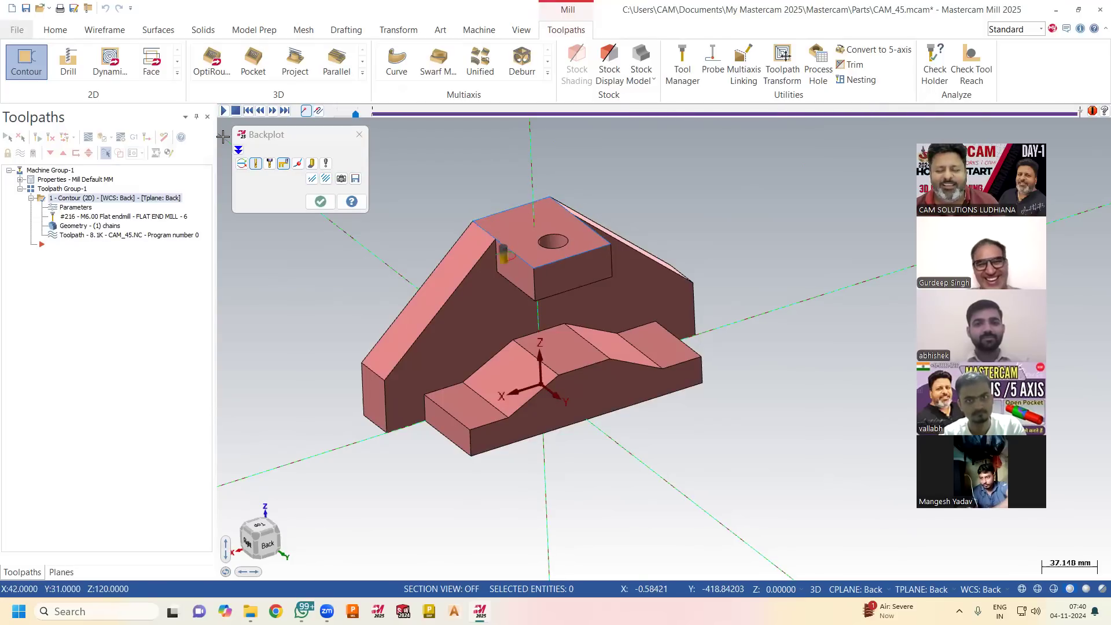
{"action": "left_click", "coordinate": [320, 201]}
{"action": "middle_click_drag", "start_coordinate": [351, 252], "coordinate": [355, 240]}
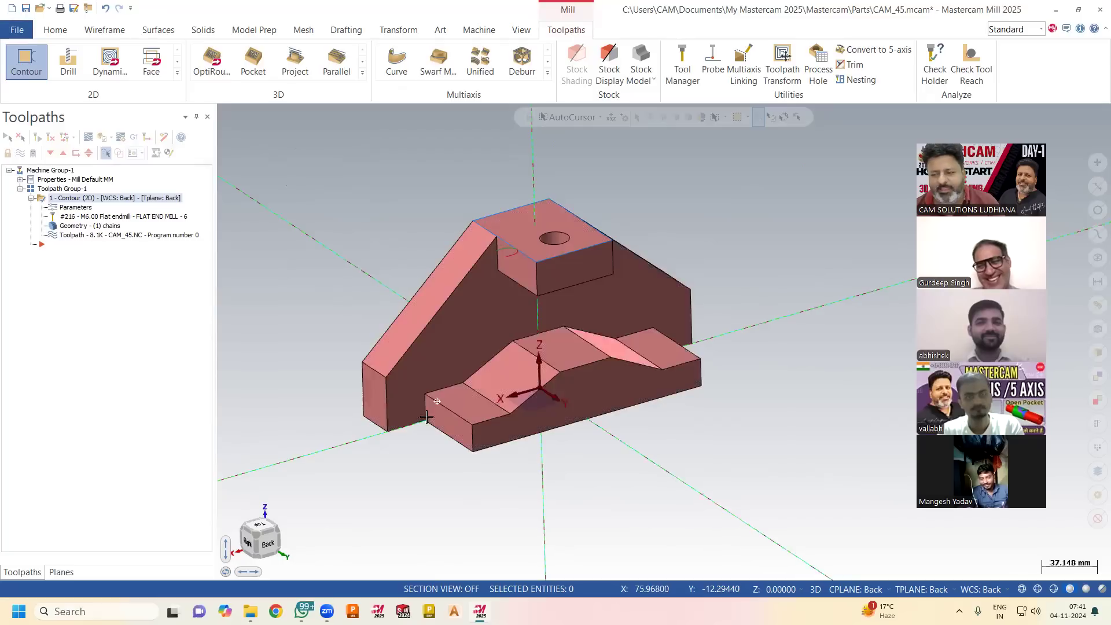
Delete the contour operation made with the Back planes, confirming the deletion.
{"action": "right_click", "coordinate": [87, 202]}
{"action": "left_click", "coordinate": [137, 349]}
{"action": "left_click", "coordinate": [596, 365]}
Display the part from the top as defined by the Back WCS to check its orientation.
{"action": "left_click", "coordinate": [867, 595]}
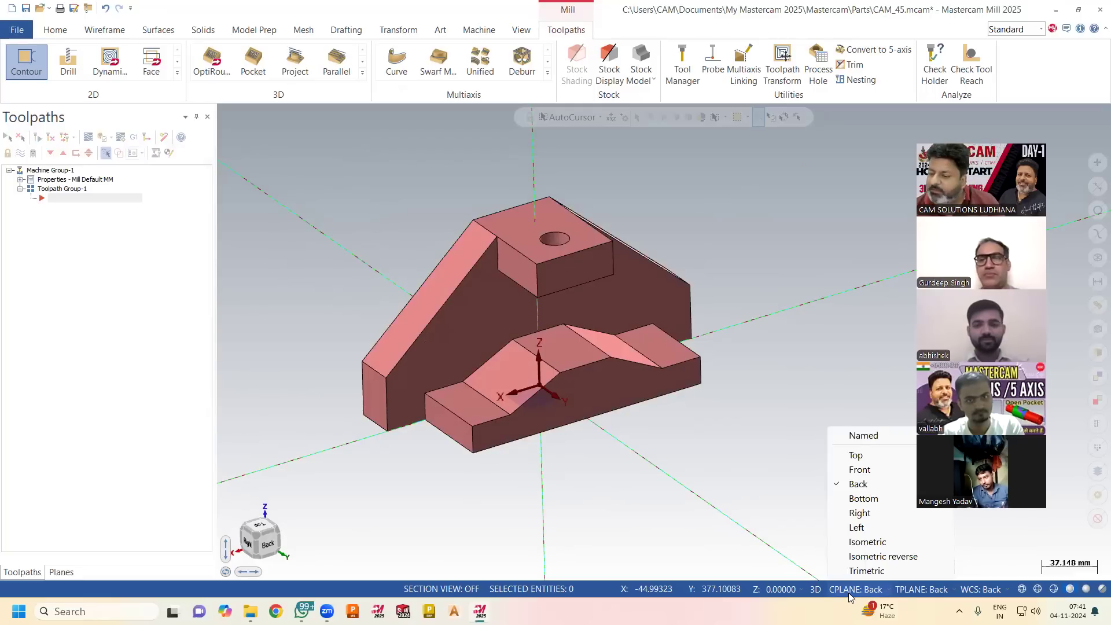
{"action": "left_click", "coordinate": [758, 484]}
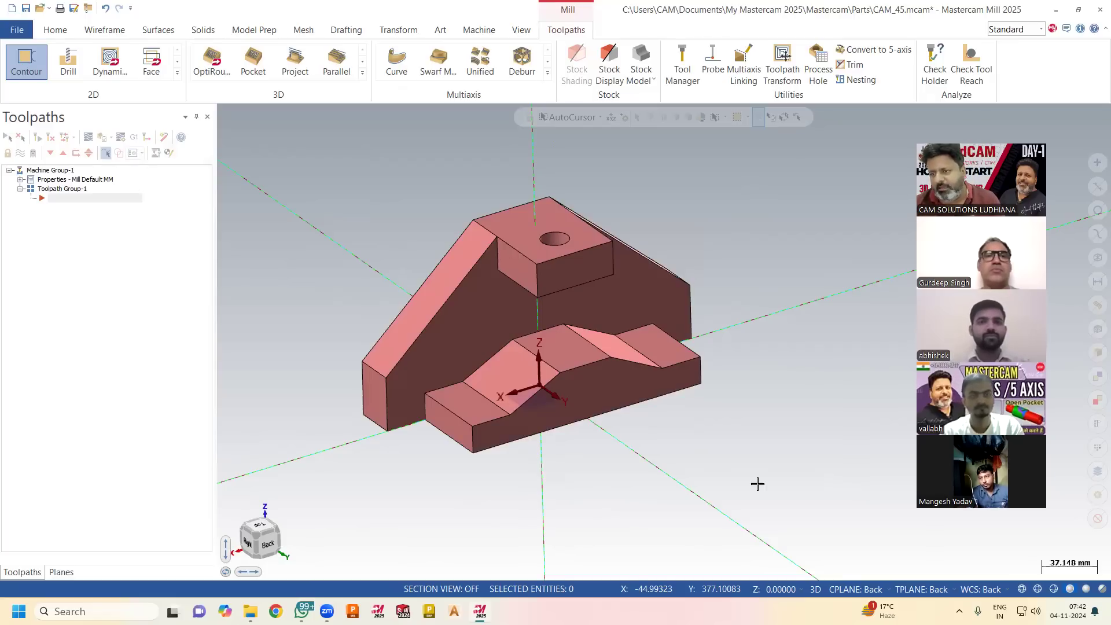
{"action": "right_click", "coordinate": [734, 233]}
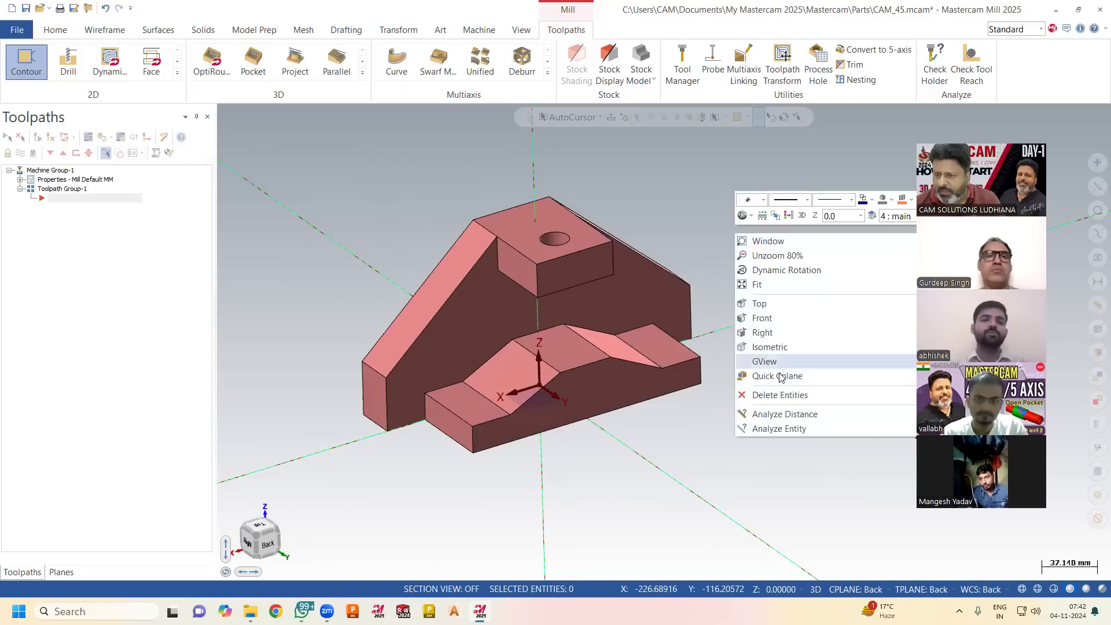
{"action": "left_click", "coordinate": [684, 462]}
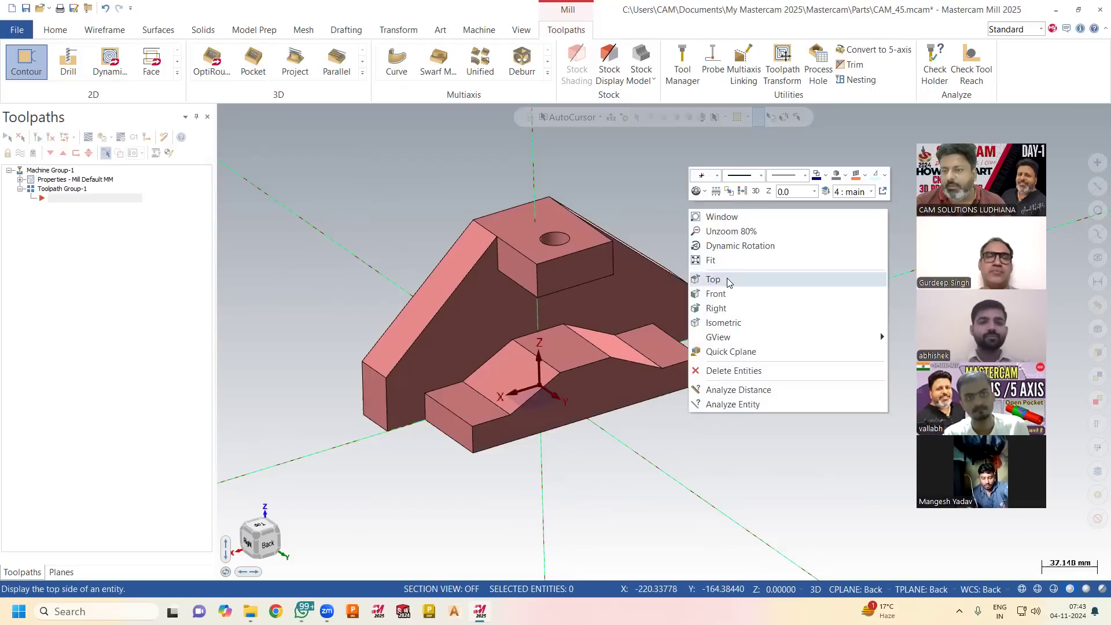
{"action": "left_click", "coordinate": [725, 279]}
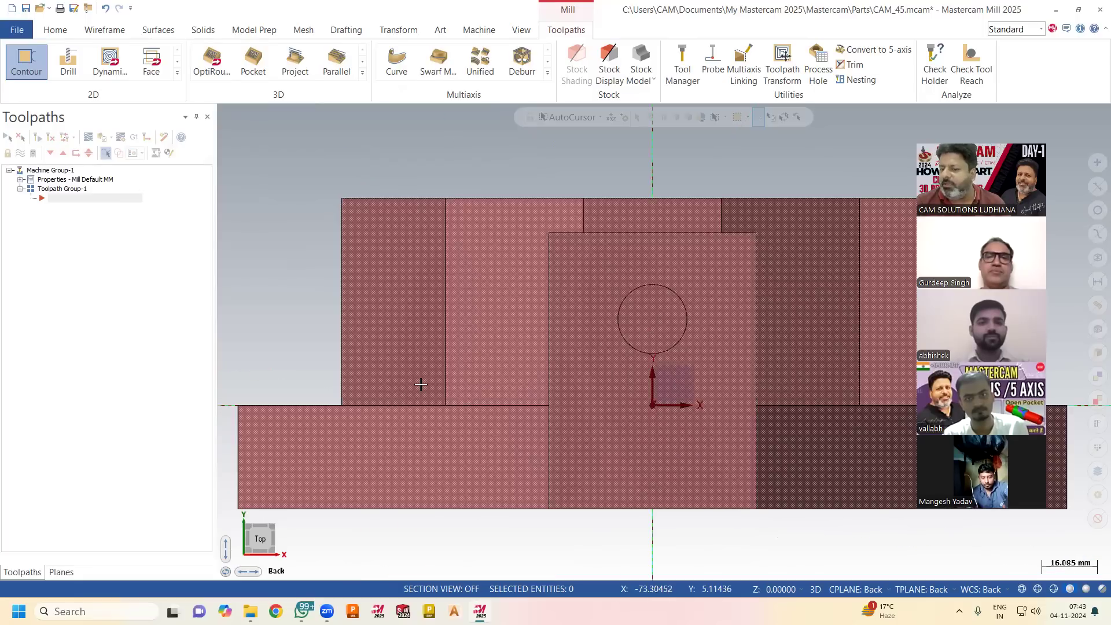
{"action": "scroll", "coordinate": [421, 384], "scroll_direction": "down", "scroll_amount": 2}
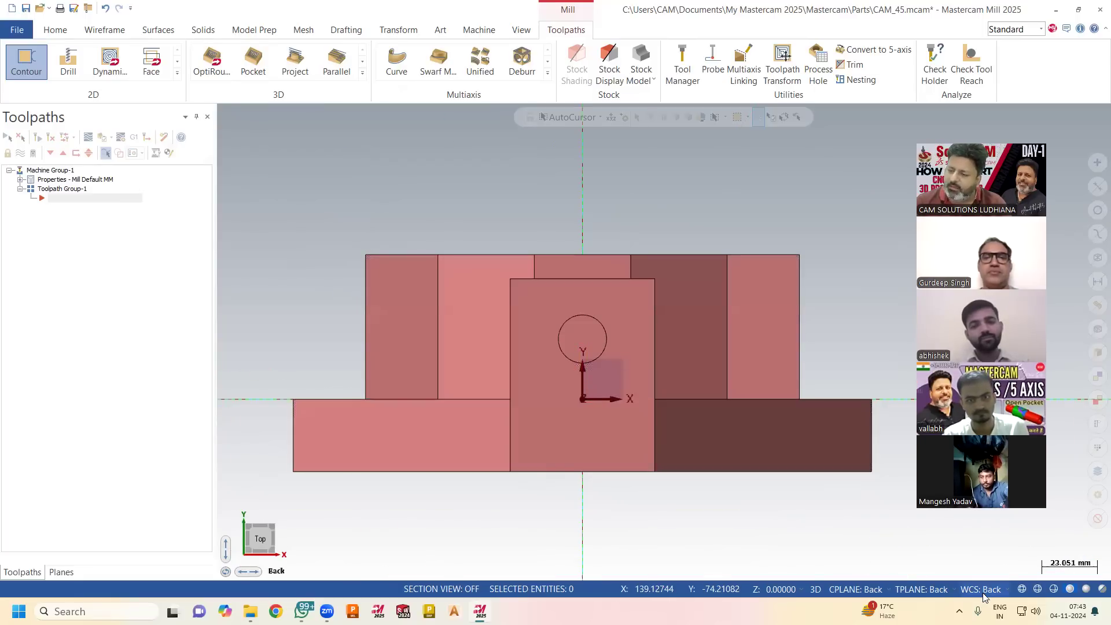
Set the WCS, construction plane and tool plane to Top, and check the part from the resulting top view.
{"action": "right_click", "coordinate": [1089, 565]}
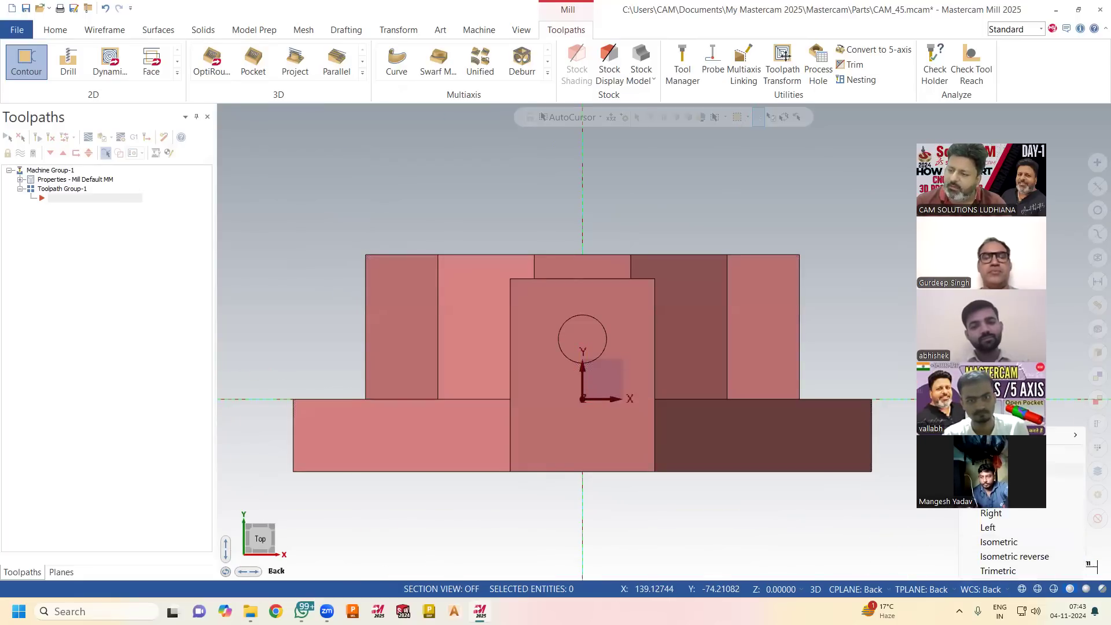
{"action": "left_click", "coordinate": [865, 454]}
{"action": "middle_click_drag", "start_coordinate": [738, 509], "coordinate": [738, 513]}
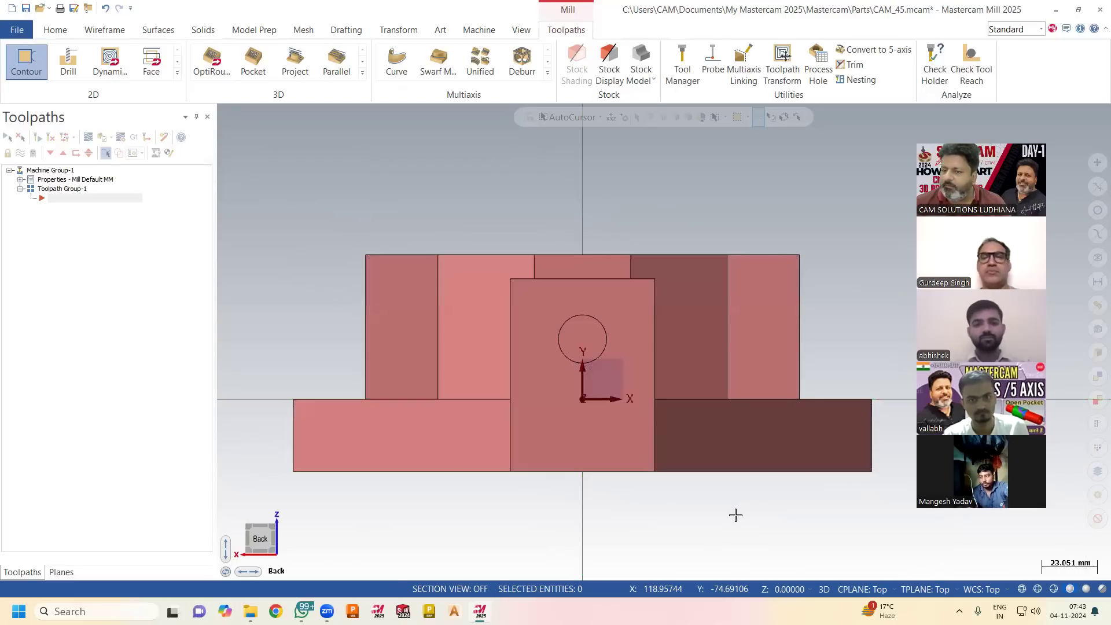
{"action": "right_click", "coordinate": [552, 168]}
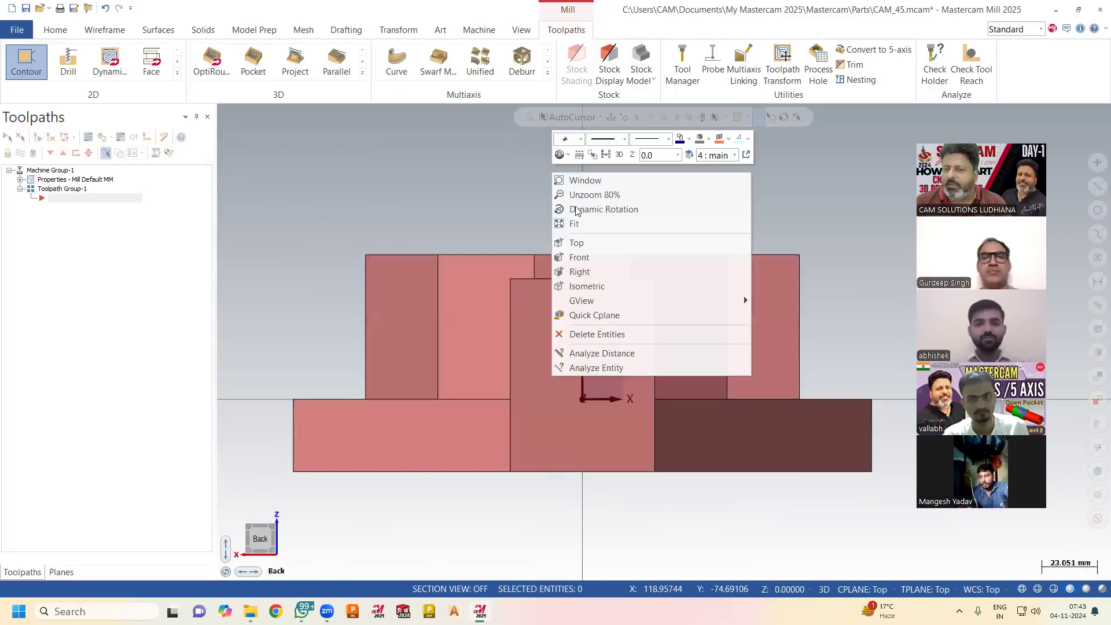
{"action": "left_click", "coordinate": [589, 244]}
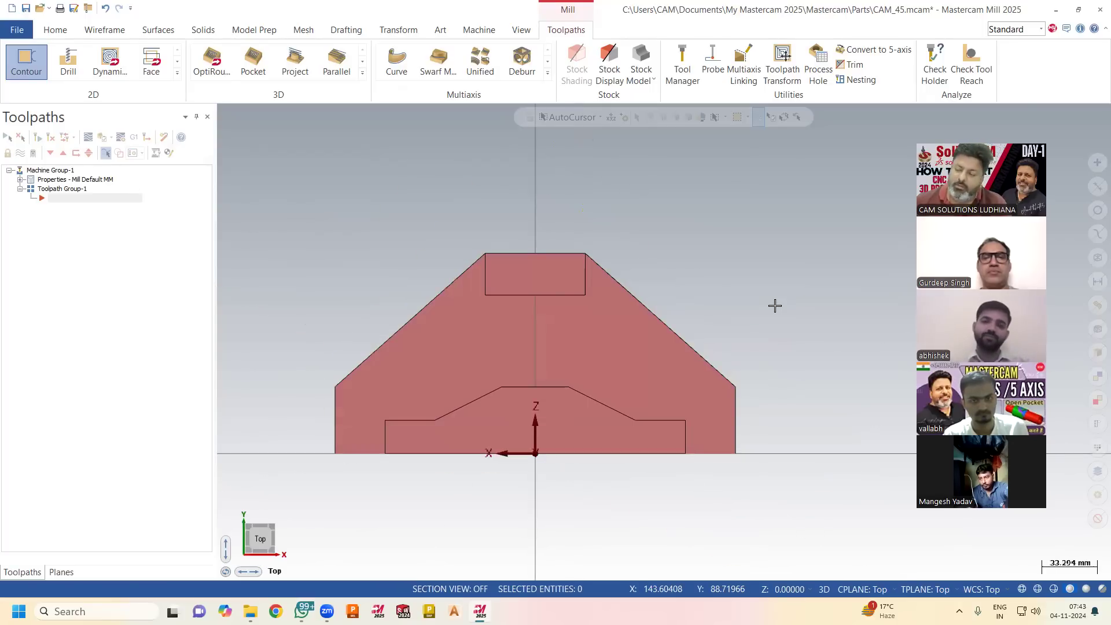
{"action": "mouse_move", "coordinate": [801, 409]}
{"action": "middle_mouse_down"}
{"action": "mouse_move", "coordinate": [750, 426]}
{"action": "mouse_move", "coordinate": [863, 385]}
{"action": "mouse_move", "coordinate": [813, 397]}
{"action": "mouse_move", "coordinate": [862, 386]}
{"action": "mouse_move", "coordinate": [812, 378]}
{"action": "mouse_move", "coordinate": [833, 387]}
{"action": "mouse_move", "coordinate": [798, 358]}
{"action": "middle_mouse_up"}
Toggle the gnomon display off and back on, and inspect the axis directions on the part.
{"action": "left_click", "coordinate": [521, 30]}
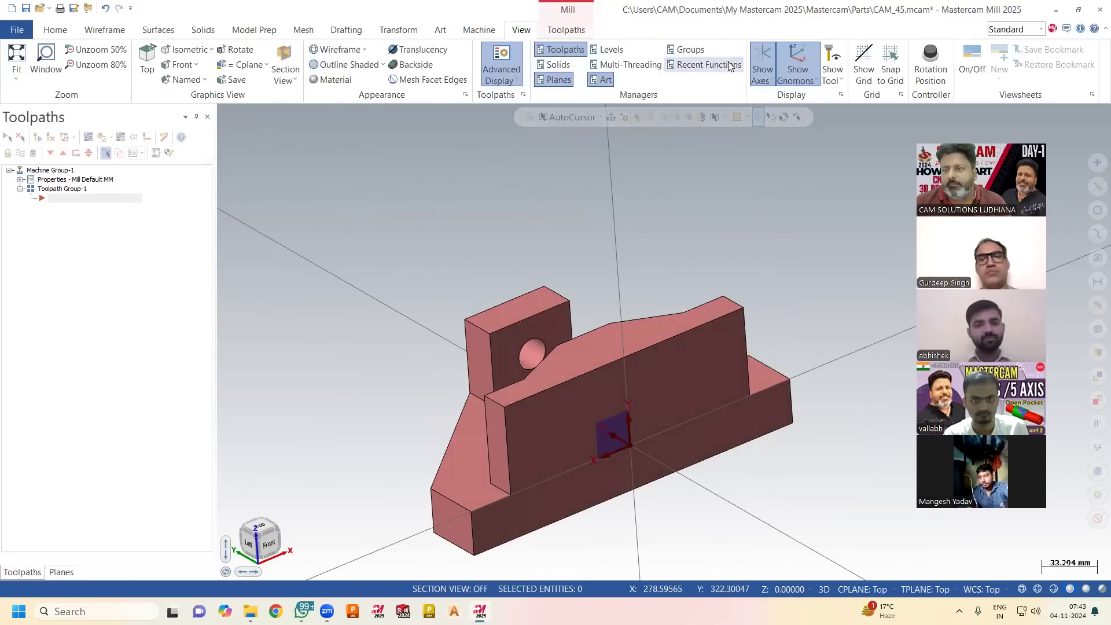
{"action": "left_click", "coordinate": [800, 60]}
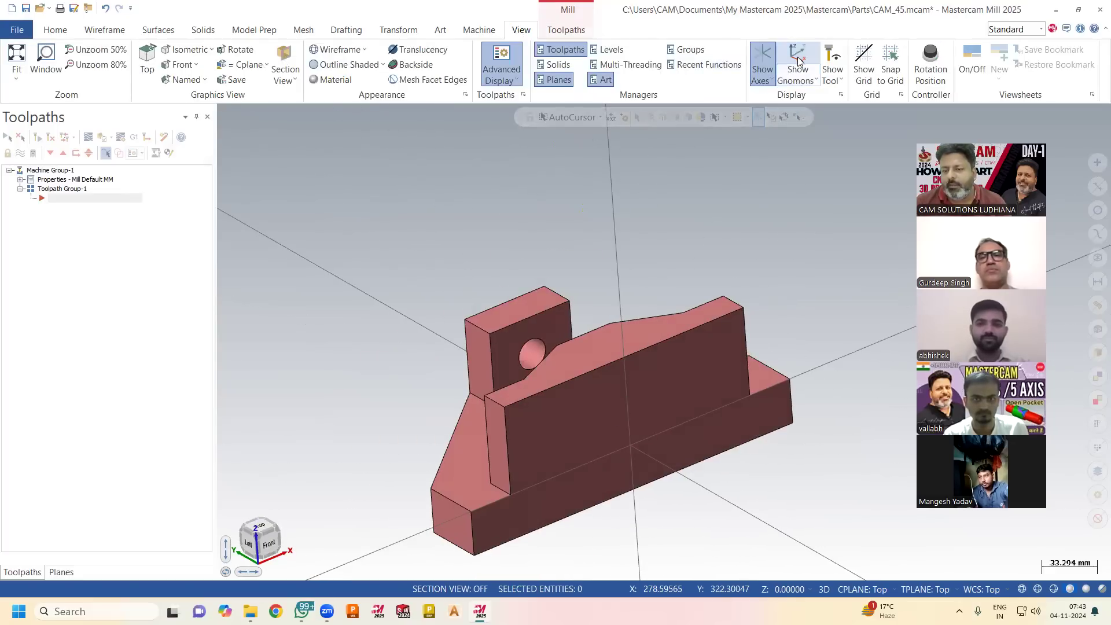
{"action": "middle_click_drag", "start_coordinate": [737, 205], "coordinate": [505, 282]}
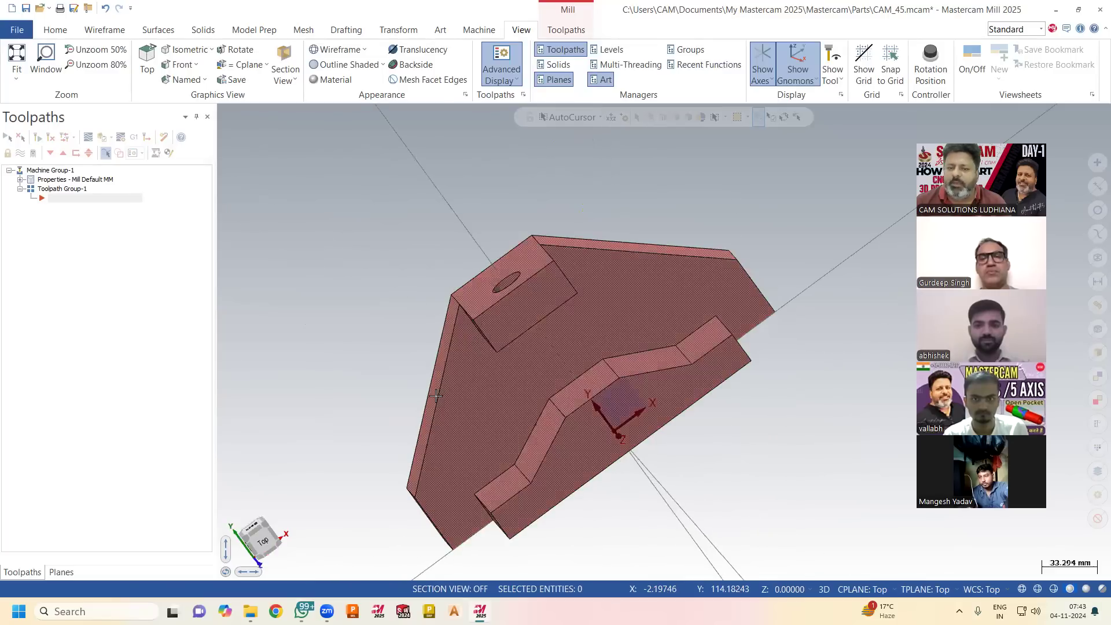
Show the Solids manager and review the chain and distance of the first Extrude operation.
{"action": "left_click", "coordinate": [61, 572]}
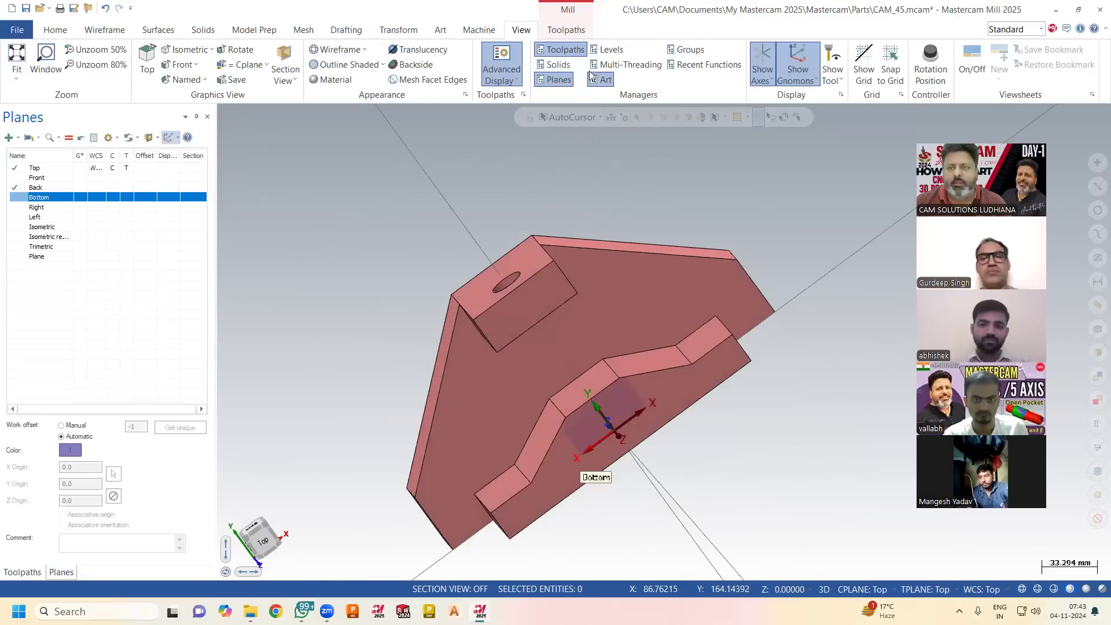
{"action": "left_click", "coordinate": [554, 64]}
{"action": "left_click", "coordinate": [38, 165]}
{"action": "middle_click_drag", "start_coordinate": [300, 236], "coordinate": [417, 213]}
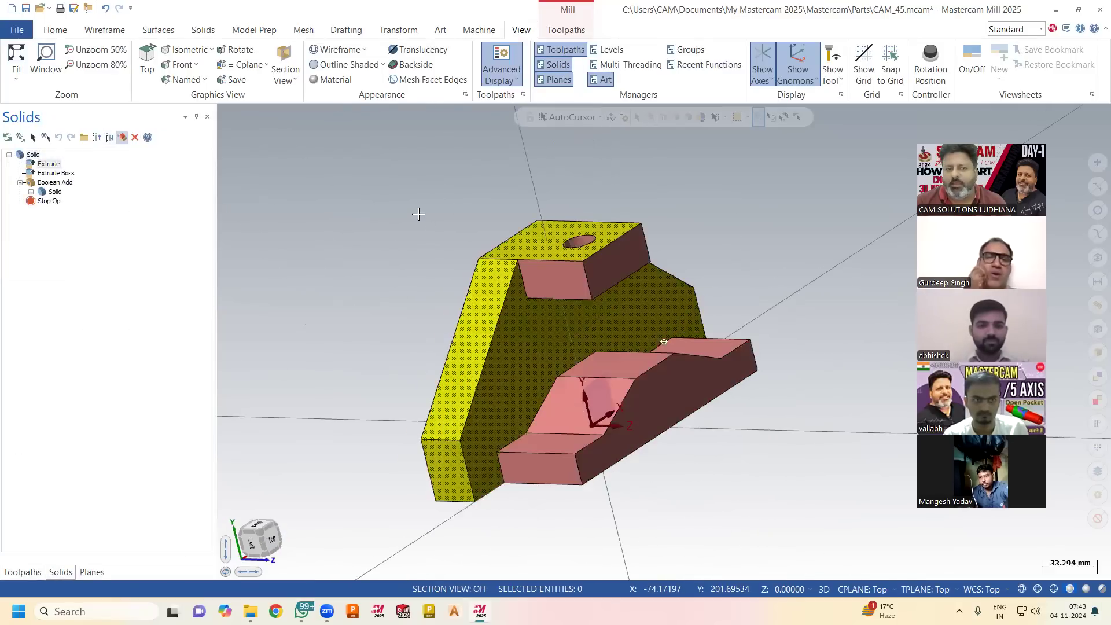
{"action": "double_click", "coordinate": [48, 165]}
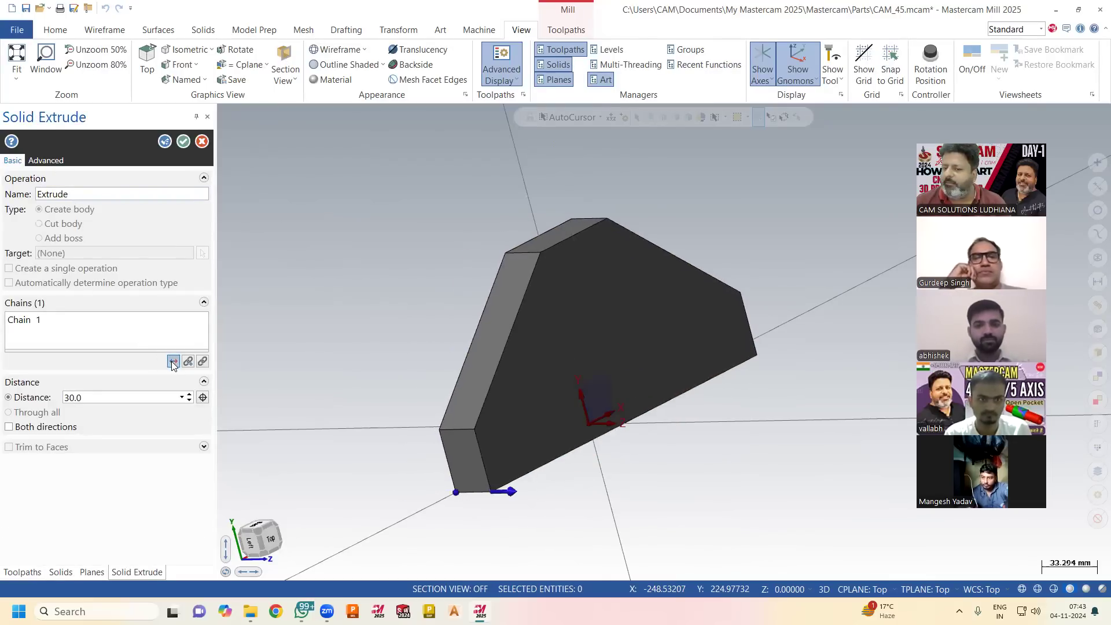
{"action": "left_click", "coordinate": [184, 141]}
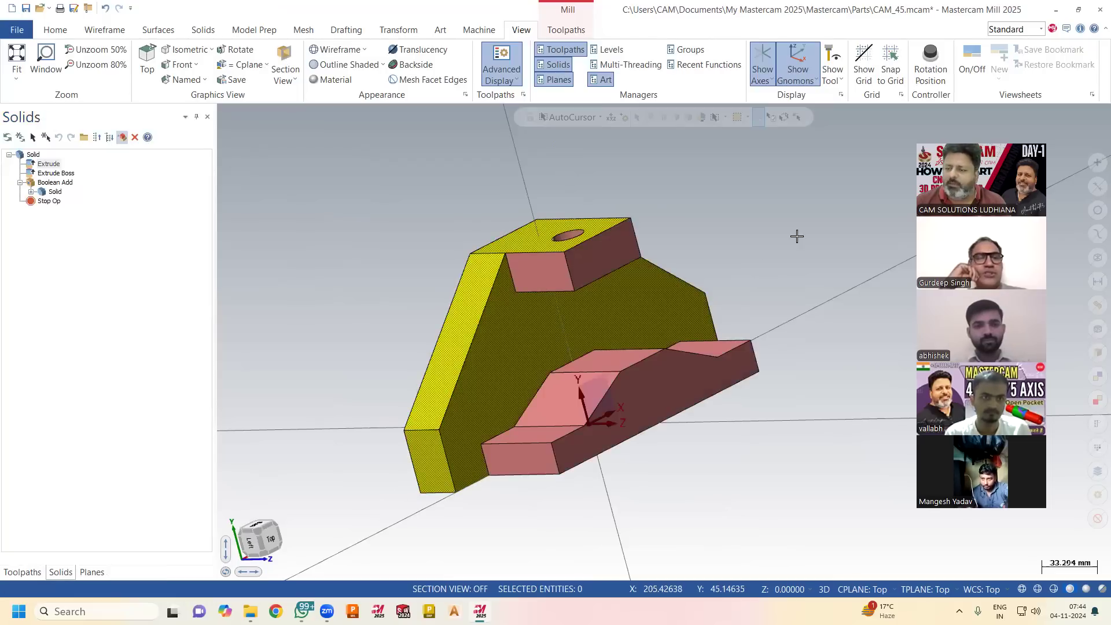
Display the part from the top as defined by the Top WCS.
{"action": "right_click", "coordinate": [797, 236]}
{"action": "left_click", "coordinate": [979, 594]}
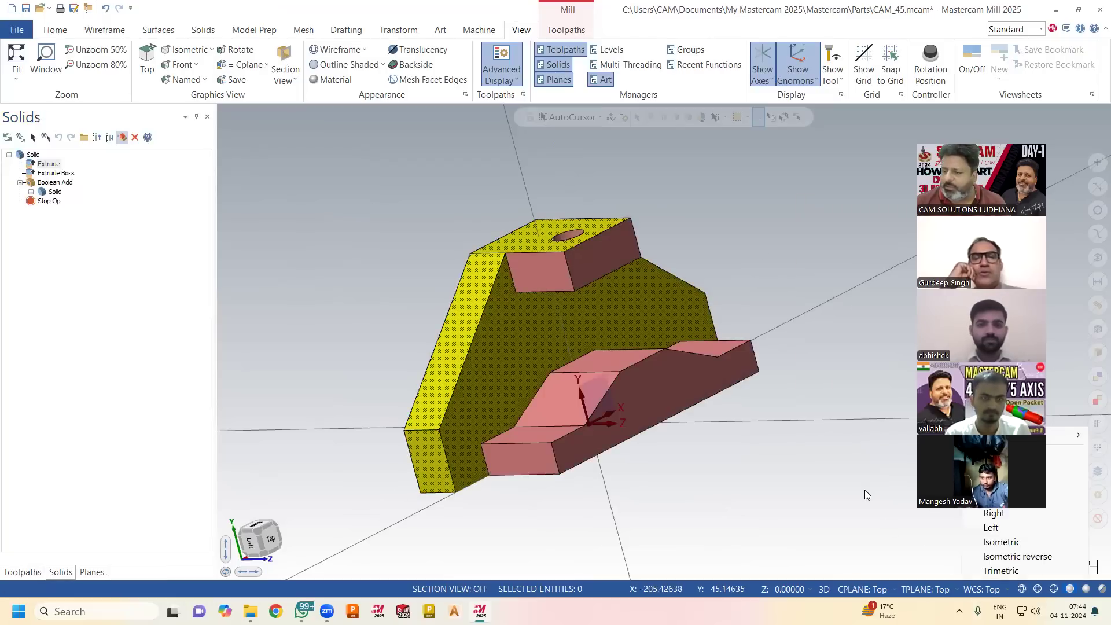
{"action": "right_click", "coordinate": [791, 272]}
{"action": "left_click", "coordinate": [828, 343]}
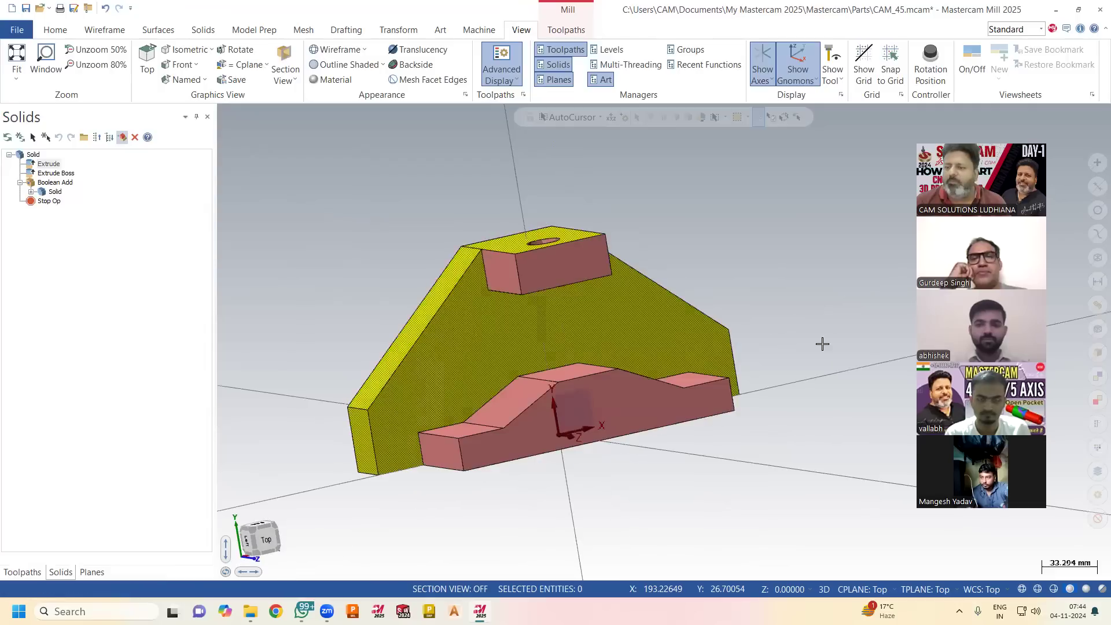
{"action": "right_click", "coordinate": [711, 214]}
{"action": "left_click", "coordinate": [752, 221]}
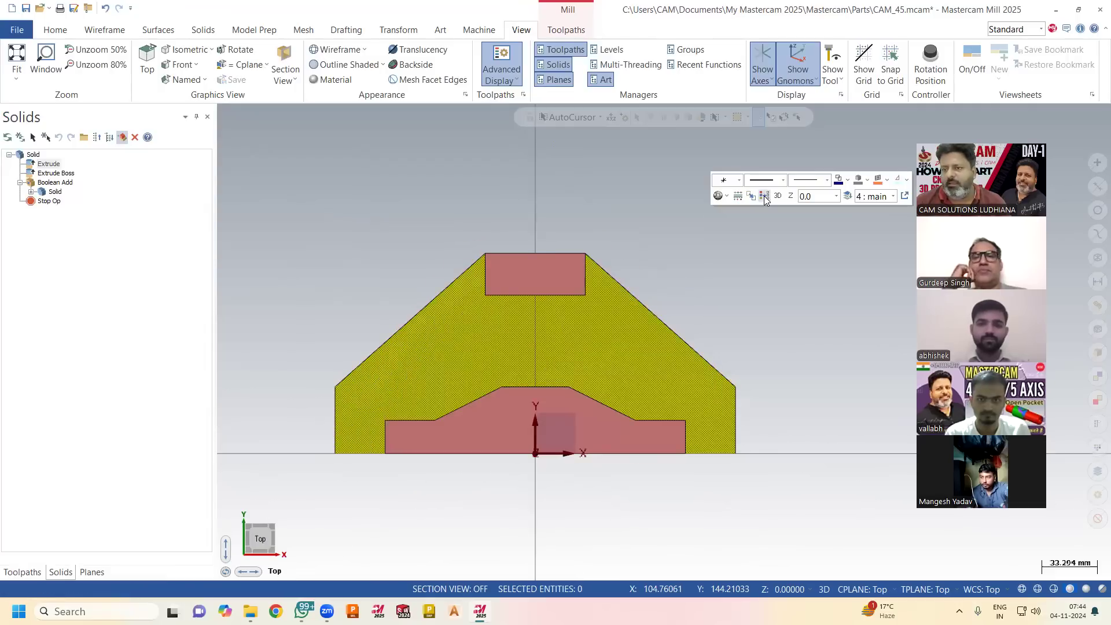
Set the WCS to Front, toggle the gnomons and view the part at an angle.
{"action": "left_click", "coordinate": [988, 593]}
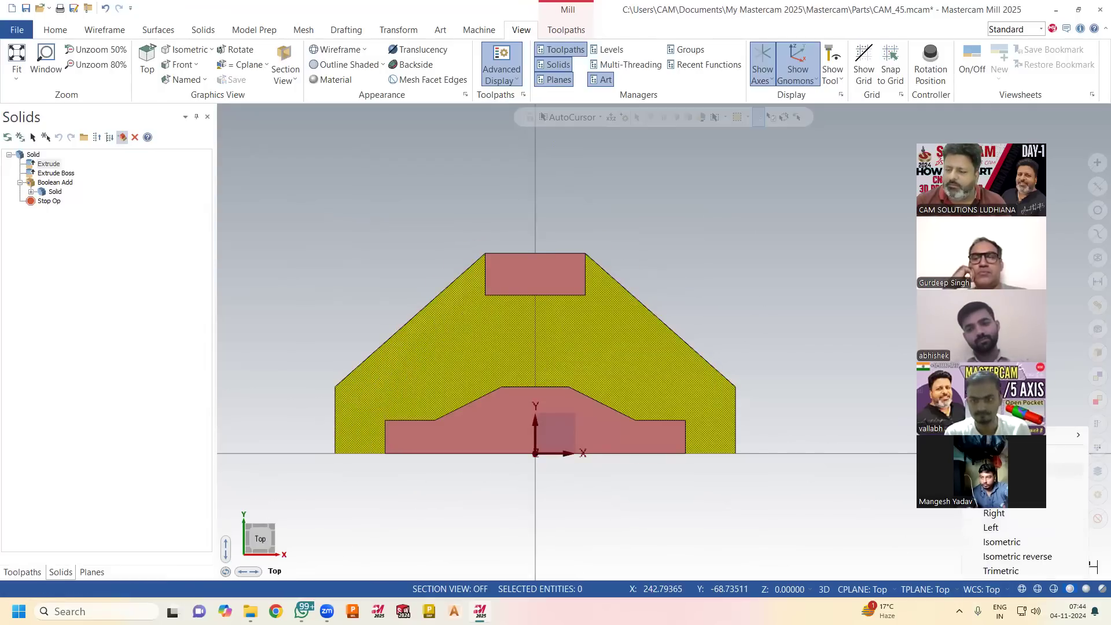
{"action": "left_click", "coordinate": [797, 58]}
{"action": "left_click", "coordinate": [797, 58]}
{"action": "middle_click_drag", "start_coordinate": [741, 258], "coordinate": [712, 278]}
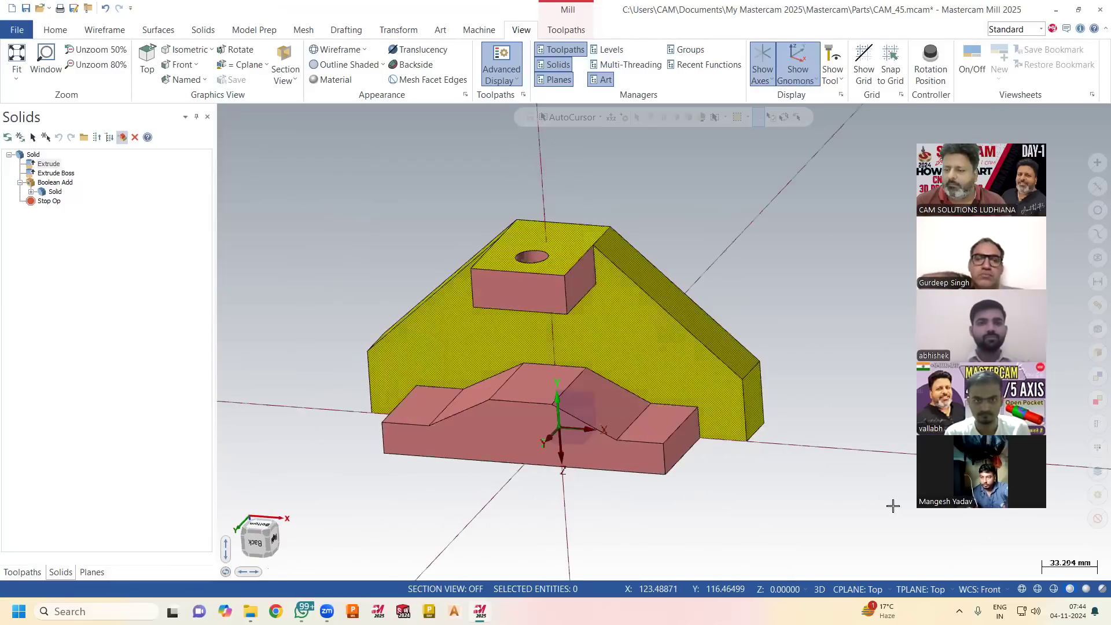
Set the construction plane and the tool plane to Front, and check the gnomon on the part.
{"action": "left_click", "coordinate": [858, 590]}
{"action": "left_click", "coordinate": [868, 472]}
{"action": "left_click", "coordinate": [927, 588]}
{"action": "left_click", "coordinate": [831, 529]}
{"action": "left_click", "coordinate": [799, 56]}
{"action": "left_click", "coordinate": [800, 56]}
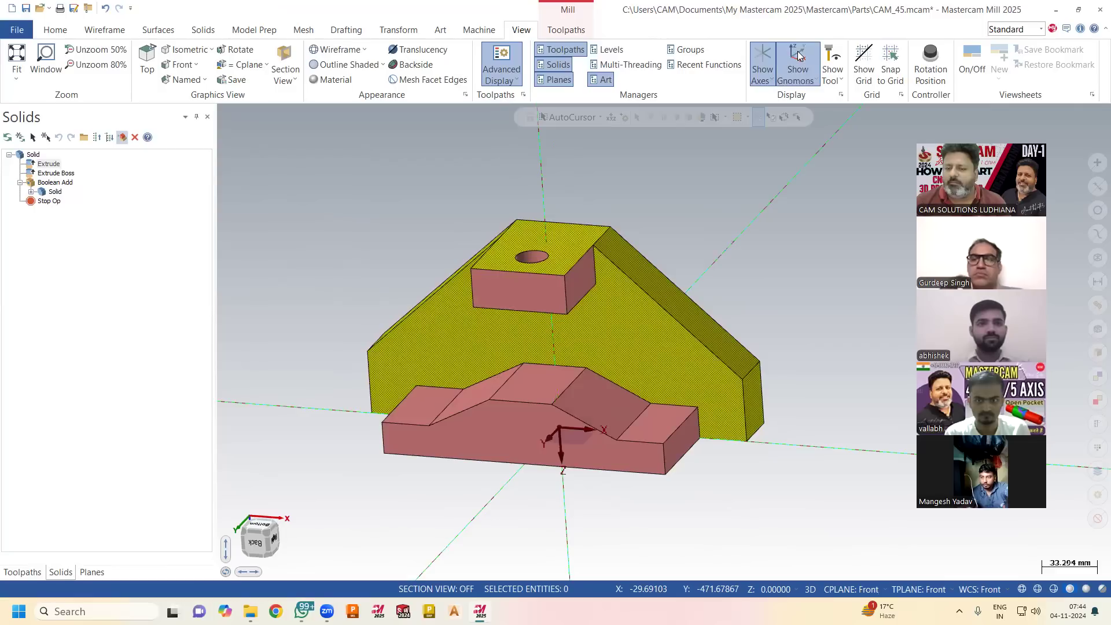
{"action": "middle_click_drag", "start_coordinate": [747, 201], "coordinate": [755, 206]}
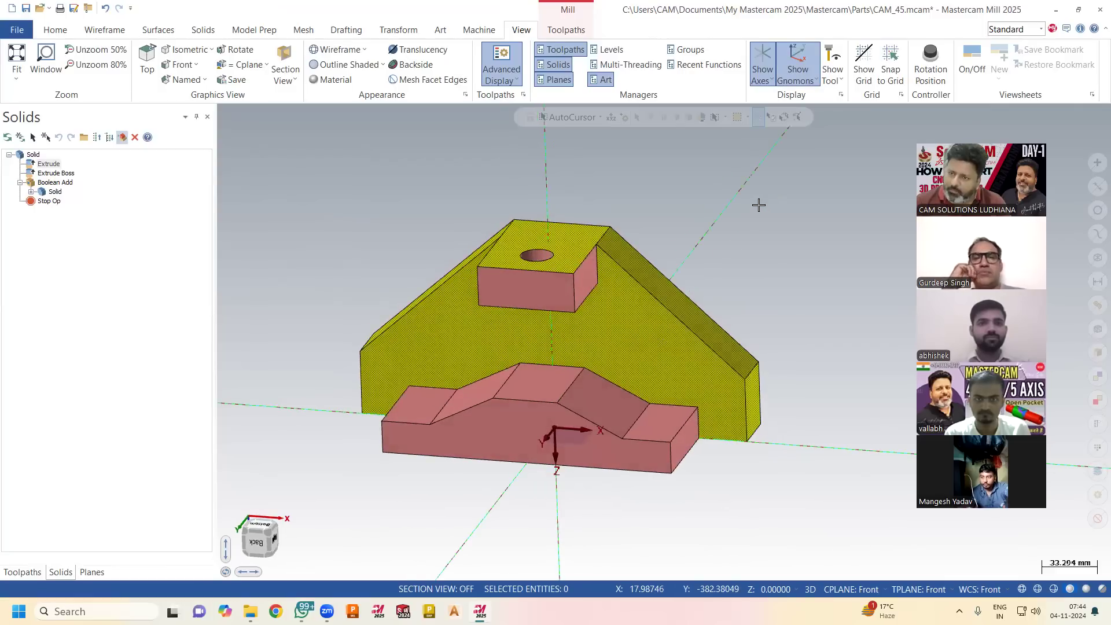
Compare the part's top, front and right views under the Front WCS.
{"action": "right_click", "coordinate": [757, 205]}
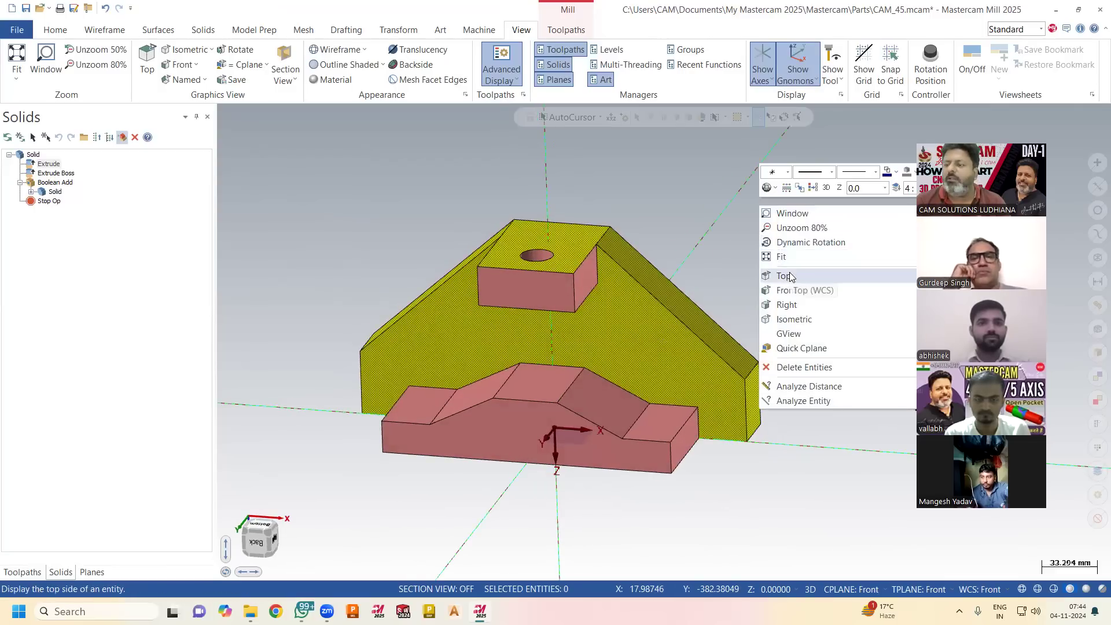
{"action": "left_click", "coordinate": [790, 275]}
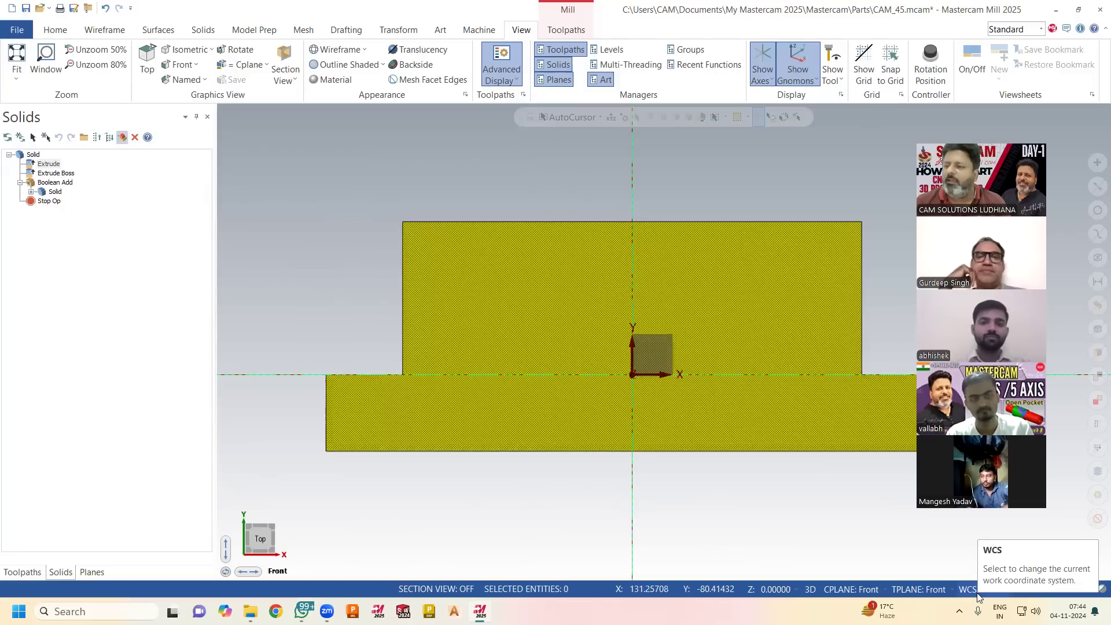
{"action": "right_click", "coordinate": [692, 493]}
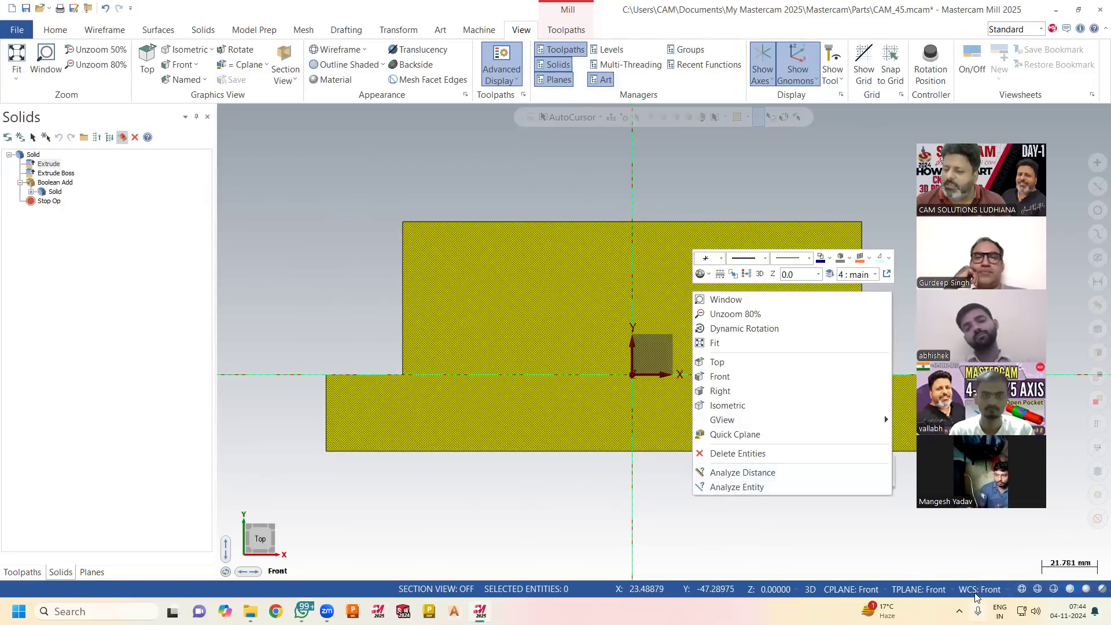
{"action": "left_click", "coordinate": [773, 376]}
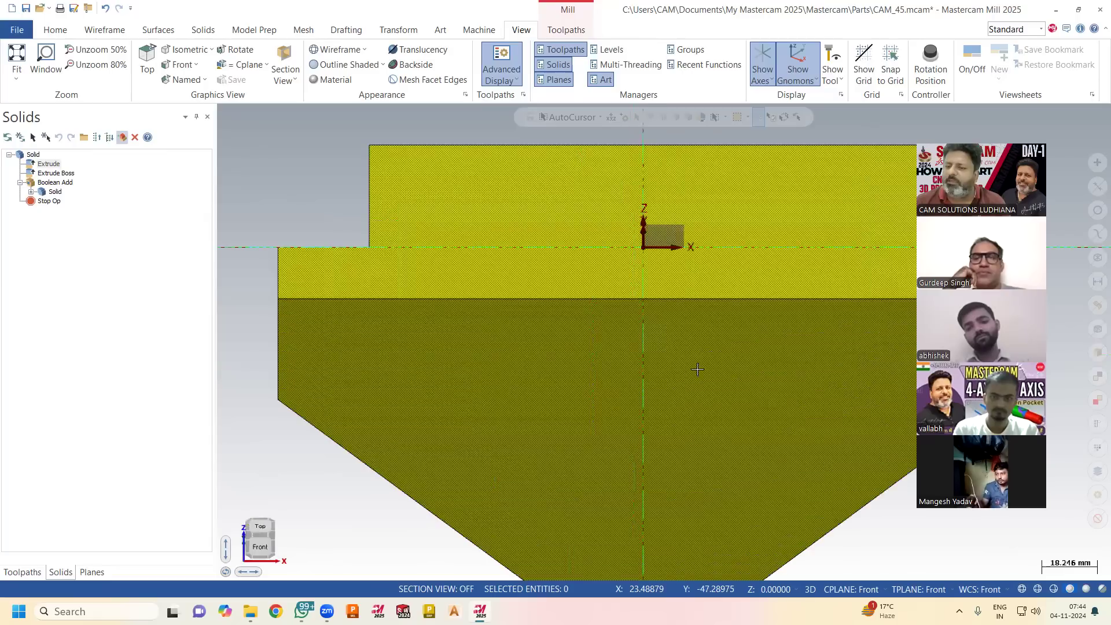
{"action": "right_click", "coordinate": [675, 373]}
{"action": "left_click", "coordinate": [700, 468]}
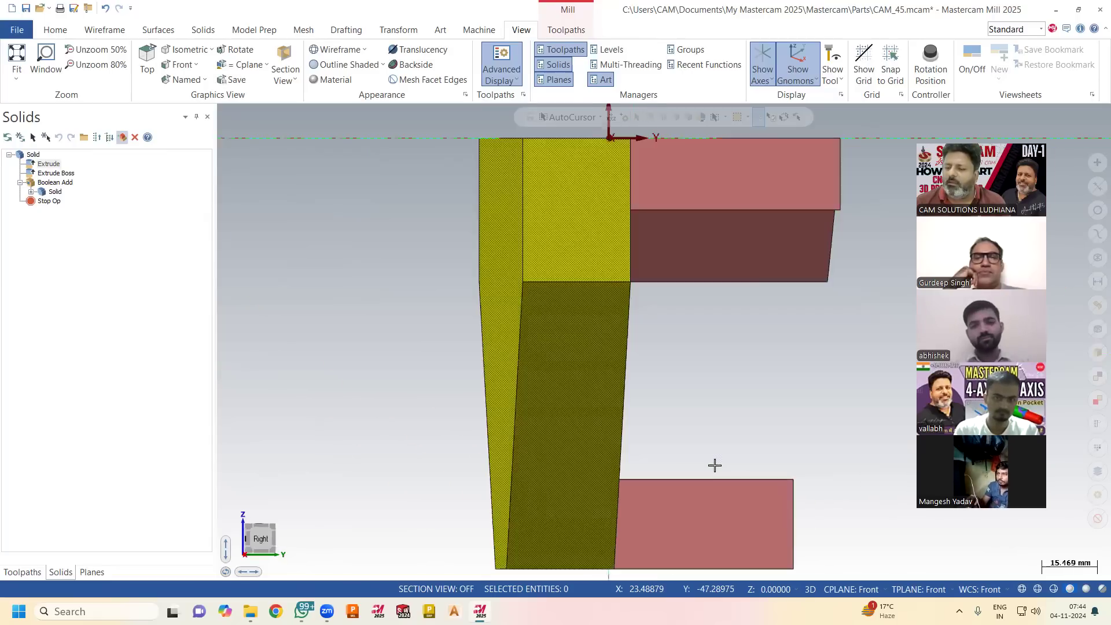
{"action": "right_click", "coordinate": [791, 400]}
{"action": "left_click", "coordinate": [819, 269]}
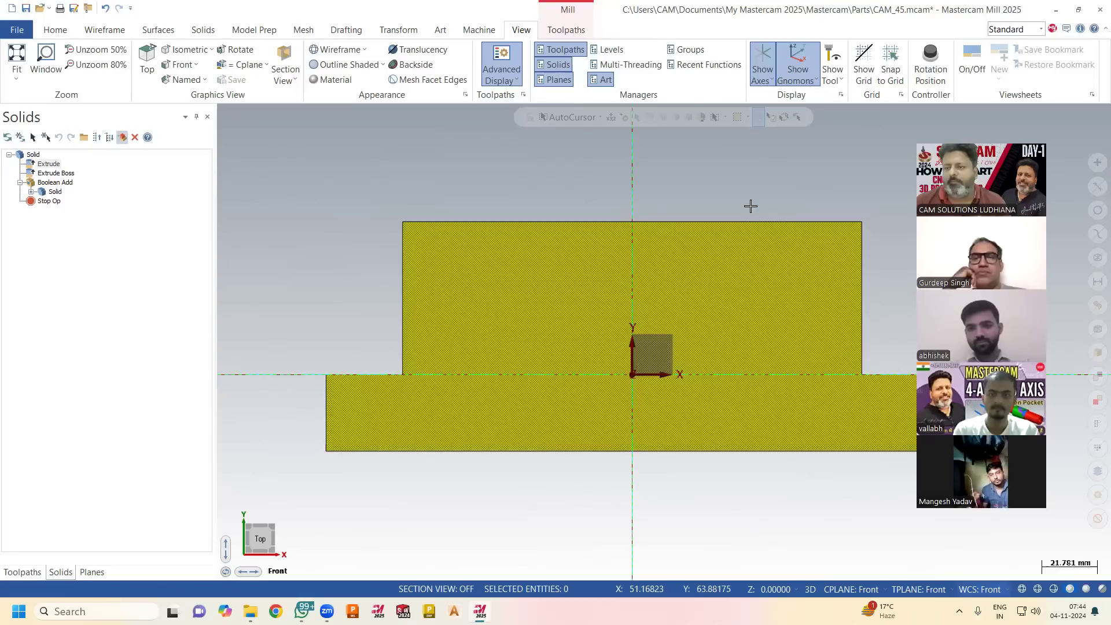
{"action": "right_click", "coordinate": [751, 168]}
{"action": "left_click", "coordinate": [784, 292]}
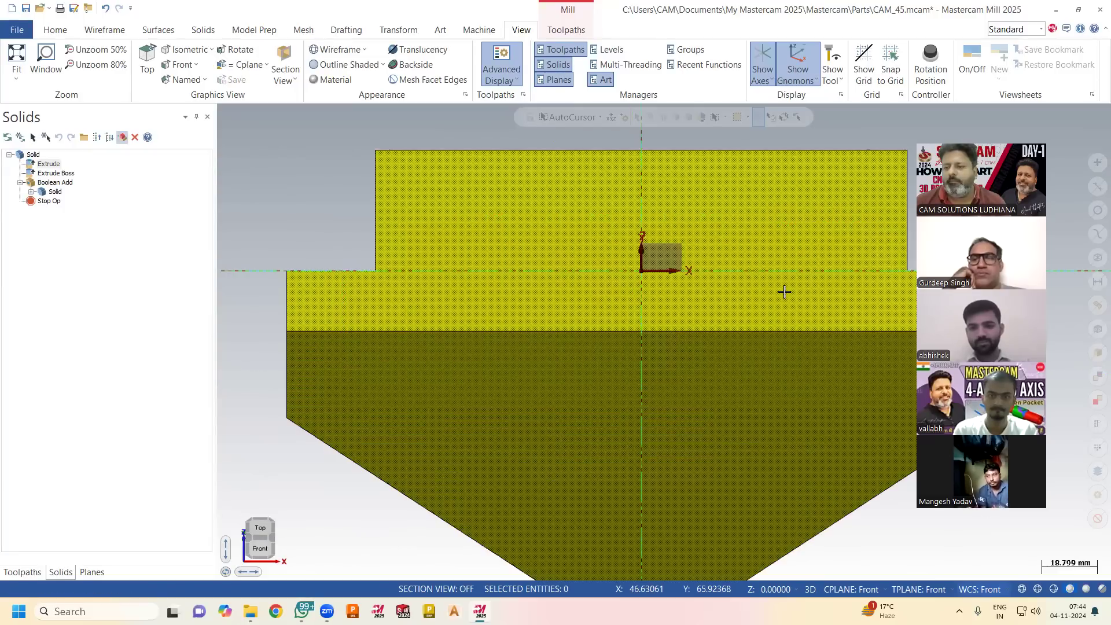
{"action": "right_click", "coordinate": [784, 291]}
{"action": "mouse_move", "coordinate": [825, 422]}
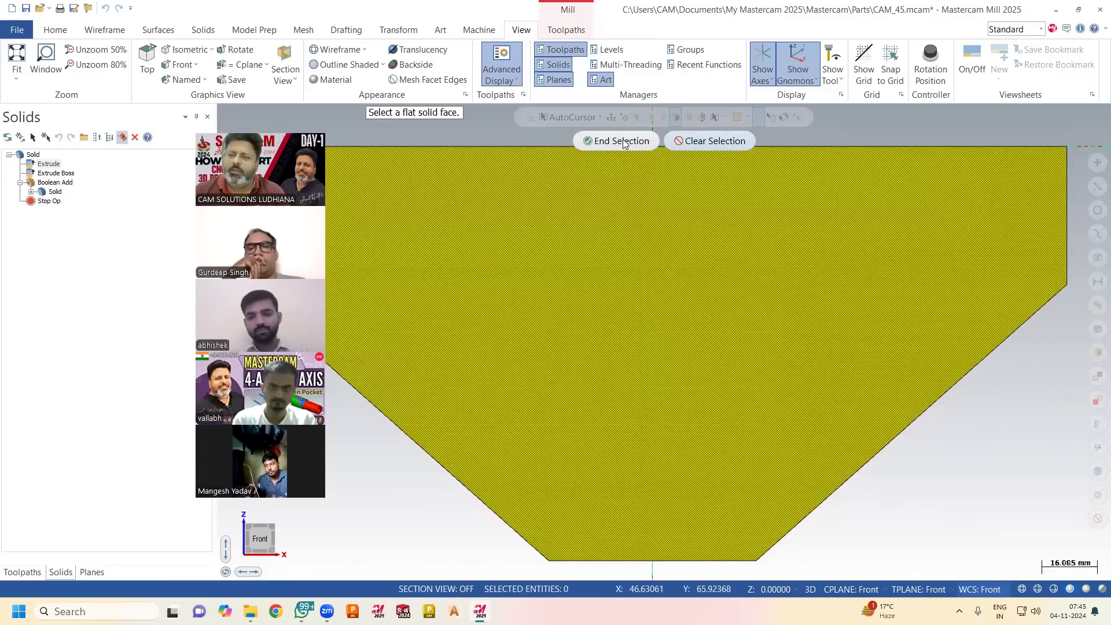
{"action": "left_click", "coordinate": [623, 141]}
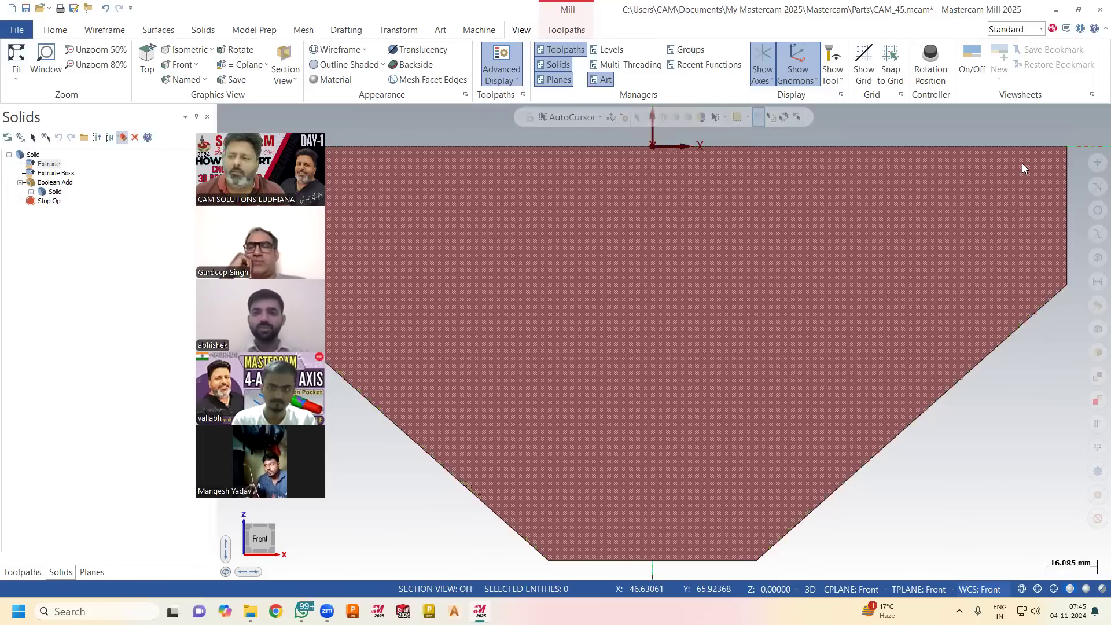
Examine the raised block and the axis directions under the Front planes from a closer angled view.
{"action": "middle_click_drag", "start_coordinate": [551, 307], "coordinate": [614, 278]}
{"action": "right_click", "coordinate": [673, 171]}
{"action": "key", "text": "Escape"}
{"action": "scroll", "coordinate": [700, 179], "scroll_direction": "up", "scroll_amount": 3}
{"action": "scroll", "coordinate": [224, 211], "scroll_direction": "up", "scroll_amount": 1}
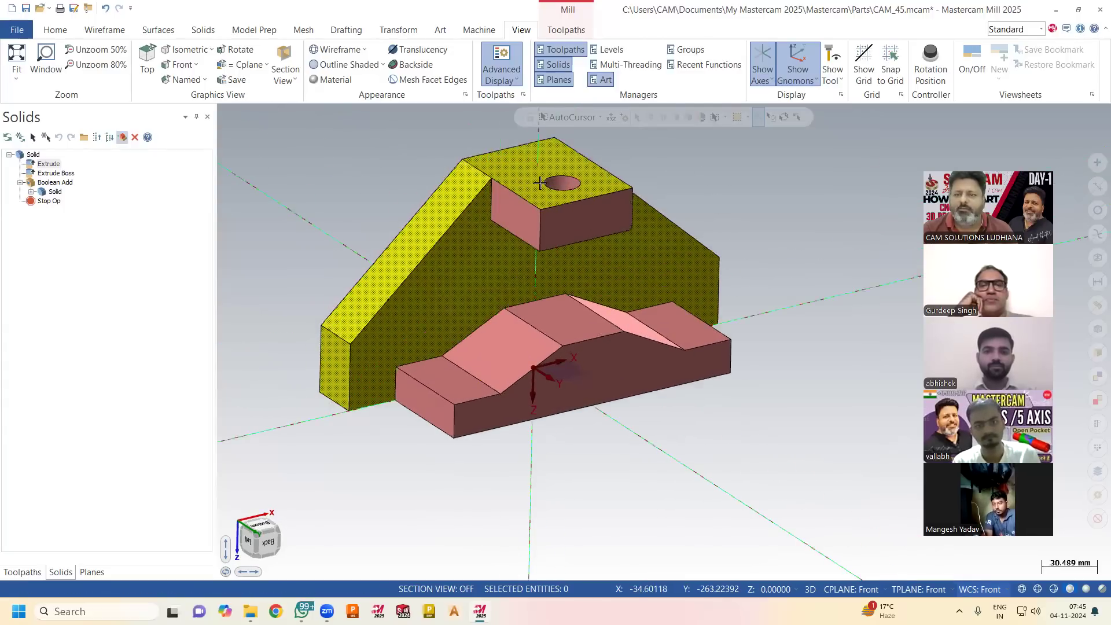
{"action": "scroll", "coordinate": [540, 183], "scroll_direction": "up", "scroll_amount": 1}
{"action": "scroll", "coordinate": [795, 171], "scroll_direction": "up", "scroll_amount": 1}
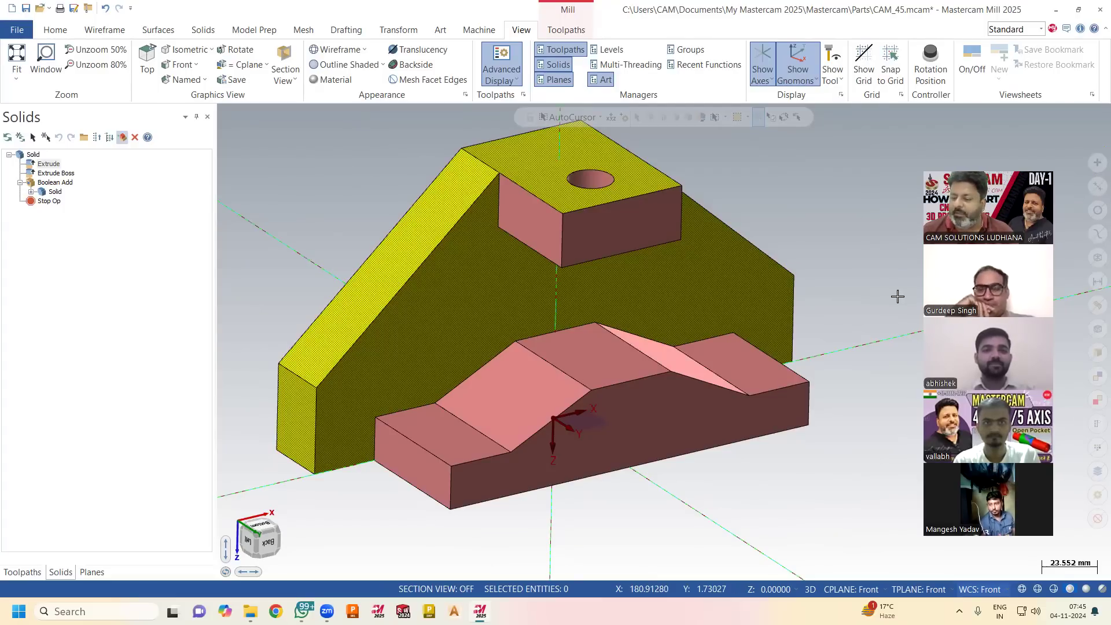
Set the WCS, construction plane and tool plane to Top, and display the toolpath operations list.
{"action": "left_click", "coordinate": [984, 589]}
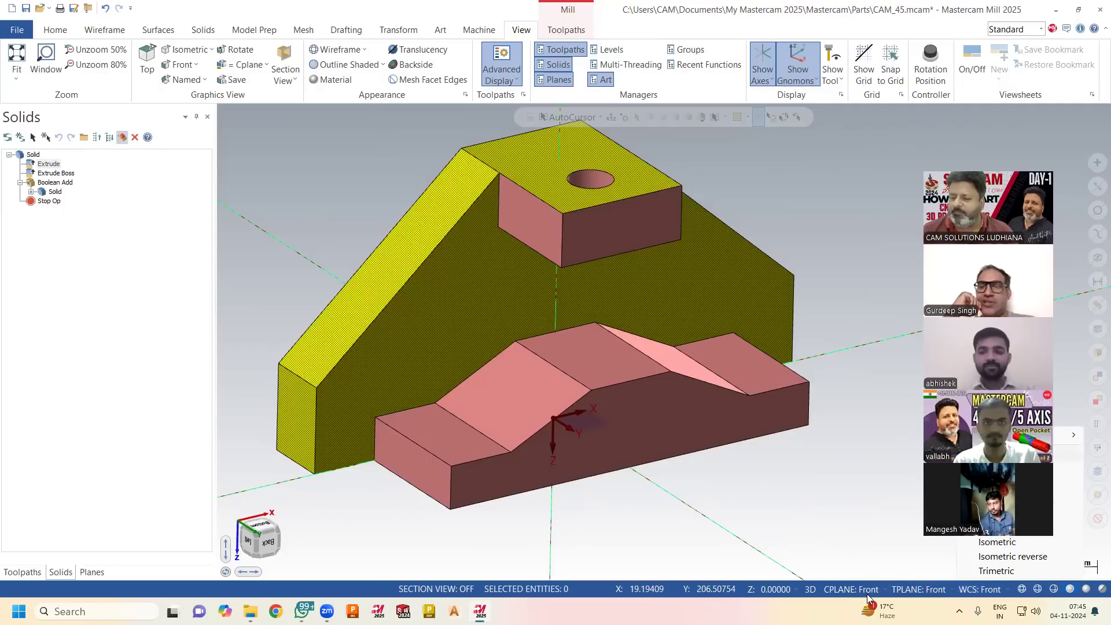
{"action": "left_click", "coordinate": [853, 461]}
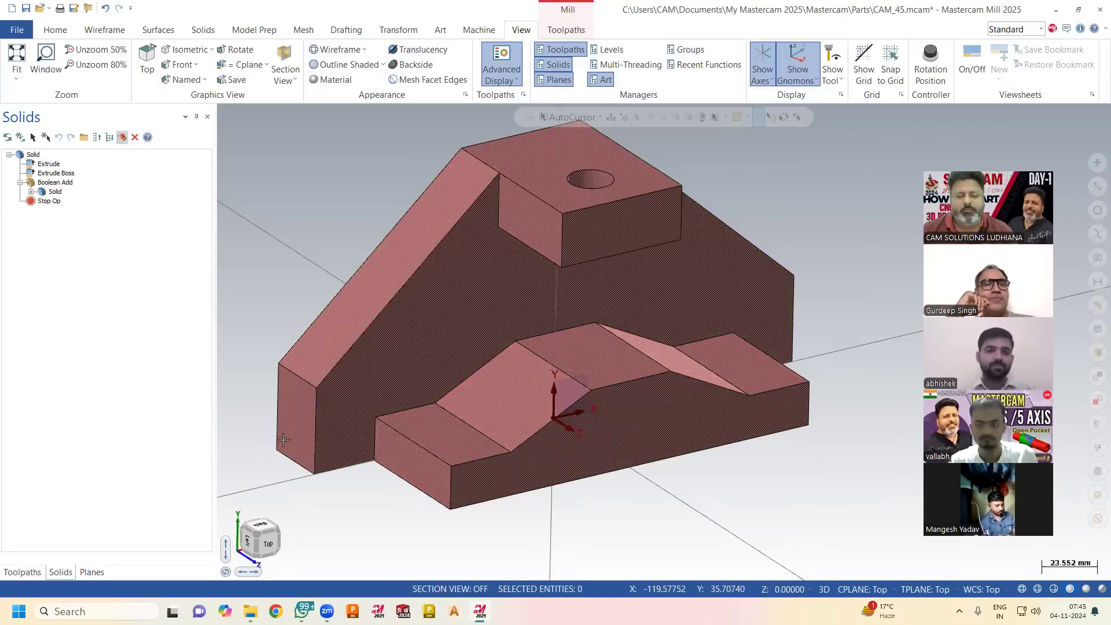
{"action": "left_click", "coordinate": [22, 572]}
{"action": "scroll", "coordinate": [600, 400], "scroll_direction": "down", "scroll_amount": 1}
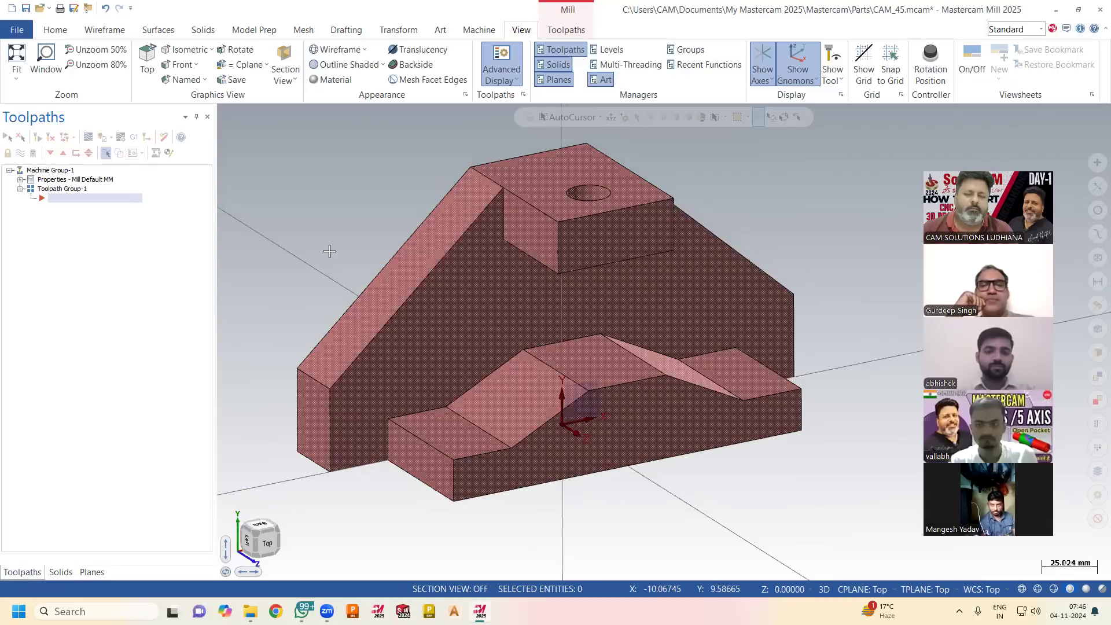
{"action": "scroll", "coordinate": [330, 251], "scroll_direction": "down", "scroll_amount": 2}
In the planes list, widen the G column and view the part from Front, Right, Left and Top in turn.
{"action": "left_click", "coordinate": [91, 571]}
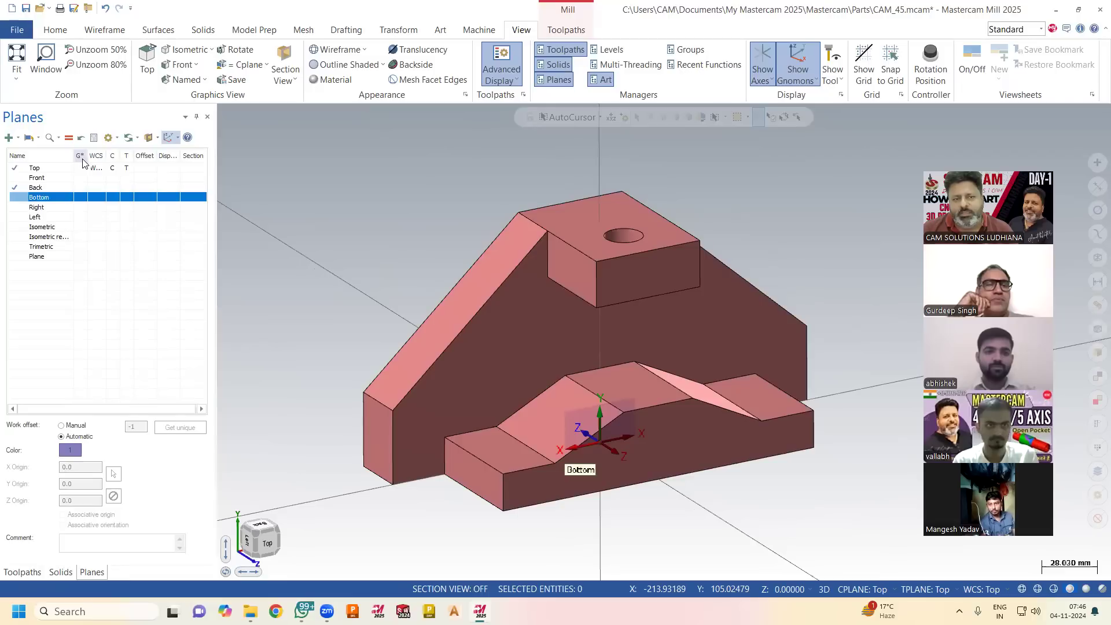
{"action": "mouse_move", "coordinate": [87, 156]}
{"action": "left_mouse_down"}
{"action": "mouse_move", "coordinate": [97, 158]}
{"action": "mouse_move", "coordinate": [87, 159]}
{"action": "left_mouse_up"}
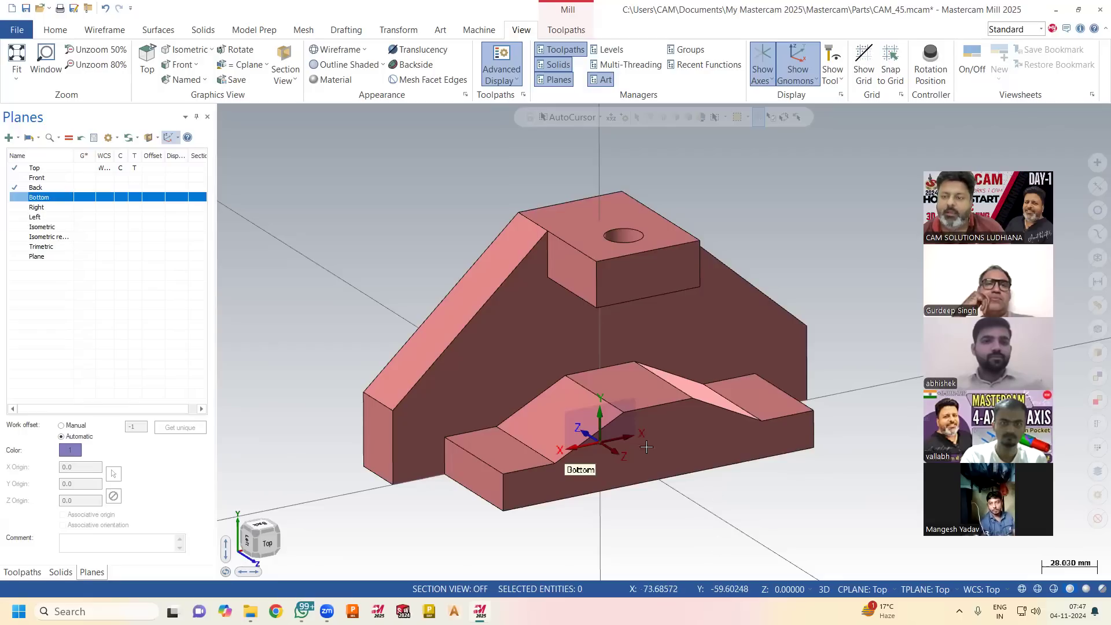
{"action": "left_click", "coordinate": [85, 179]}
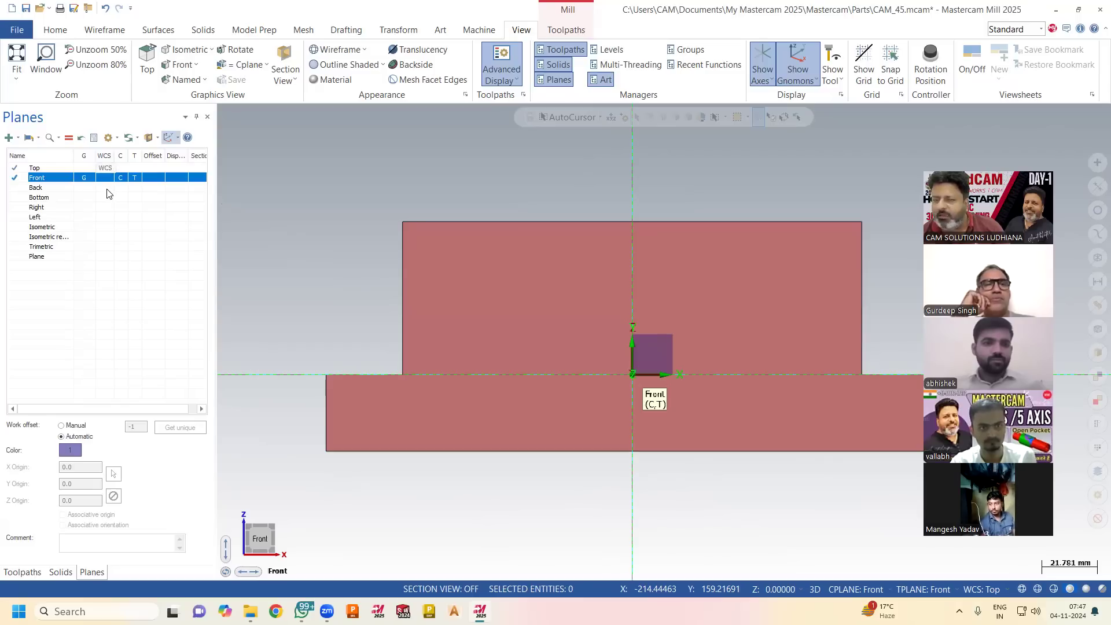
{"action": "left_click", "coordinate": [88, 208]}
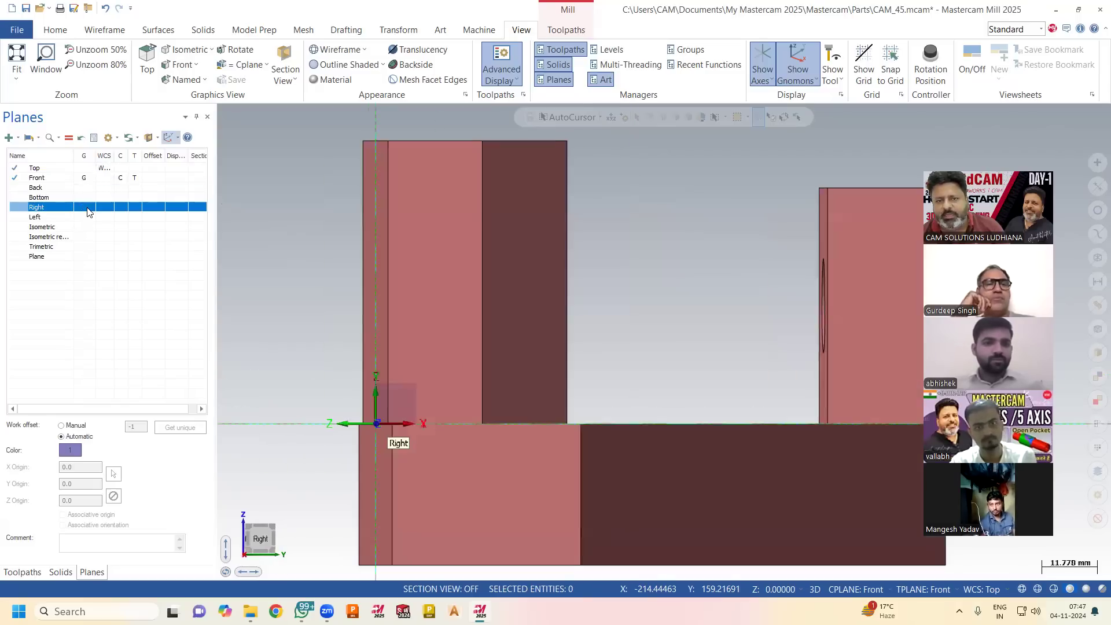
{"action": "left_click", "coordinate": [90, 217]}
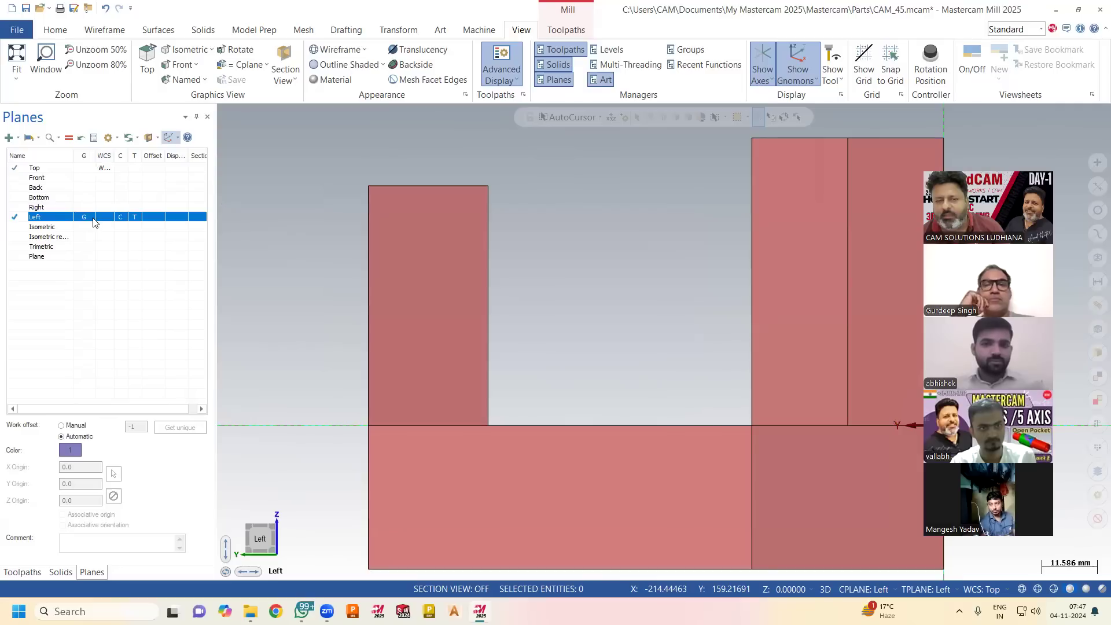
{"action": "right_click", "coordinate": [256, 184]}
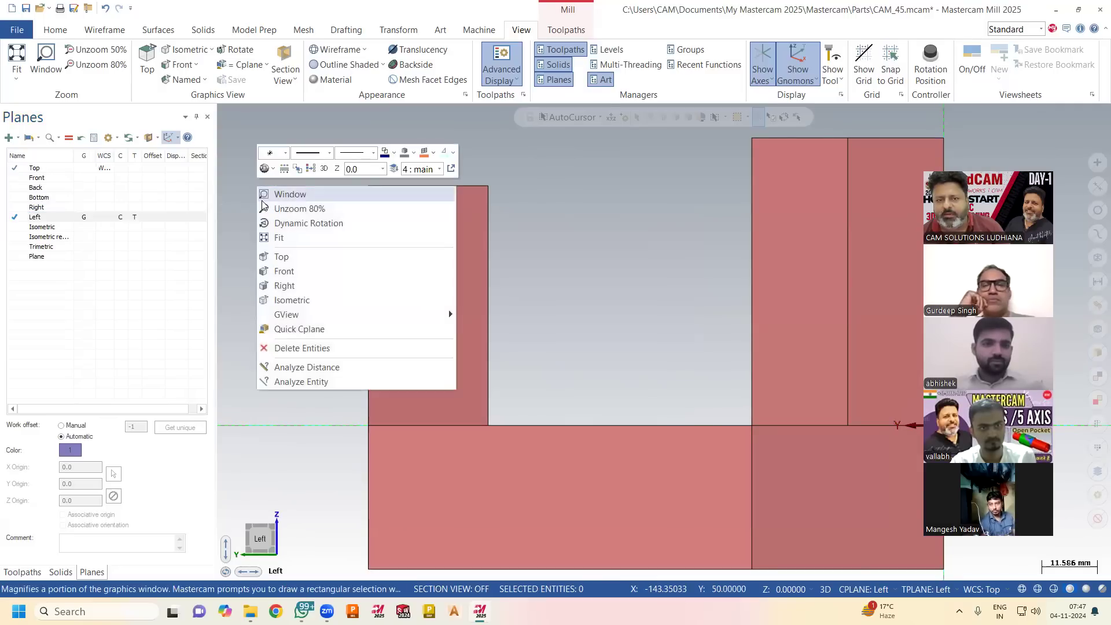
{"action": "left_click", "coordinate": [278, 256]}
View the part from the Bottom, Right, Left and Isometric reverse planes, ending on Left.
{"action": "left_click", "coordinate": [85, 197]}
{"action": "left_click", "coordinate": [86, 207]}
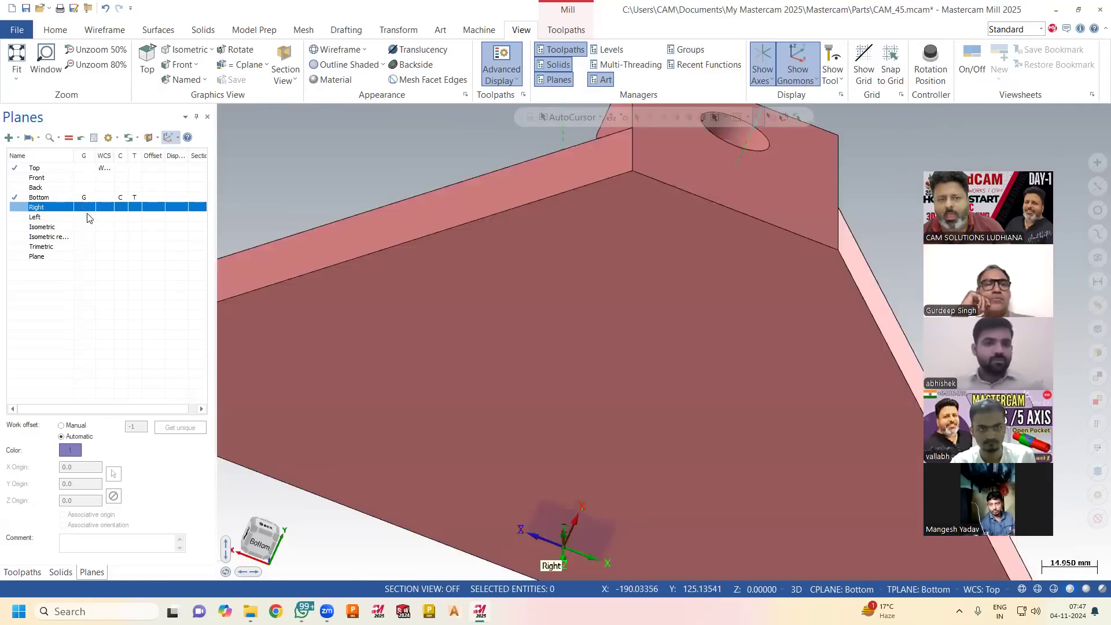
{"action": "left_click", "coordinate": [87, 216]}
{"action": "left_click", "coordinate": [88, 237]}
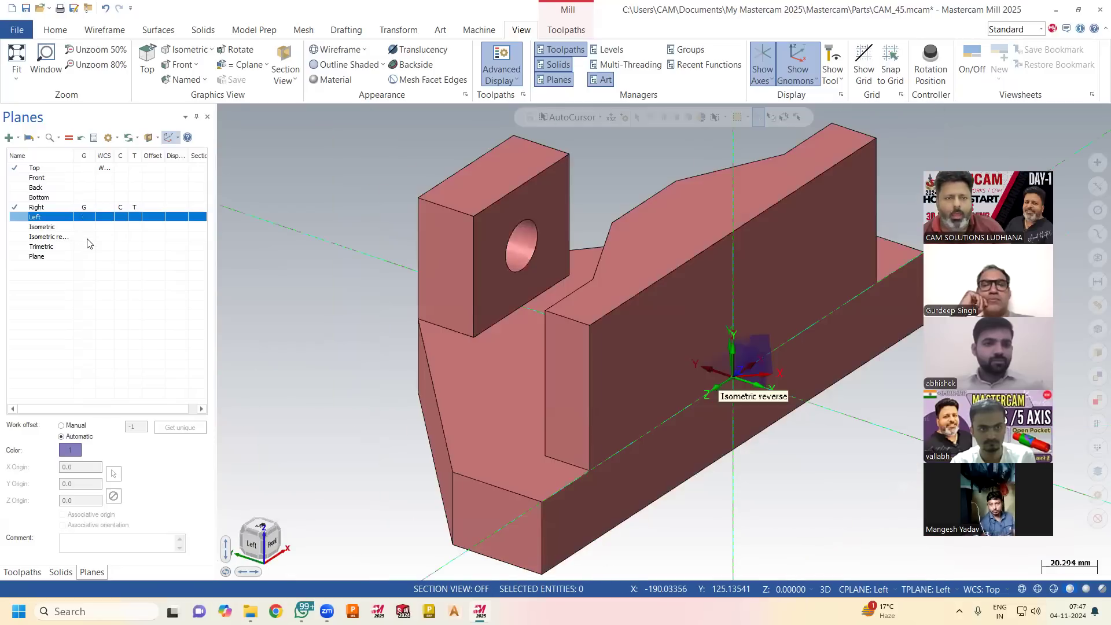
{"action": "left_click", "coordinate": [88, 217]}
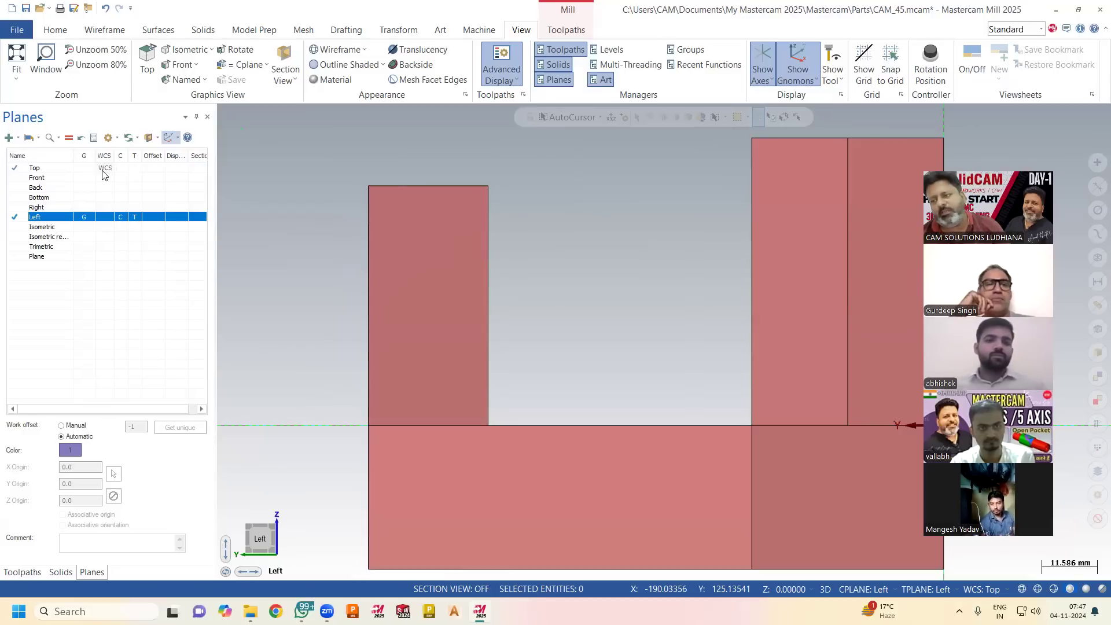
Compare the part's Right, Trimetric, Isometric reverse and Isometric graphics views.
{"action": "left_click", "coordinate": [81, 207]}
{"action": "left_click", "coordinate": [81, 207]}
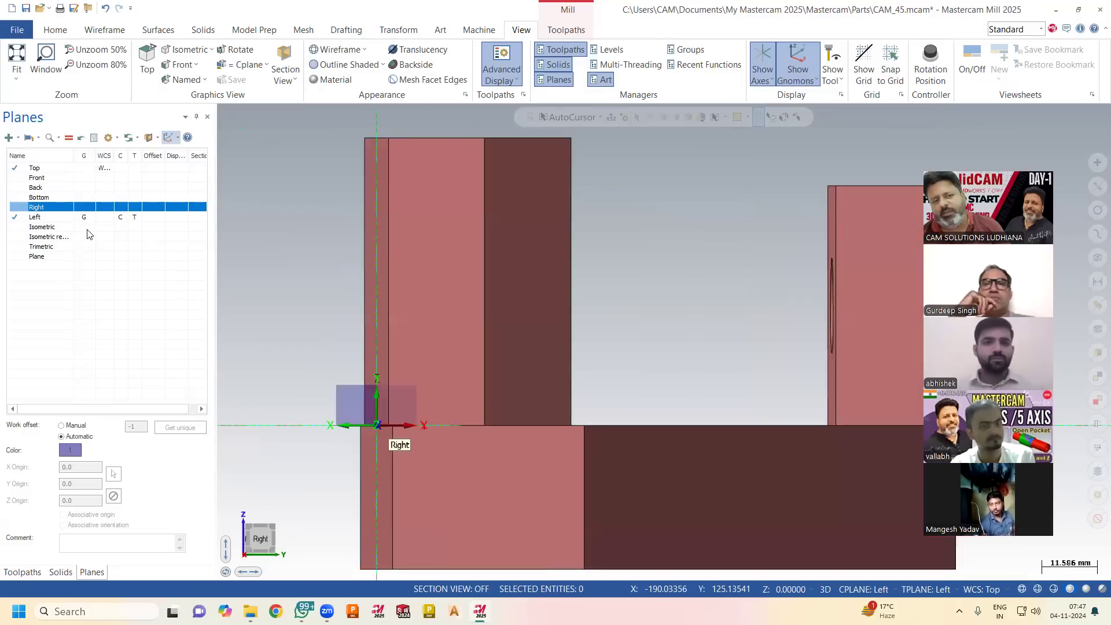
{"action": "left_click", "coordinate": [88, 248]}
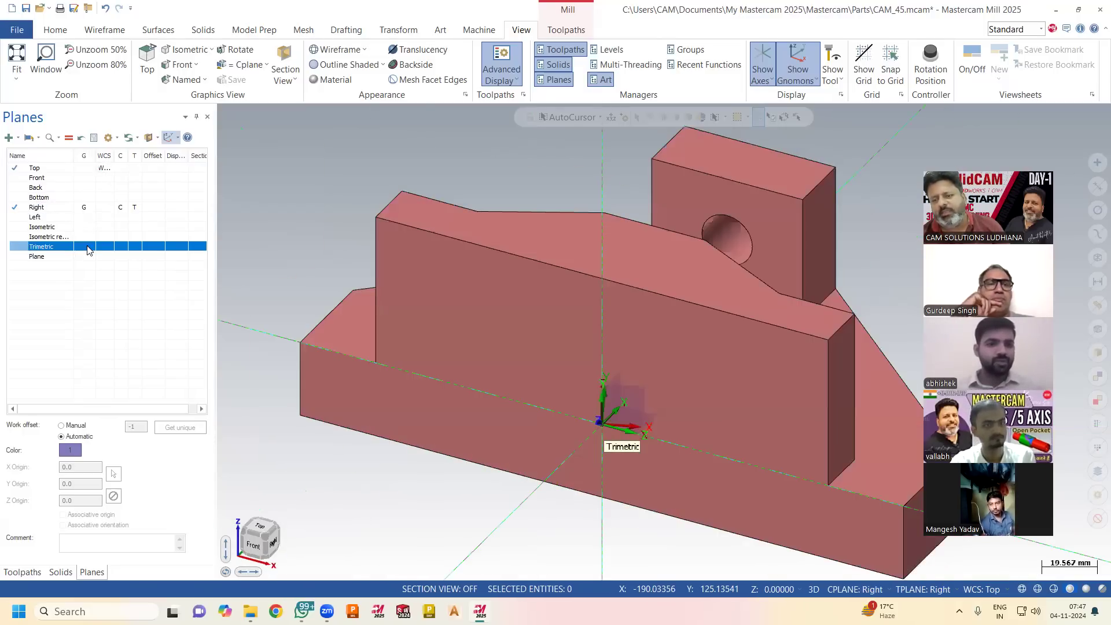
{"action": "left_click", "coordinate": [85, 247]}
{"action": "left_click", "coordinate": [83, 236]}
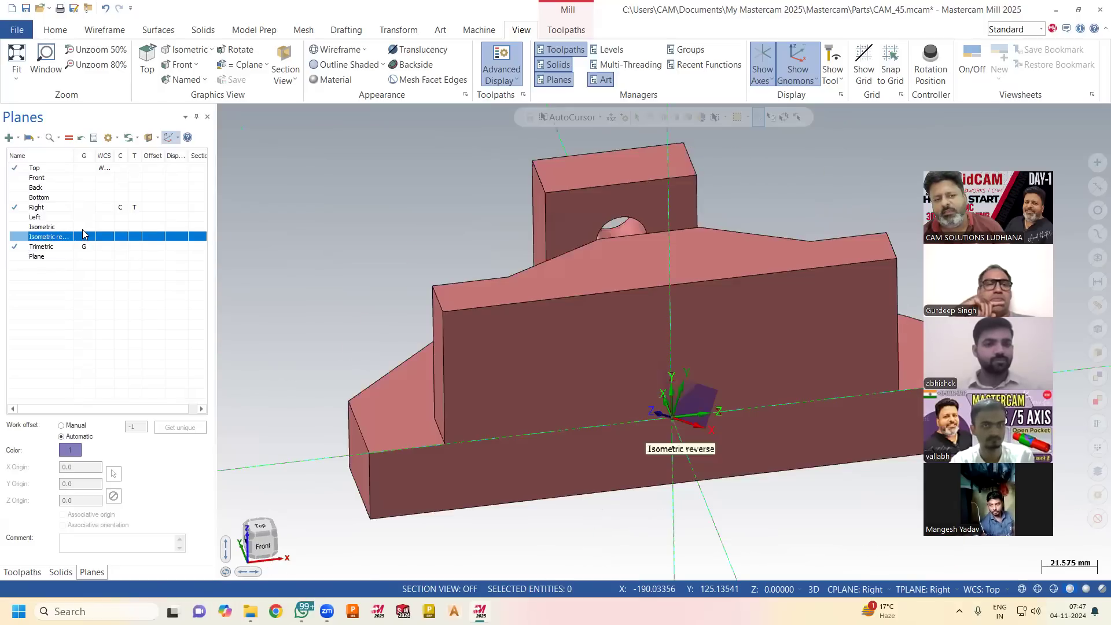
{"action": "left_click", "coordinate": [83, 227]}
{"action": "scroll", "coordinate": [347, 271], "scroll_direction": "down", "scroll_amount": 1}
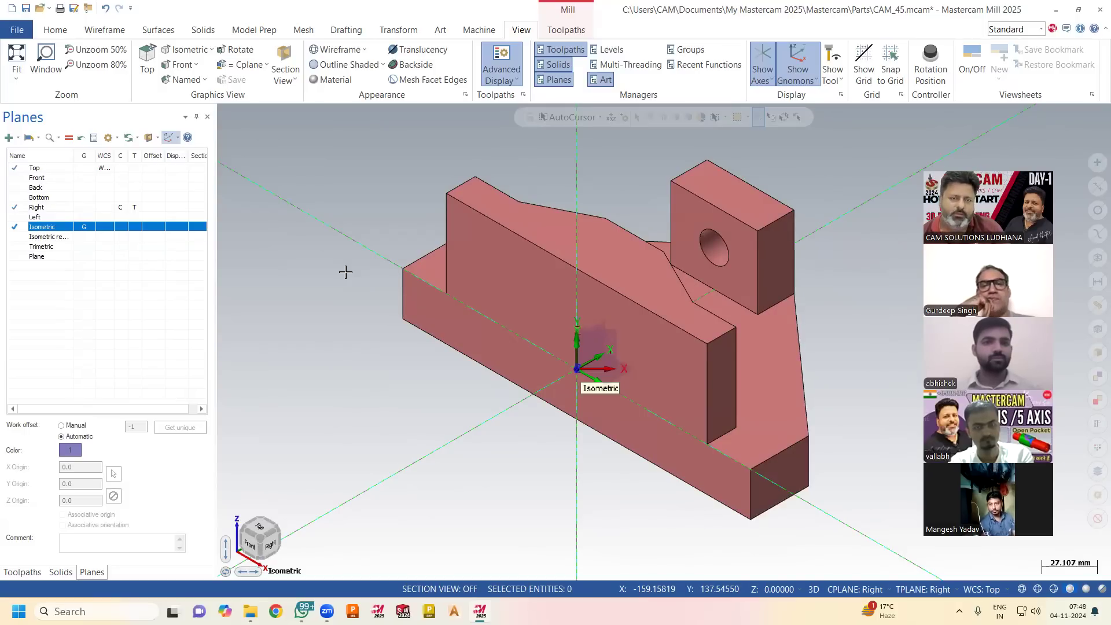
Set the graphics view, construction plane and tool plane to Top, and orbit the part to an angled view.
{"action": "left_click", "coordinate": [80, 170]}
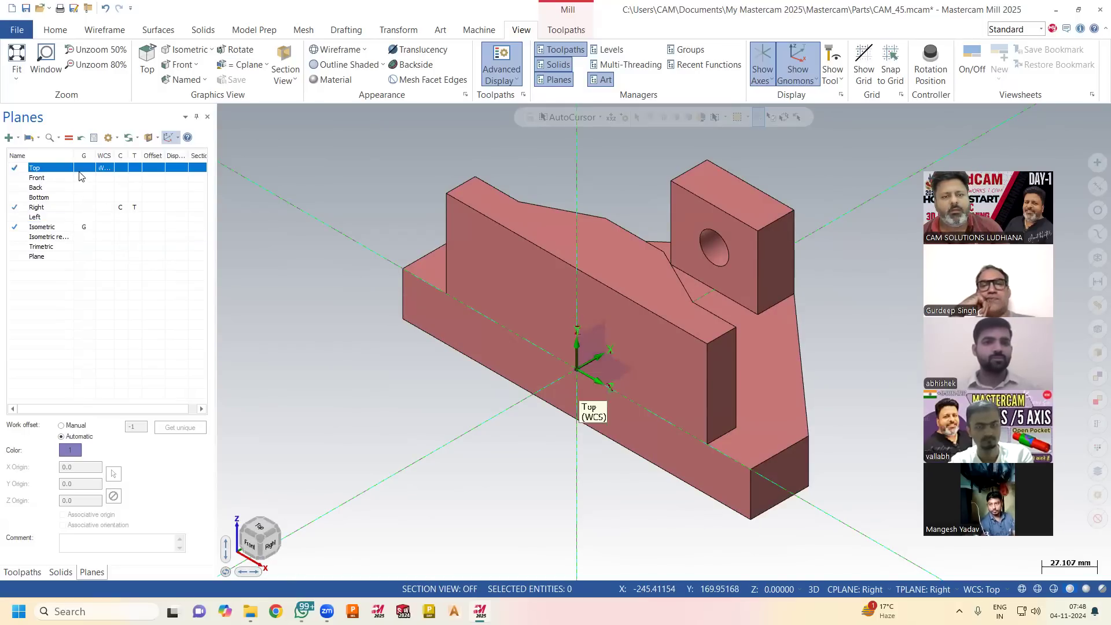
{"action": "left_click", "coordinate": [85, 167]}
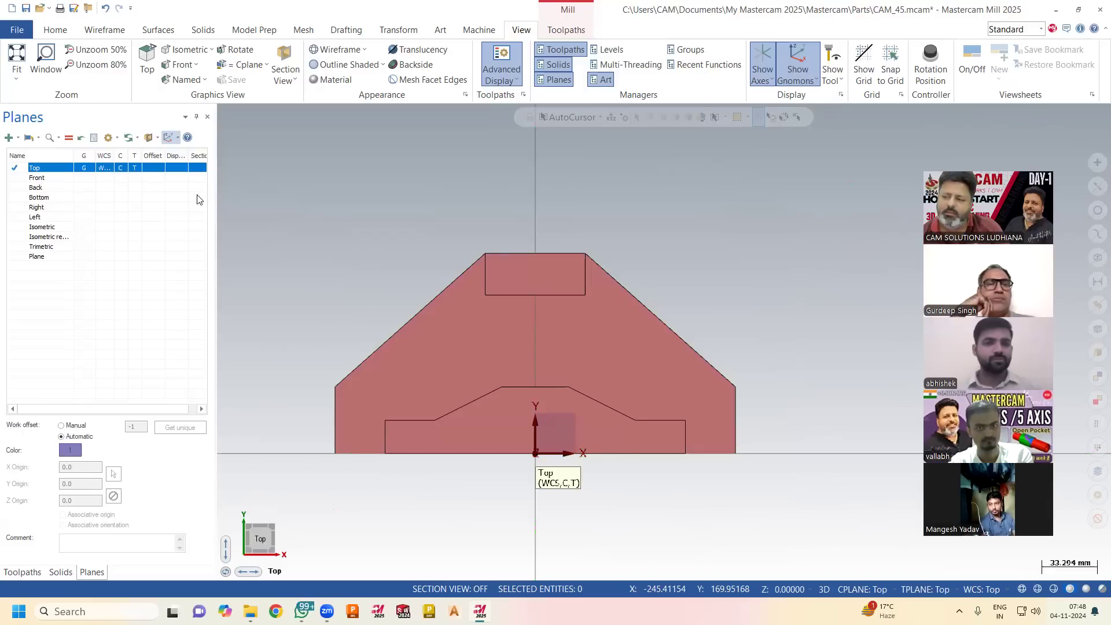
{"action": "middle_click_drag", "start_coordinate": [377, 297], "coordinate": [459, 314]}
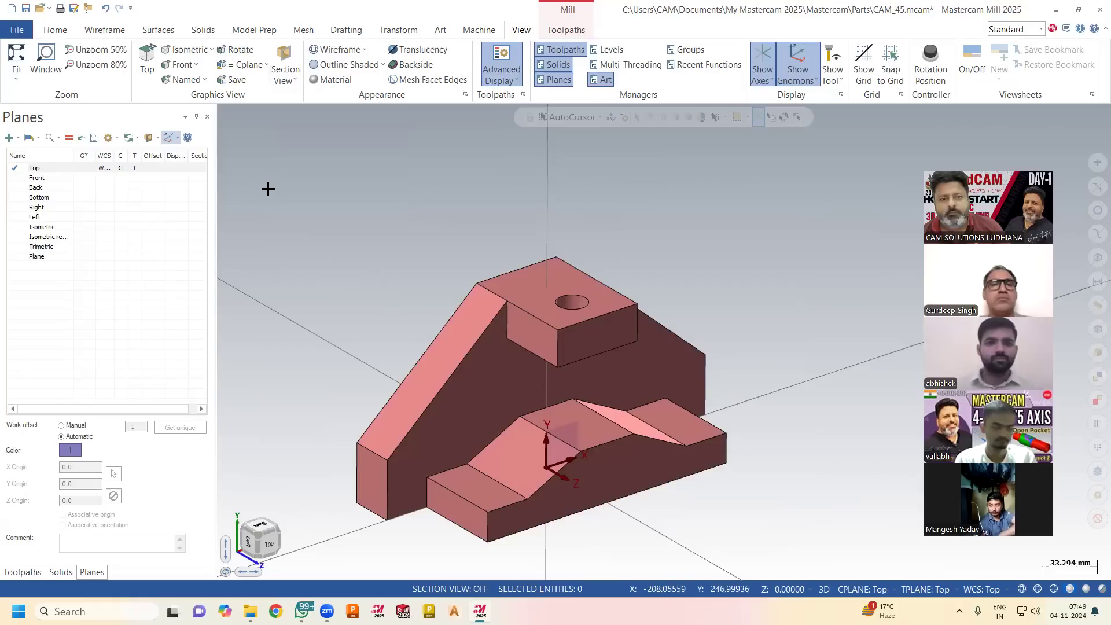
Show the custom plane's gnomon on the part and widen the planes list to reveal the whole Section column.
{"action": "left_click", "coordinate": [158, 143]}
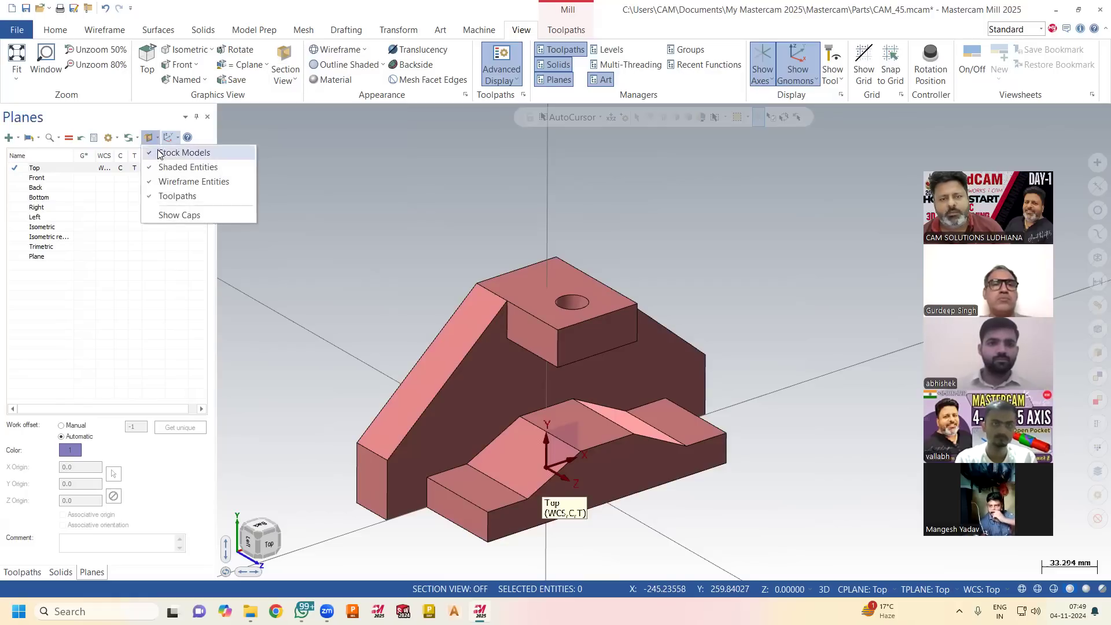
{"action": "left_click", "coordinate": [205, 220]}
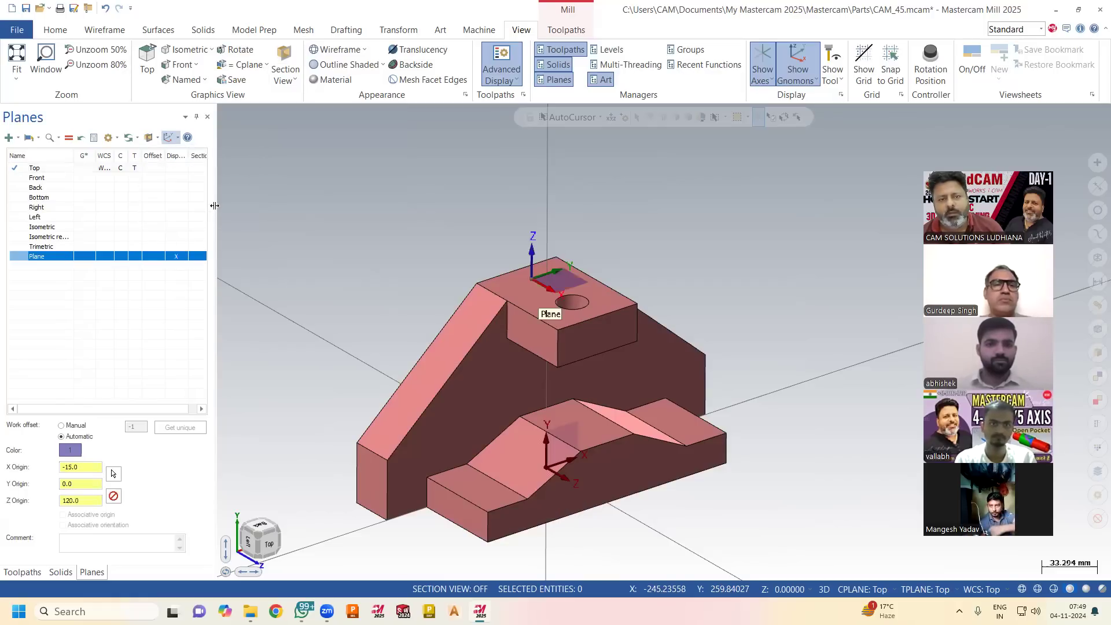
{"action": "left_click_drag", "start_coordinate": [217, 203], "coordinate": [347, 200]}
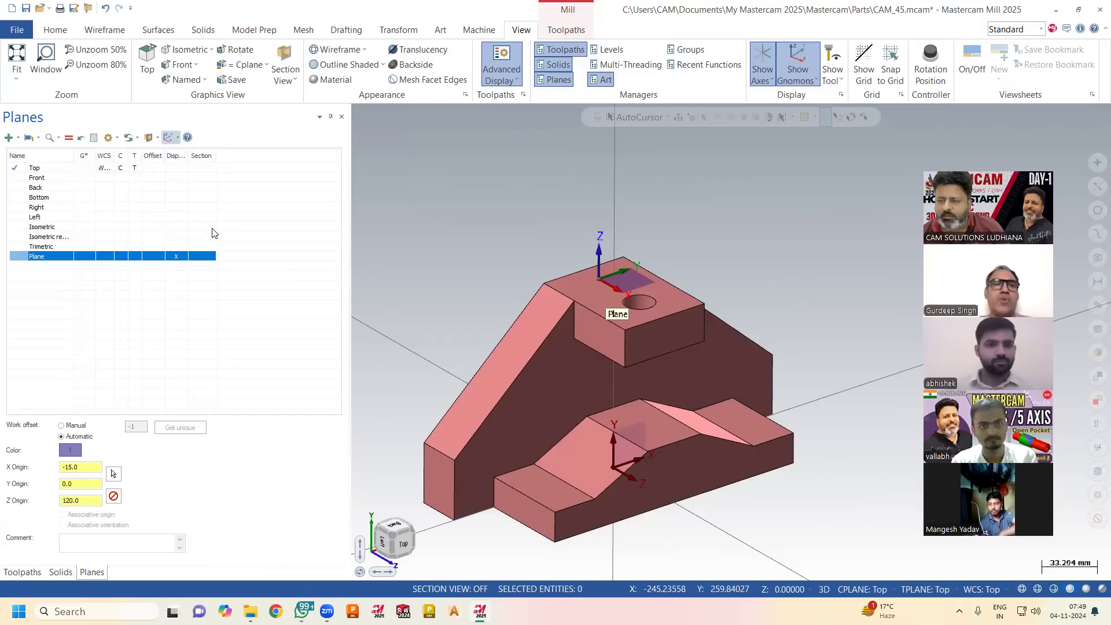
Turn off the custom plane's display, section the part at the Top plane and inspect the cut from several angles.
{"action": "left_click", "coordinate": [206, 168]}
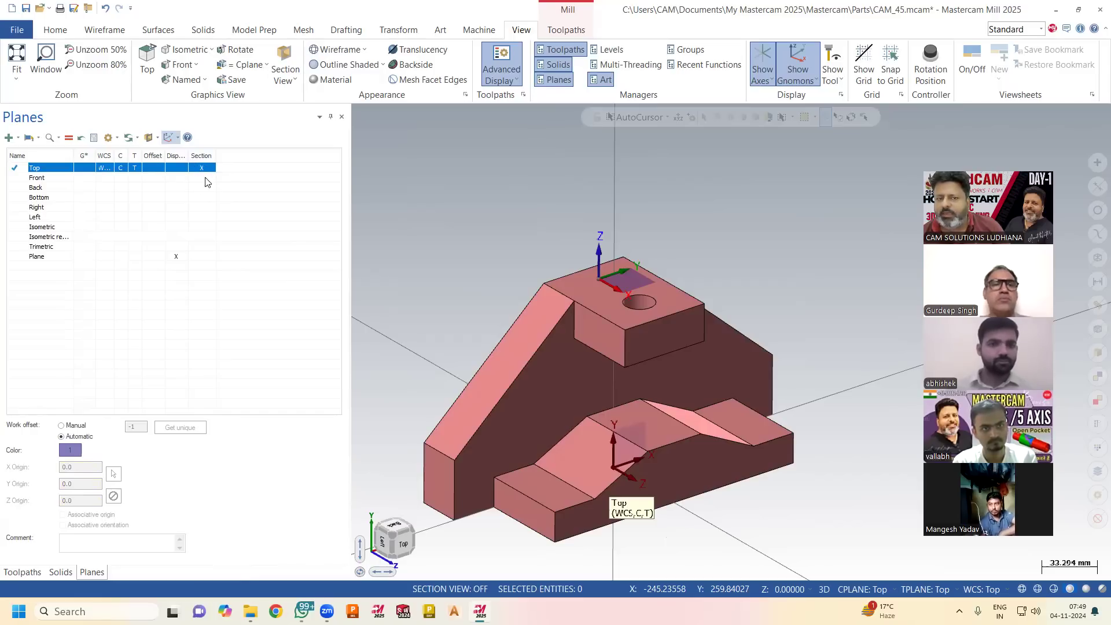
{"action": "left_click", "coordinate": [176, 256]}
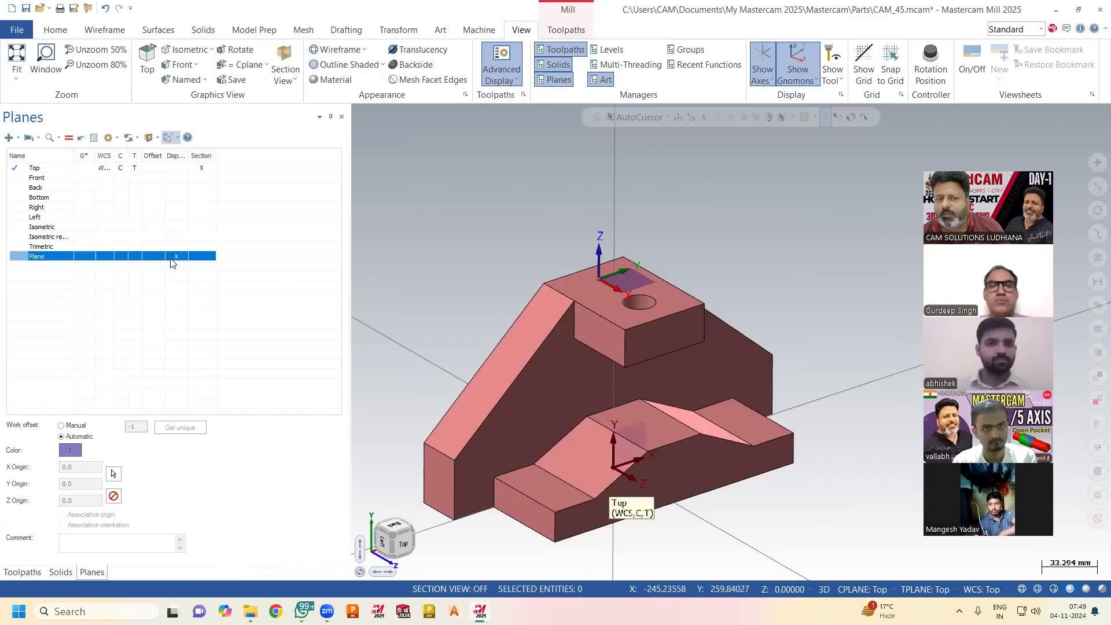
{"action": "left_click", "coordinate": [202, 169]}
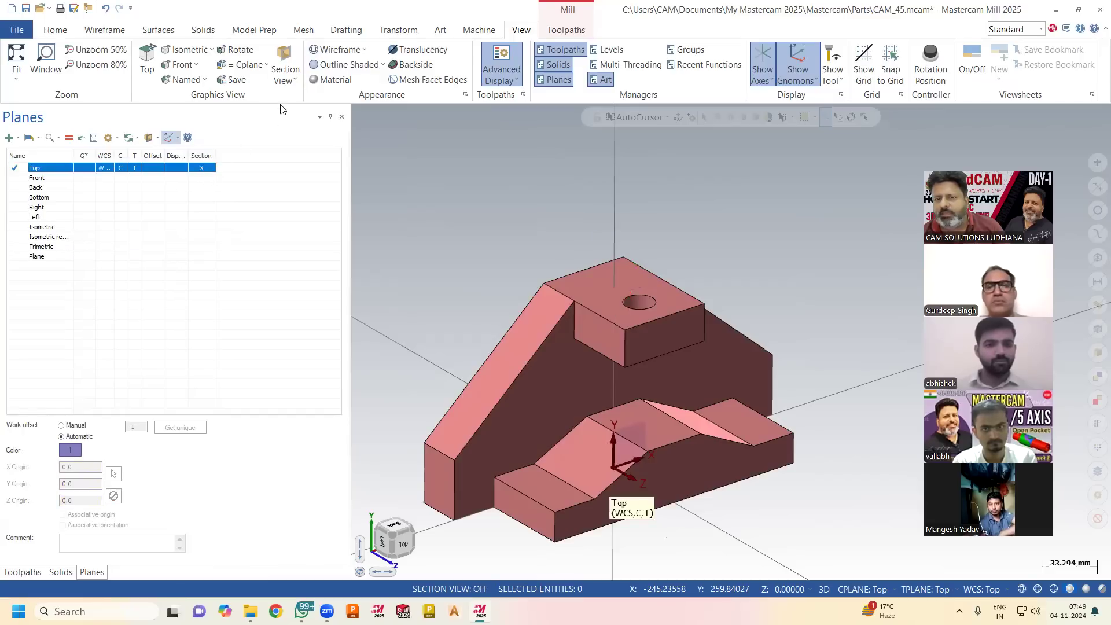
{"action": "left_click", "coordinate": [285, 58]}
{"action": "left_click", "coordinate": [286, 58]}
{"action": "middle_click_drag", "start_coordinate": [508, 220], "coordinate": [623, 201]}
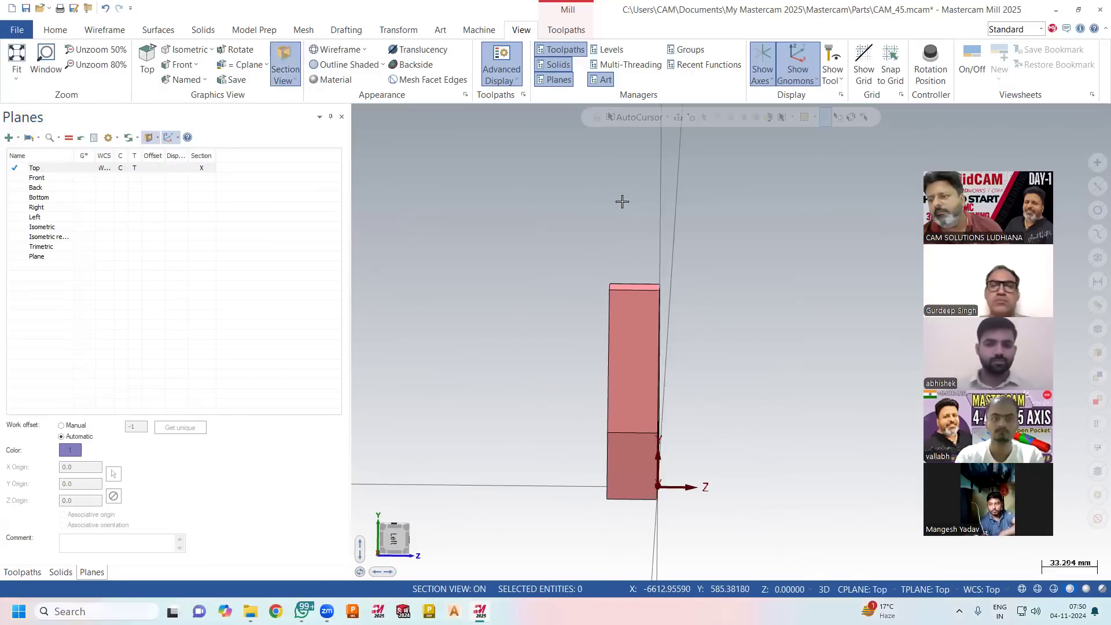
{"action": "middle_click_drag", "start_coordinate": [630, 214], "coordinate": [523, 249]}
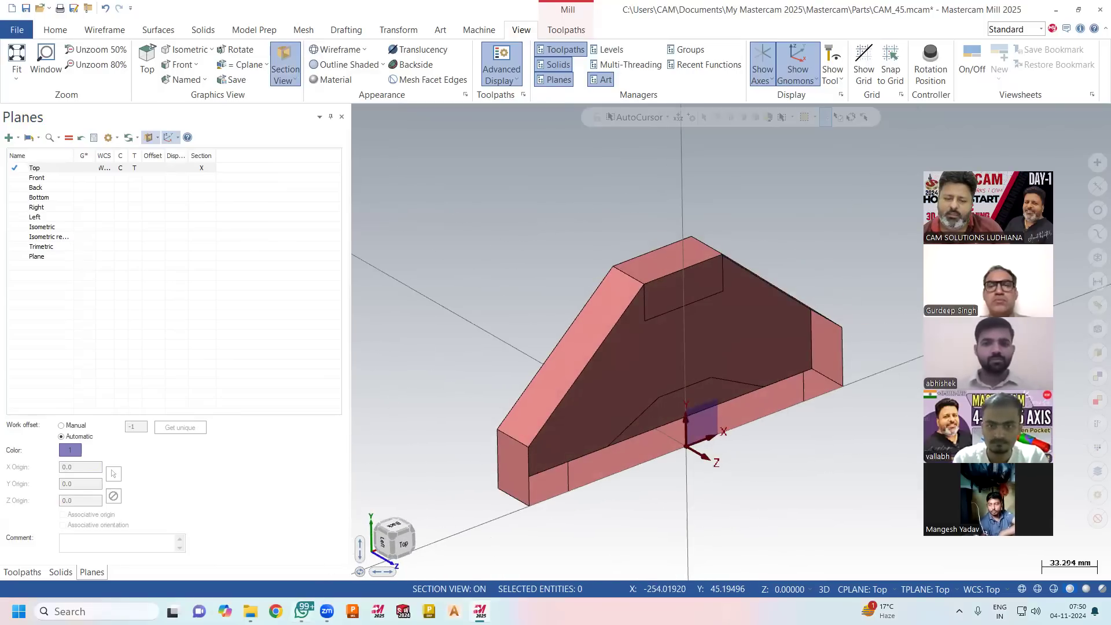
Switch to WhatsApp, examine the dimensioned handle drawing shared in an archived chat, and return to Mastercam.
{"action": "left_click", "coordinate": [302, 612]}
{"action": "scroll", "coordinate": [432, 390], "scroll_direction": "up", "scroll_amount": 3}
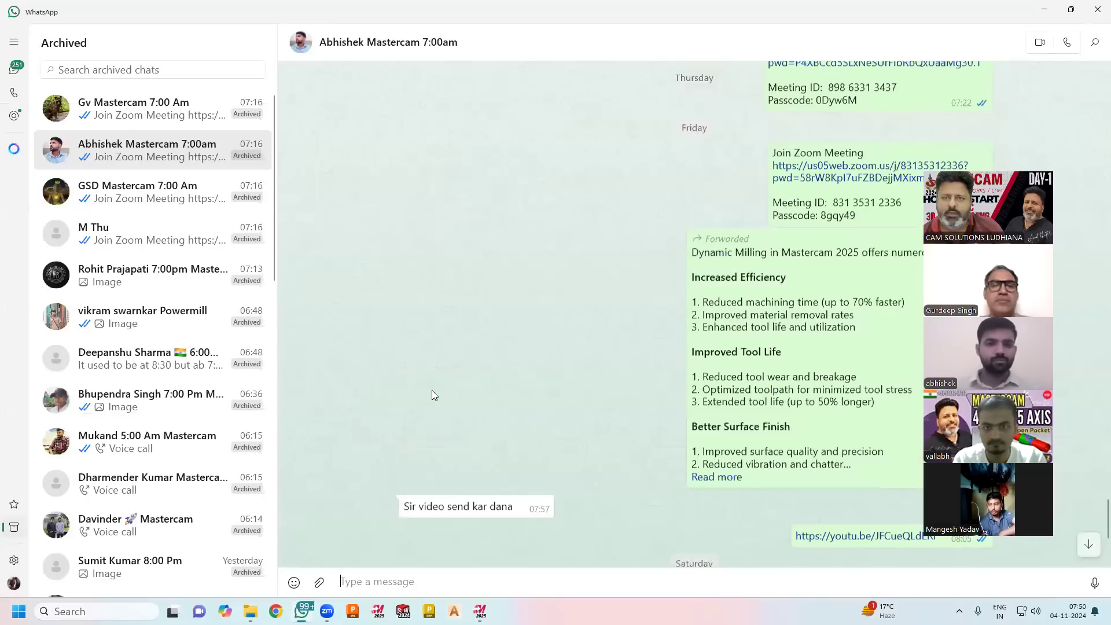
{"action": "scroll", "coordinate": [432, 389], "scroll_direction": "up", "scroll_amount": 5}
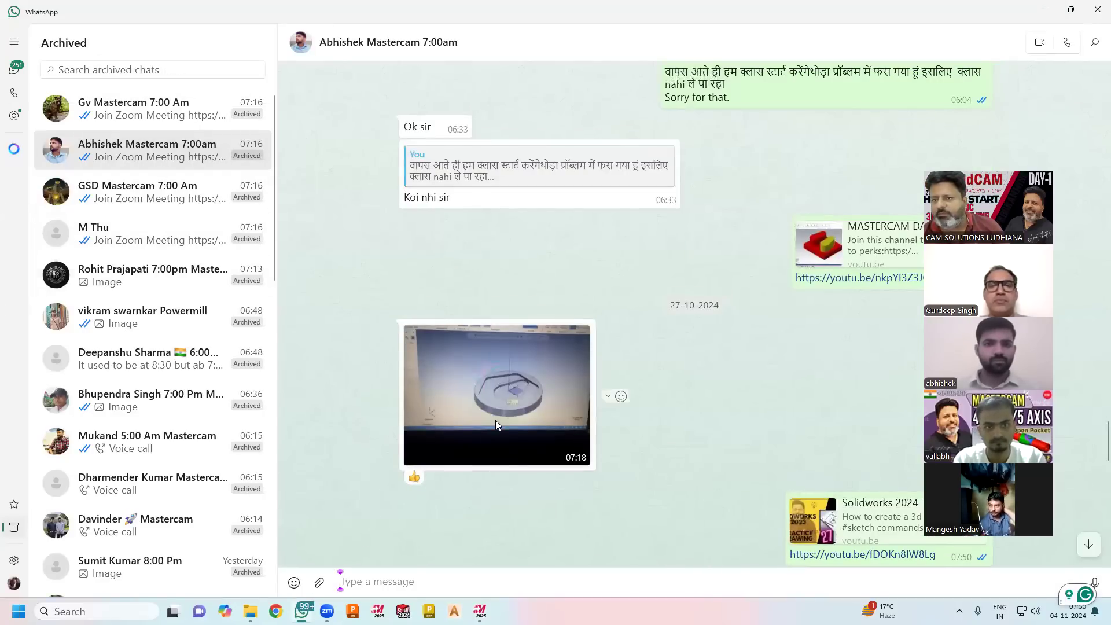
{"action": "left_click", "coordinate": [153, 197]}
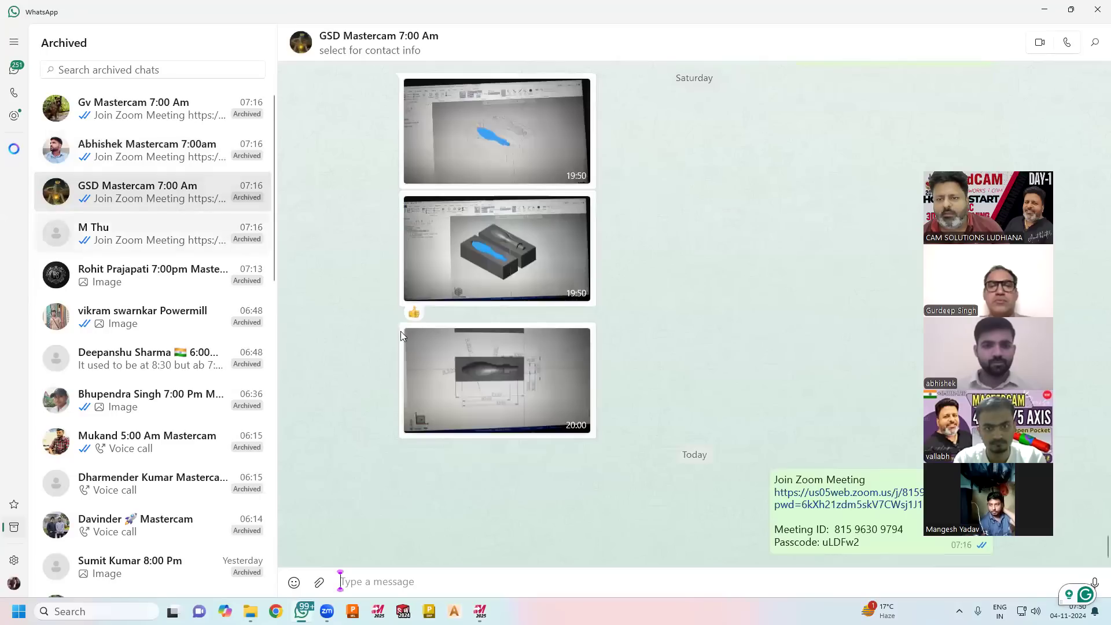
{"action": "left_click", "coordinate": [487, 374]}
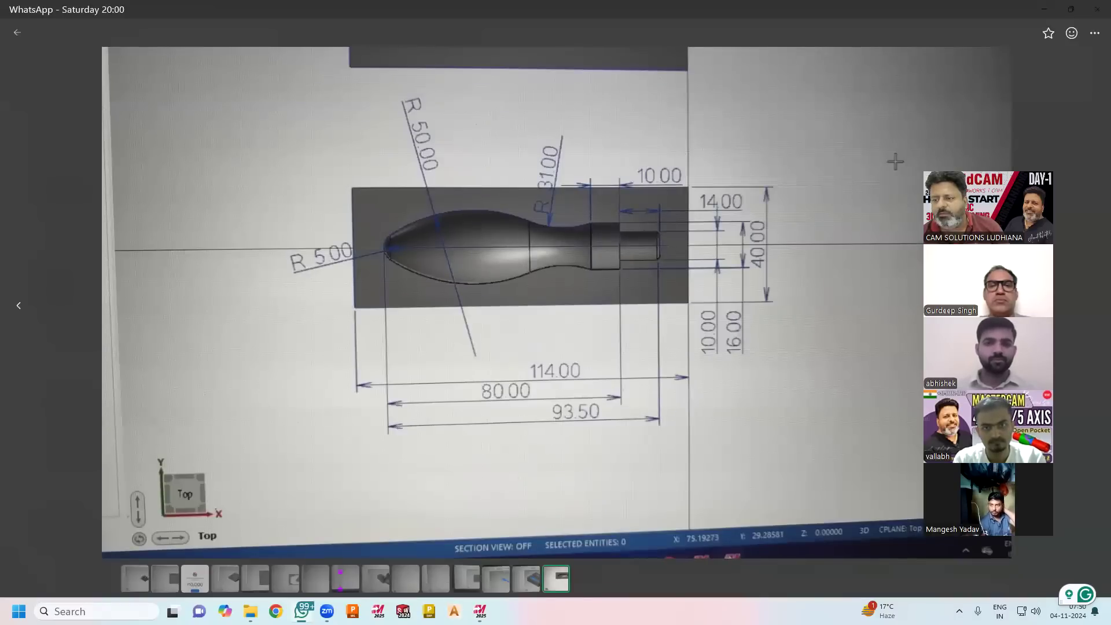
{"action": "key", "text": "Escape"}
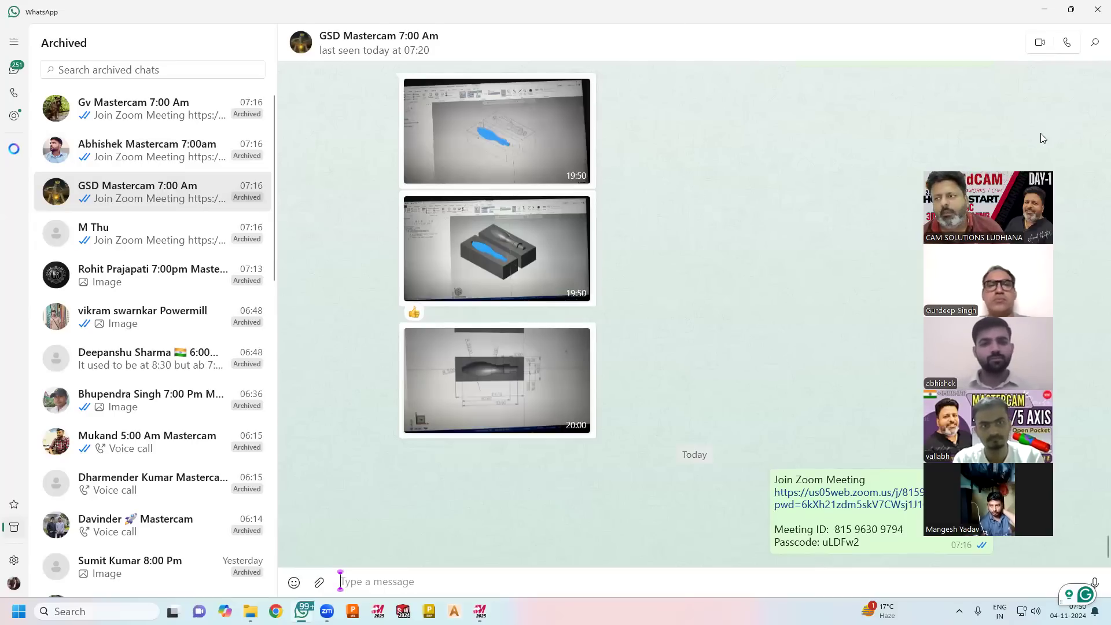
{"action": "left_click", "coordinate": [1047, 11]}
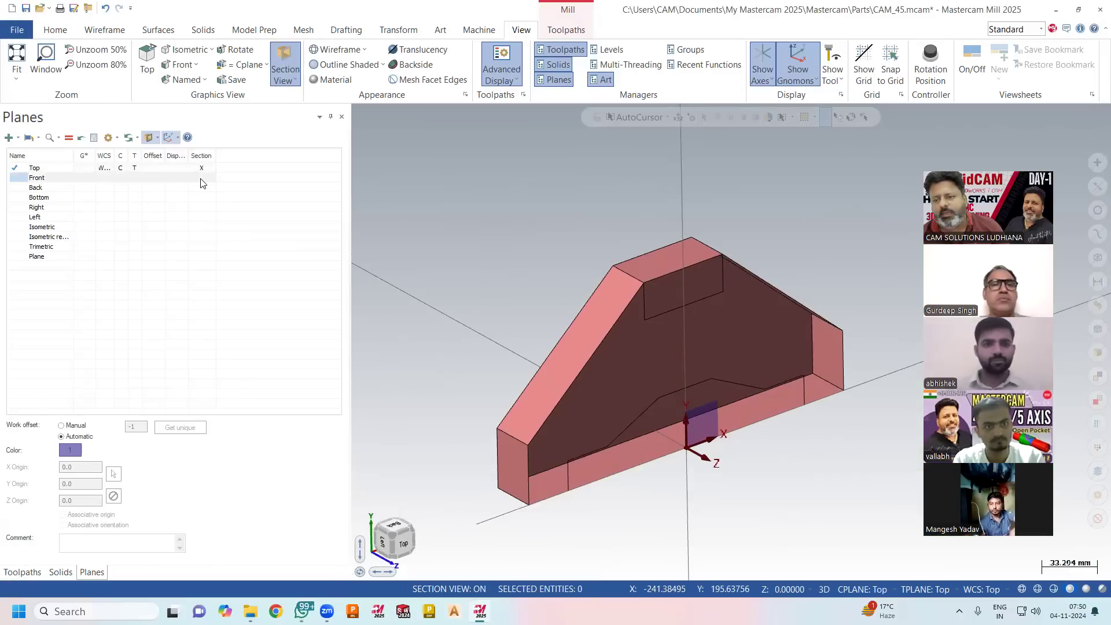
Clear the section mark from the Top plane and mark the Front plane for the section view.
{"action": "left_click", "coordinate": [202, 181]}
{"action": "key", "text": "Up"}
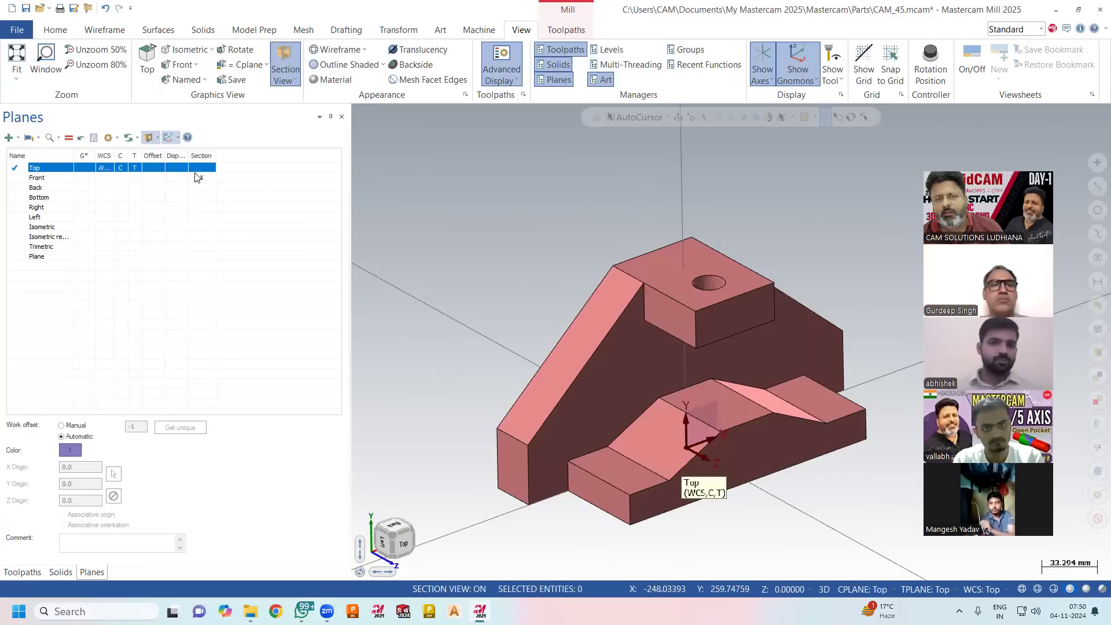
{"action": "left_click", "coordinate": [203, 179]}
{"action": "left_click", "coordinate": [203, 179]}
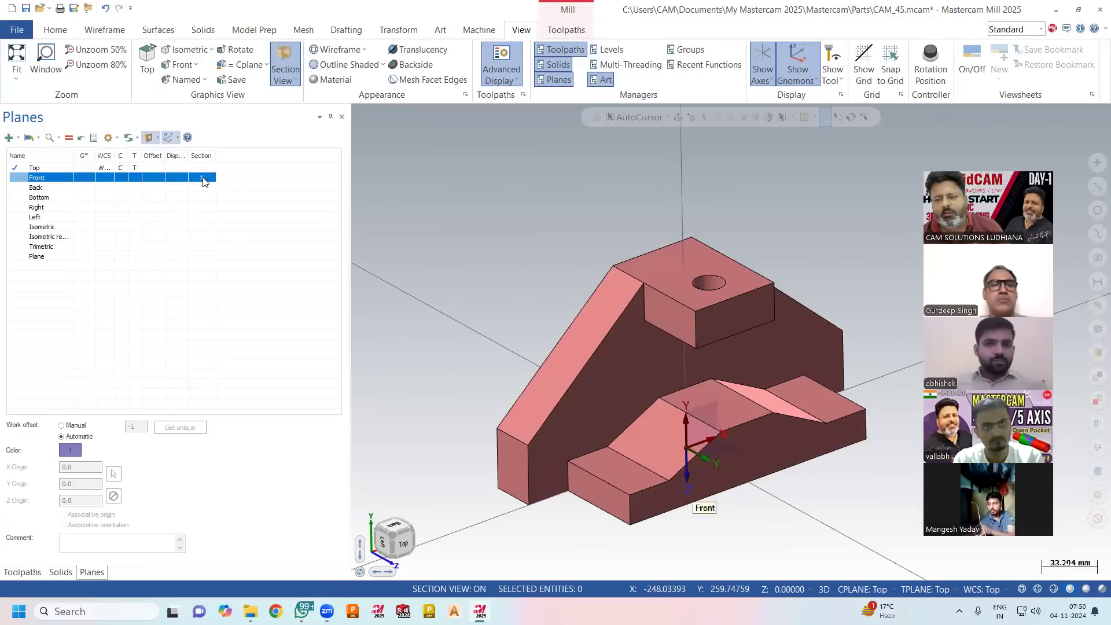
Test the Back and Bottom planes as section cuts alongside Front, and leave only the Right plane marked for the section.
{"action": "left_click", "coordinate": [202, 188]}
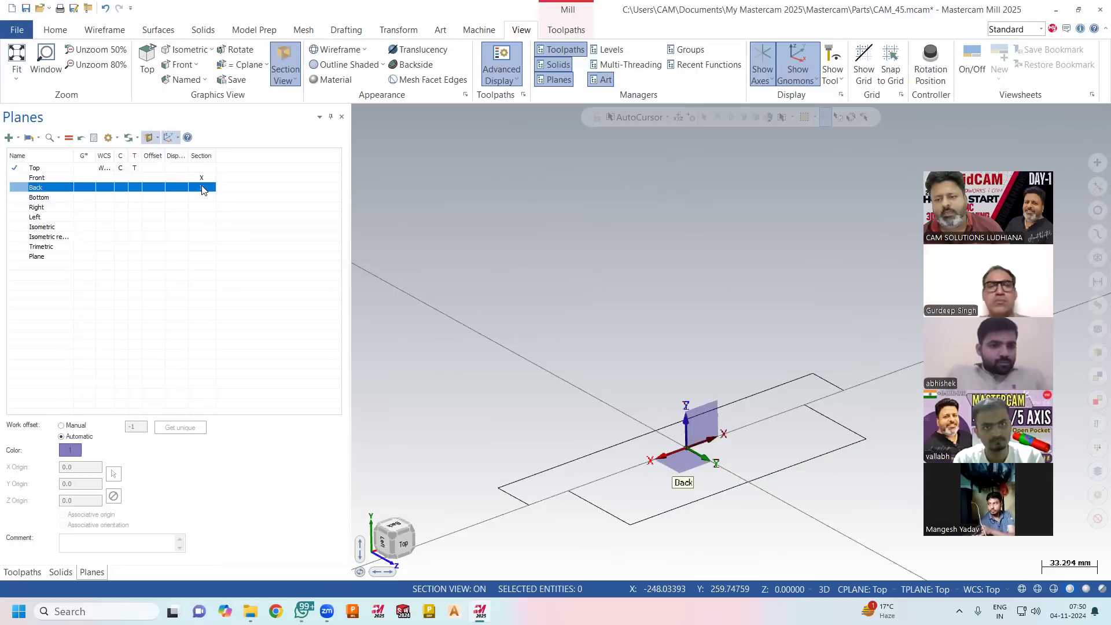
{"action": "left_click", "coordinate": [202, 187]}
{"action": "left_click", "coordinate": [203, 197]}
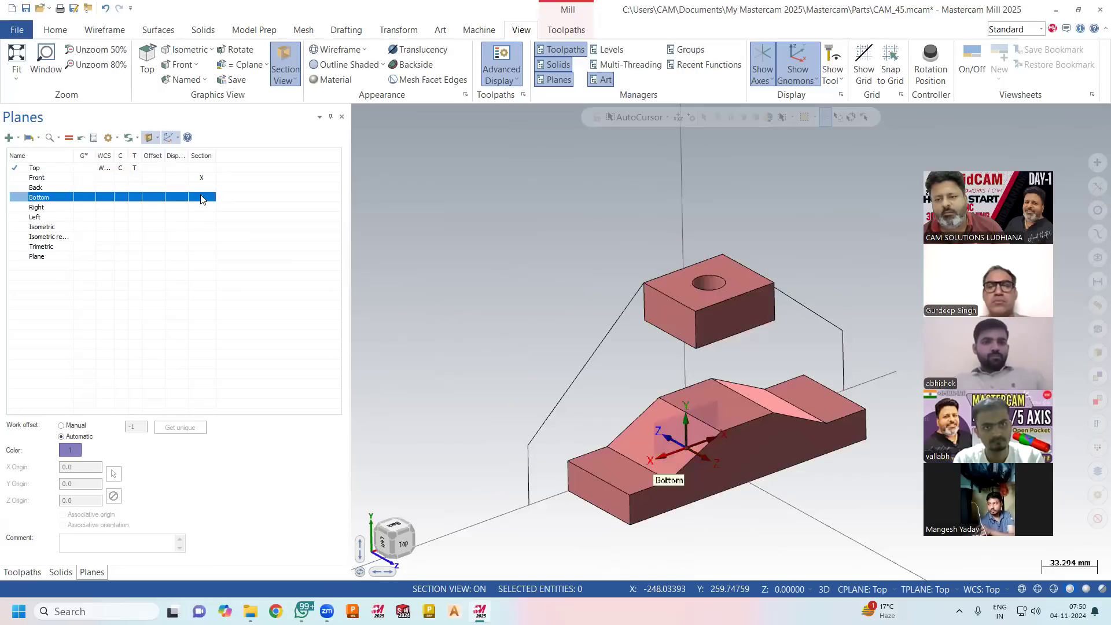
{"action": "left_click", "coordinate": [202, 197]}
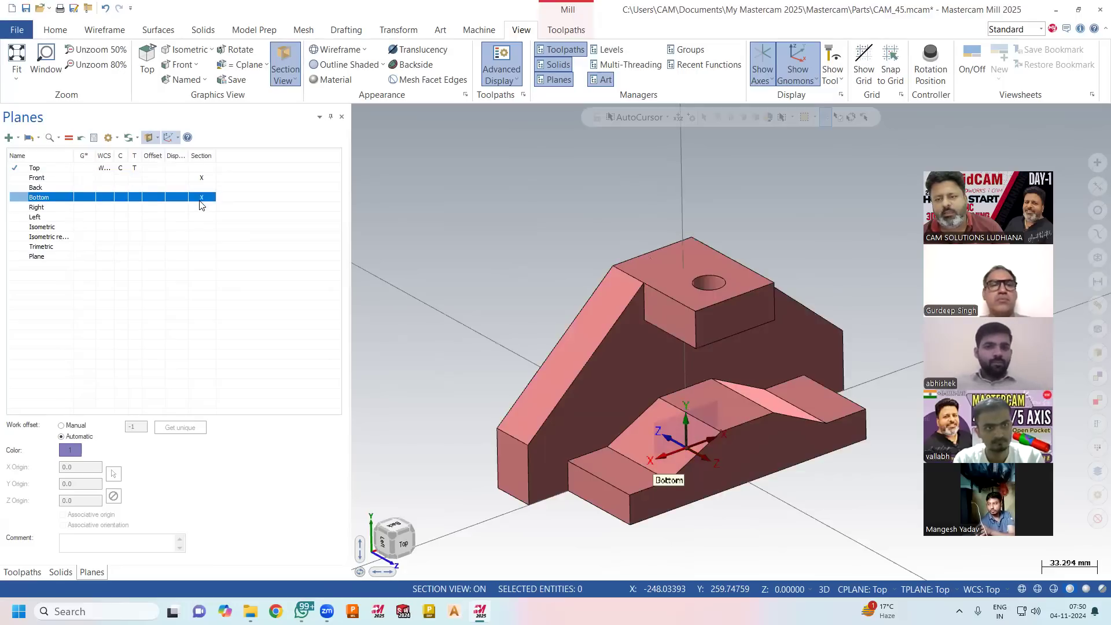
{"action": "left_click", "coordinate": [201, 207]}
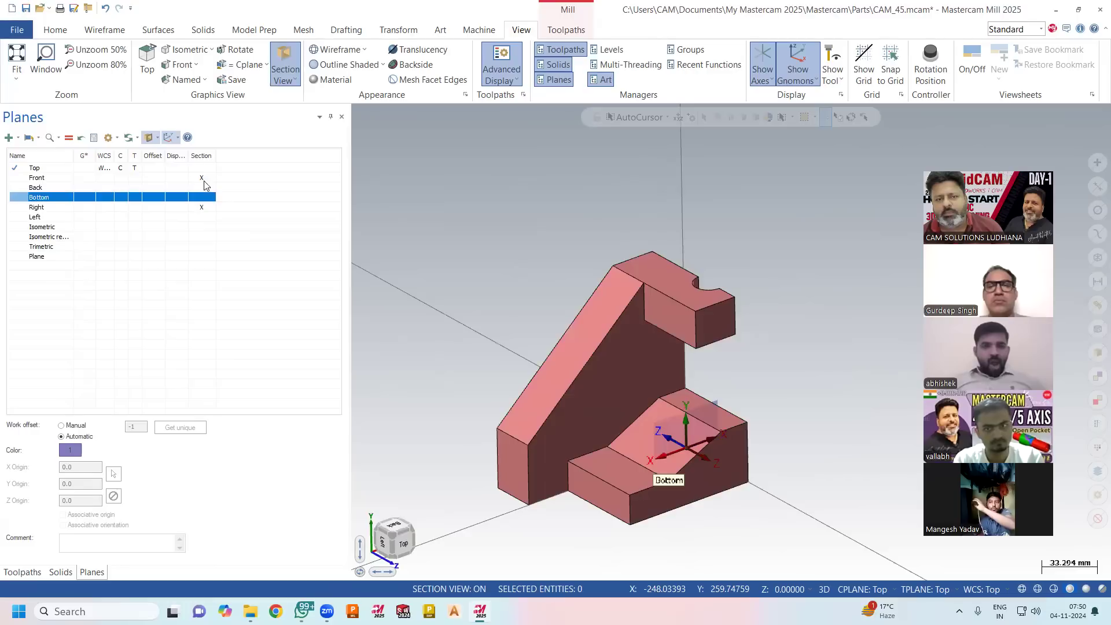
{"action": "left_click", "coordinate": [204, 179]}
Inspect the part's uncapped cut at the Right plane from several angles.
{"action": "middle_click_drag", "start_coordinate": [592, 233], "coordinate": [689, 420]}
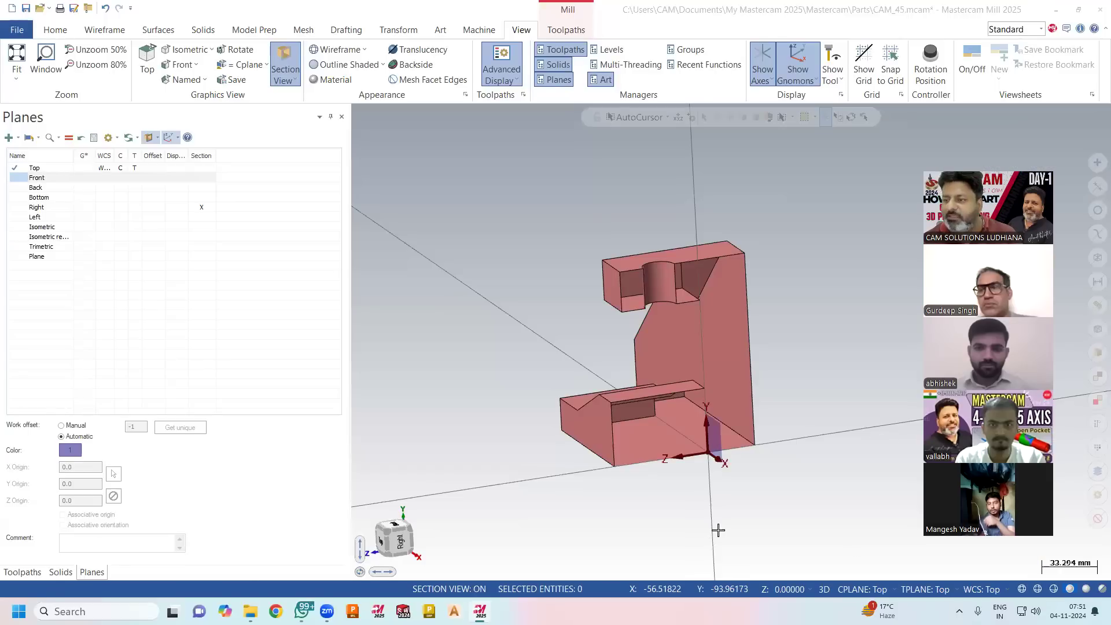
{"action": "middle_click_drag", "start_coordinate": [526, 425], "coordinate": [556, 436]}
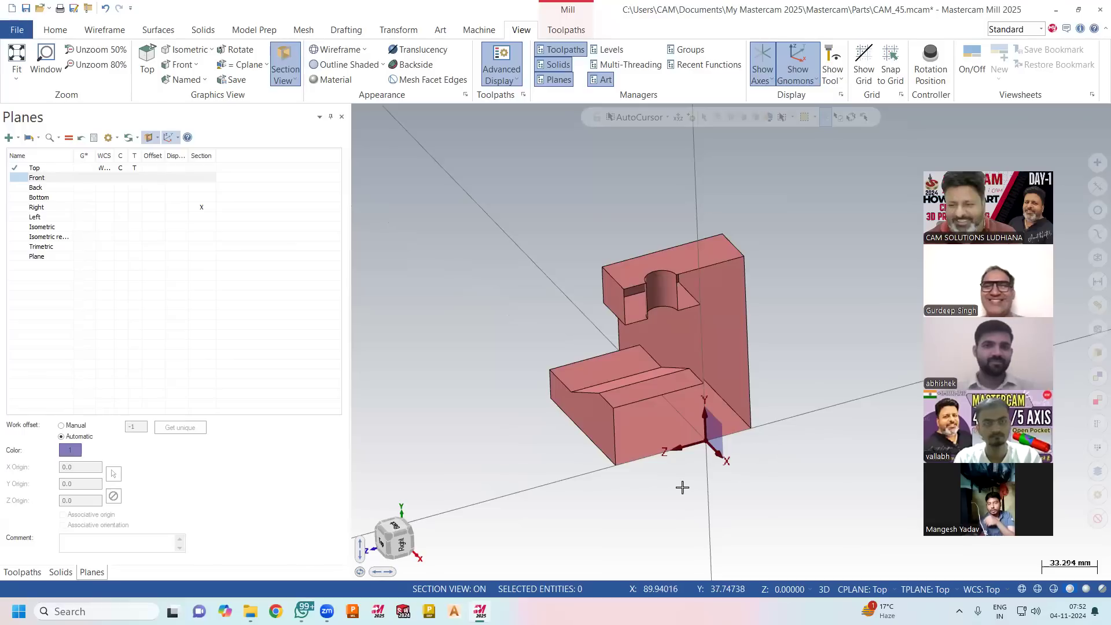
{"action": "middle_click_drag", "start_coordinate": [694, 481], "coordinate": [714, 471]}
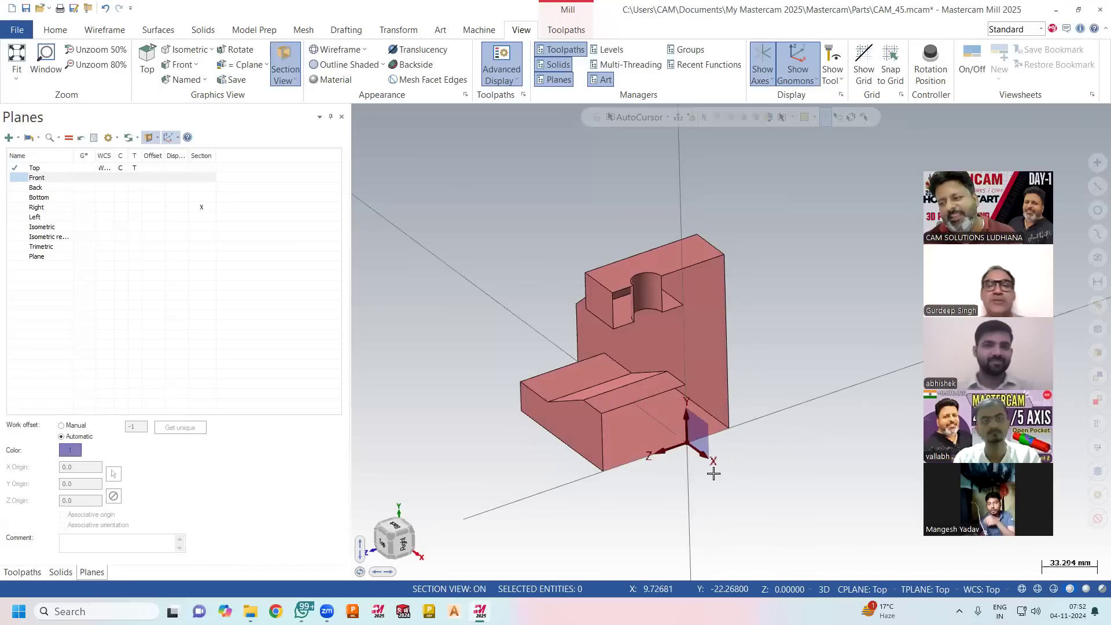
{"action": "scroll", "coordinate": [775, 436], "scroll_direction": "up", "scroll_amount": 1}
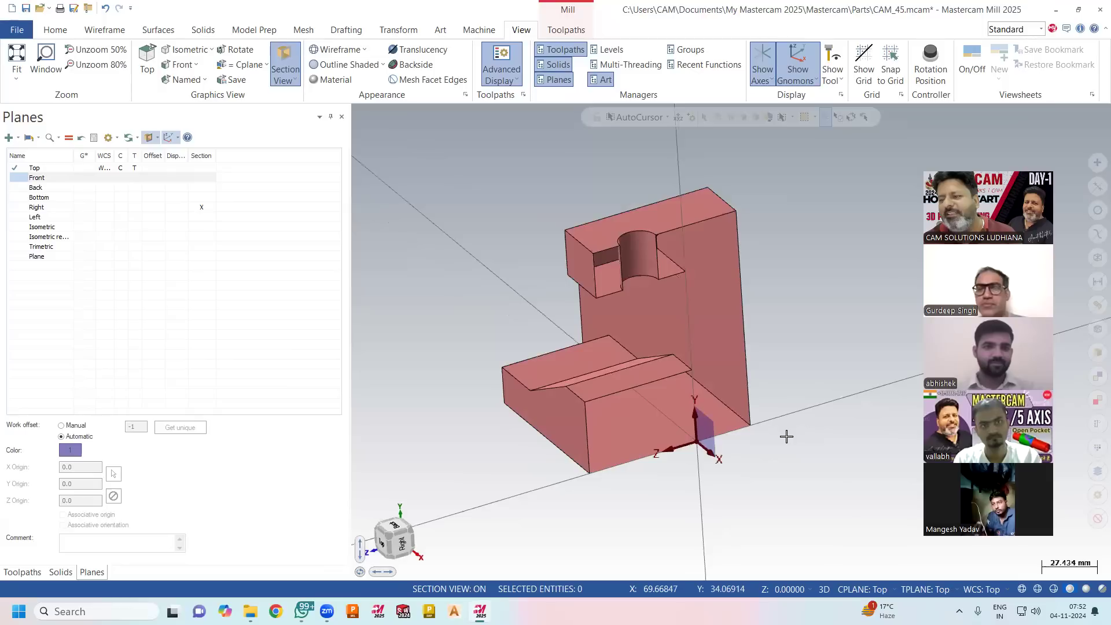
{"action": "scroll", "coordinate": [786, 436], "scroll_direction": "up", "scroll_amount": 1}
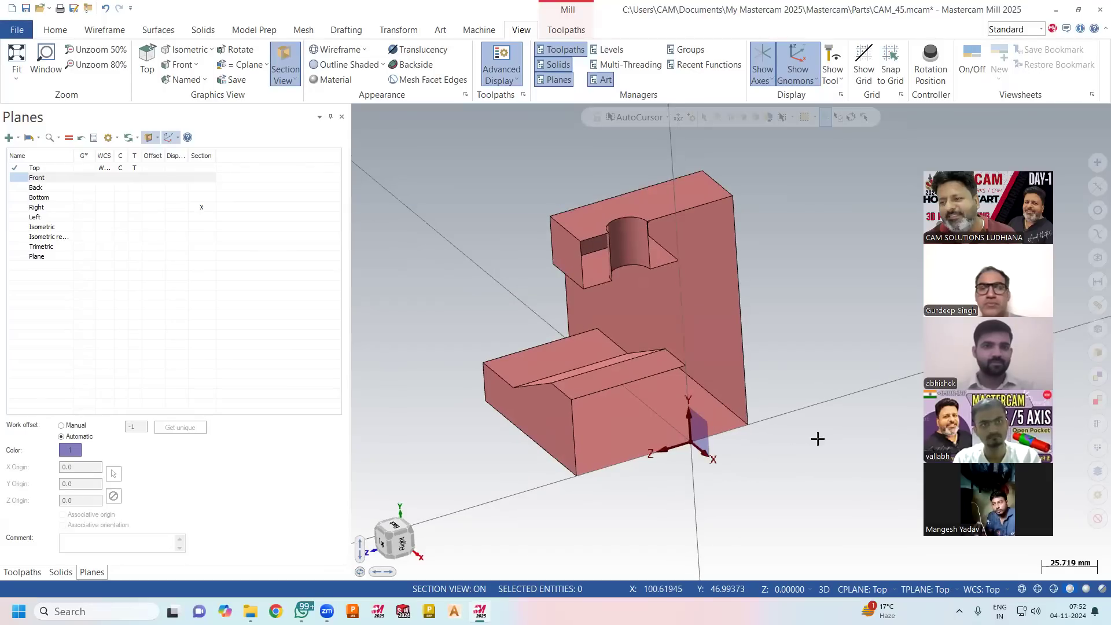
{"action": "middle_click_drag", "start_coordinate": [819, 440], "coordinate": [817, 440]}
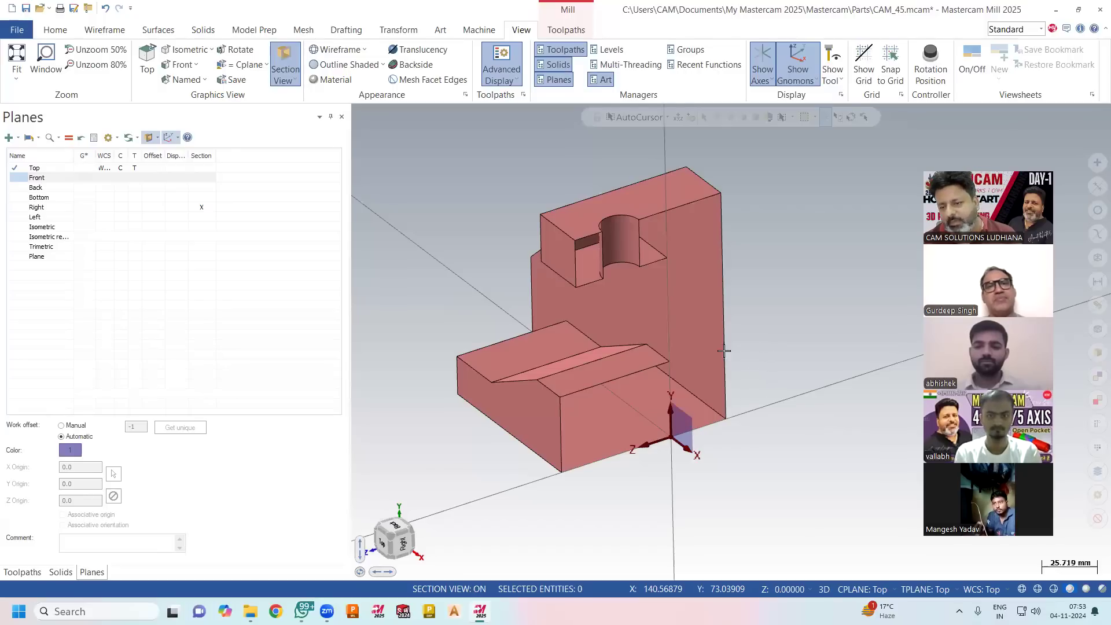
Turn on Show Caps for the section view and examine the cut at the Right plane as a closed face.
{"action": "middle_click_drag", "start_coordinate": [778, 393], "coordinate": [437, 230]}
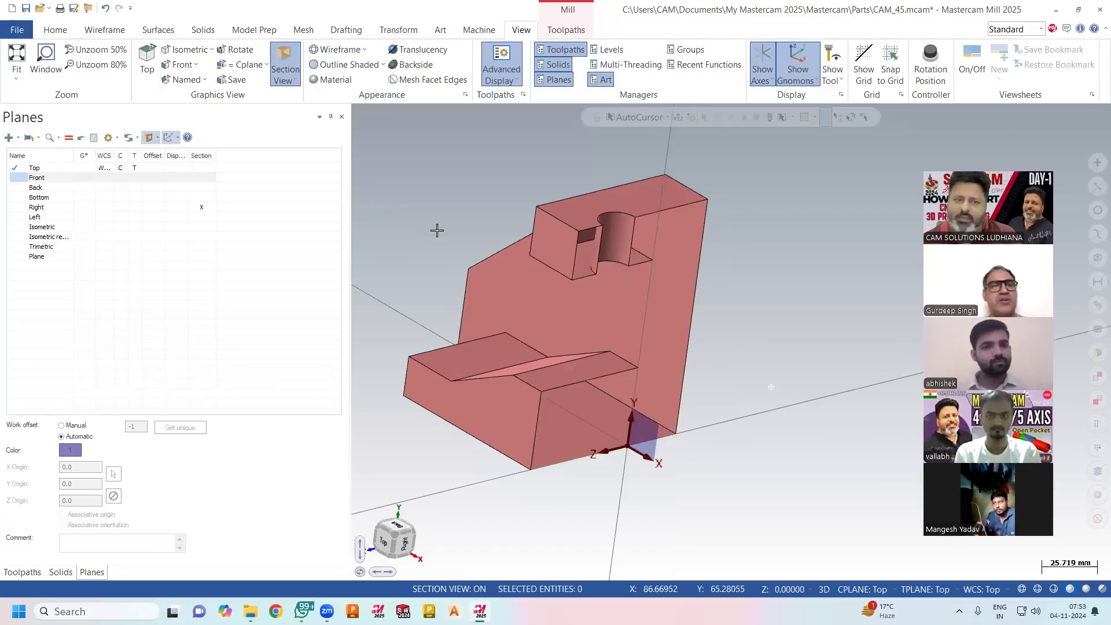
{"action": "left_click", "coordinate": [158, 137]}
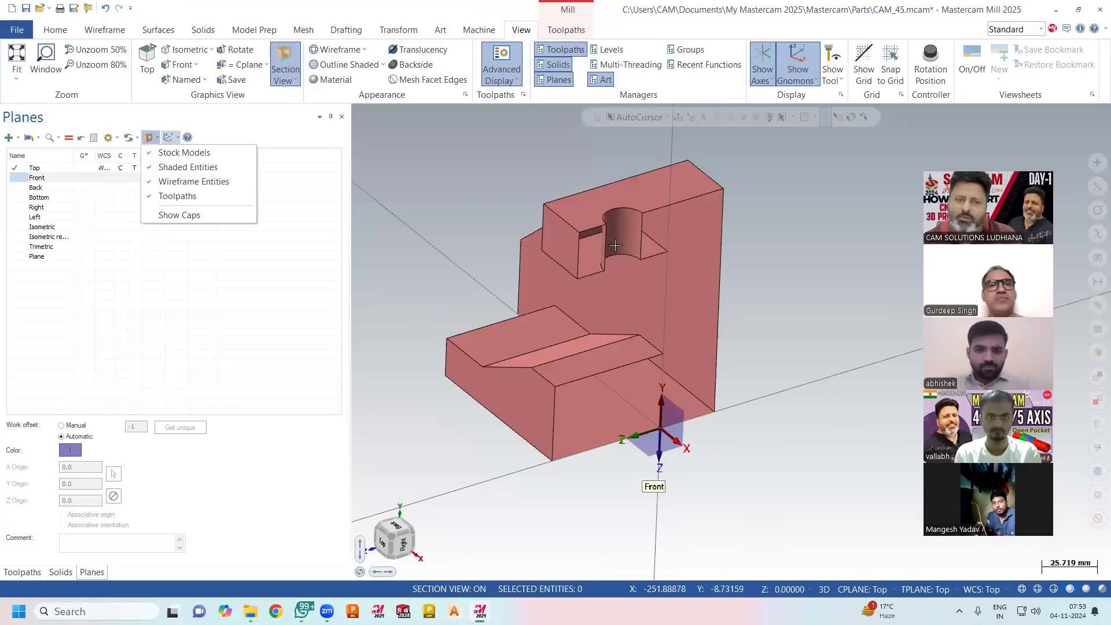
{"action": "middle_click_drag", "start_coordinate": [615, 246], "coordinate": [665, 245]}
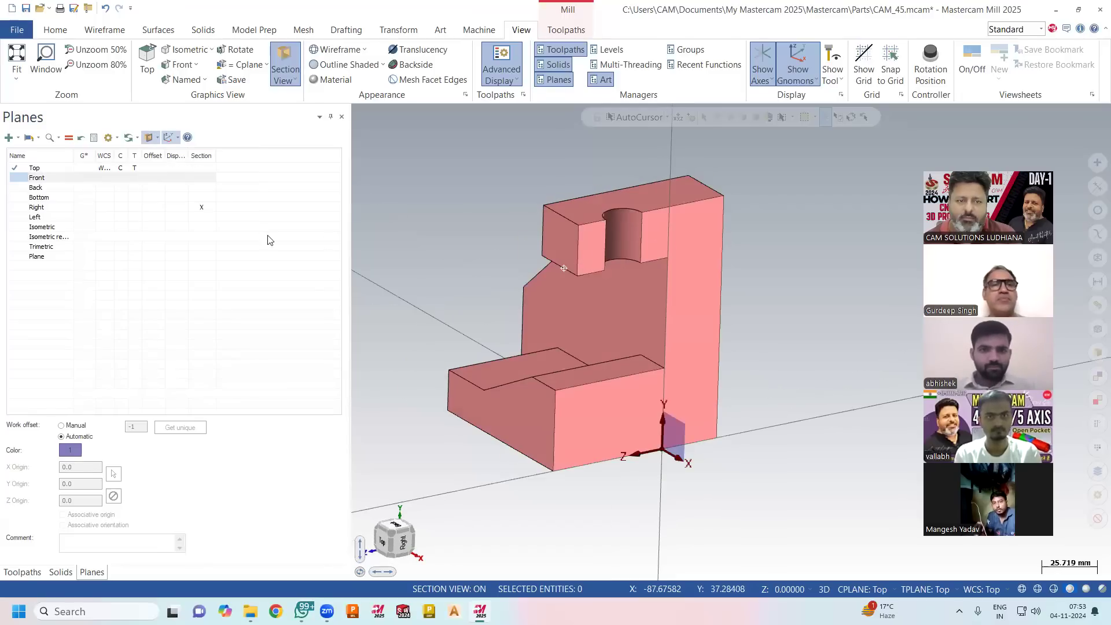
Compare capped sections at the Top and Right planes separately and combined, and clear both section marks to show the whole part.
{"action": "left_click", "coordinate": [202, 210]}
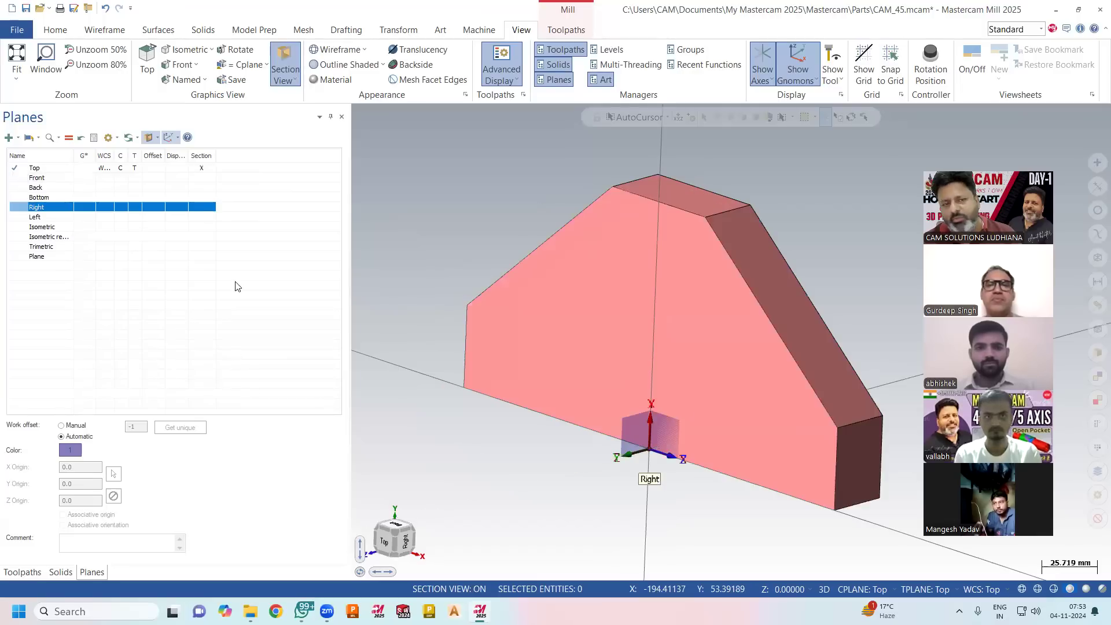
{"action": "left_click", "coordinate": [197, 211]}
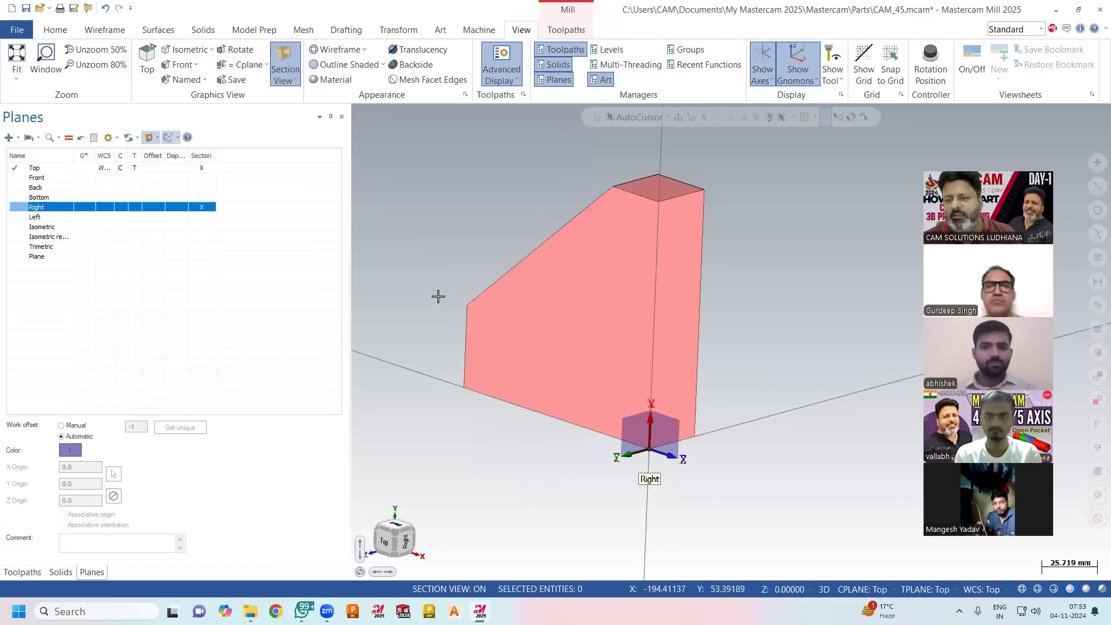
{"action": "middle_click_drag", "start_coordinate": [443, 291], "coordinate": [236, 215]}
{"action": "left_click", "coordinate": [203, 209]}
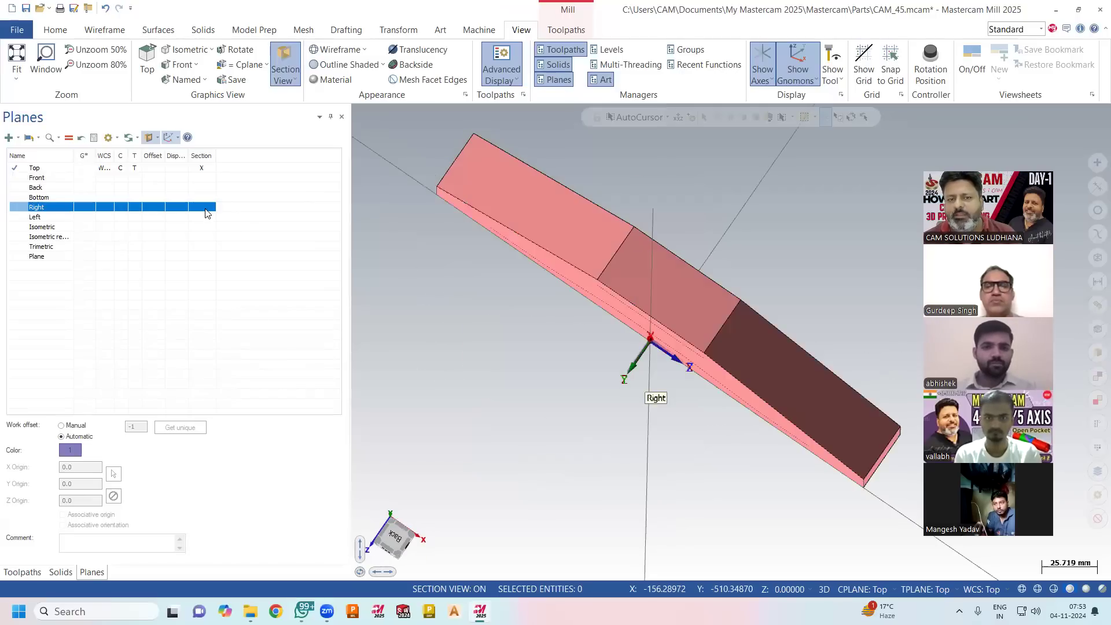
{"action": "left_click", "coordinate": [202, 169]}
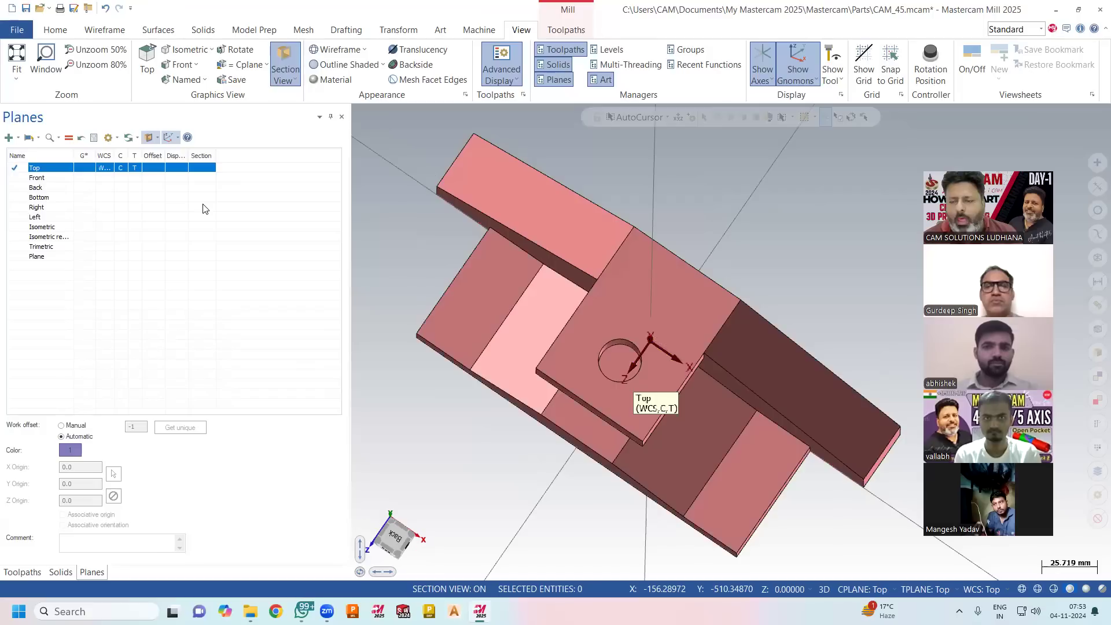
{"action": "left_click", "coordinate": [203, 168]}
{"action": "left_click", "coordinate": [203, 169]}
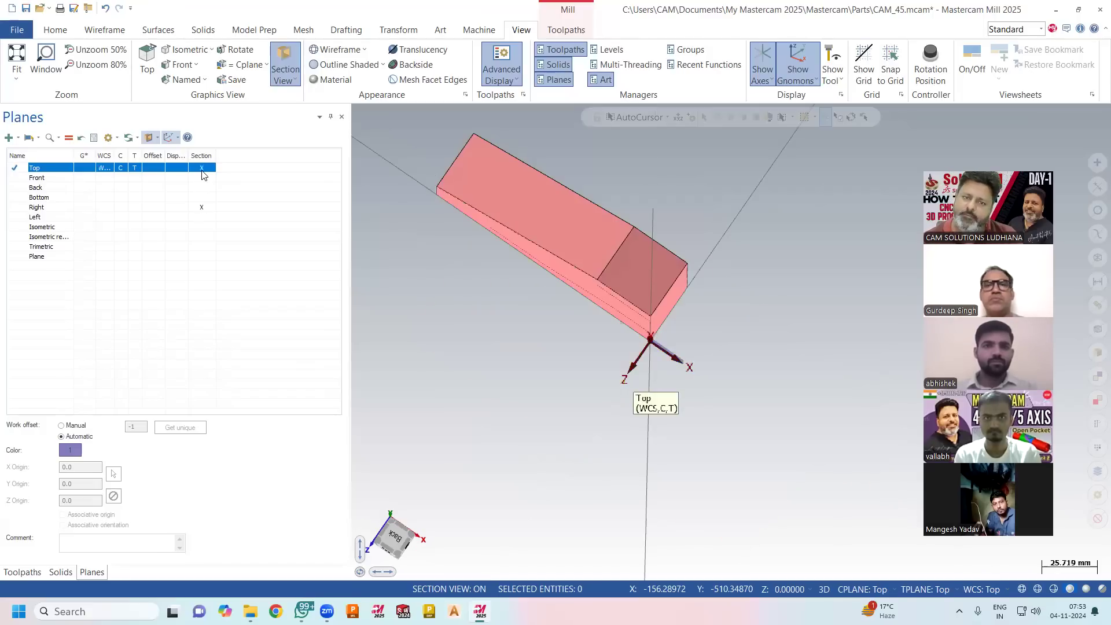
{"action": "left_click", "coordinate": [199, 207]}
{"action": "middle_click_drag", "start_coordinate": [622, 248], "coordinate": [660, 182]}
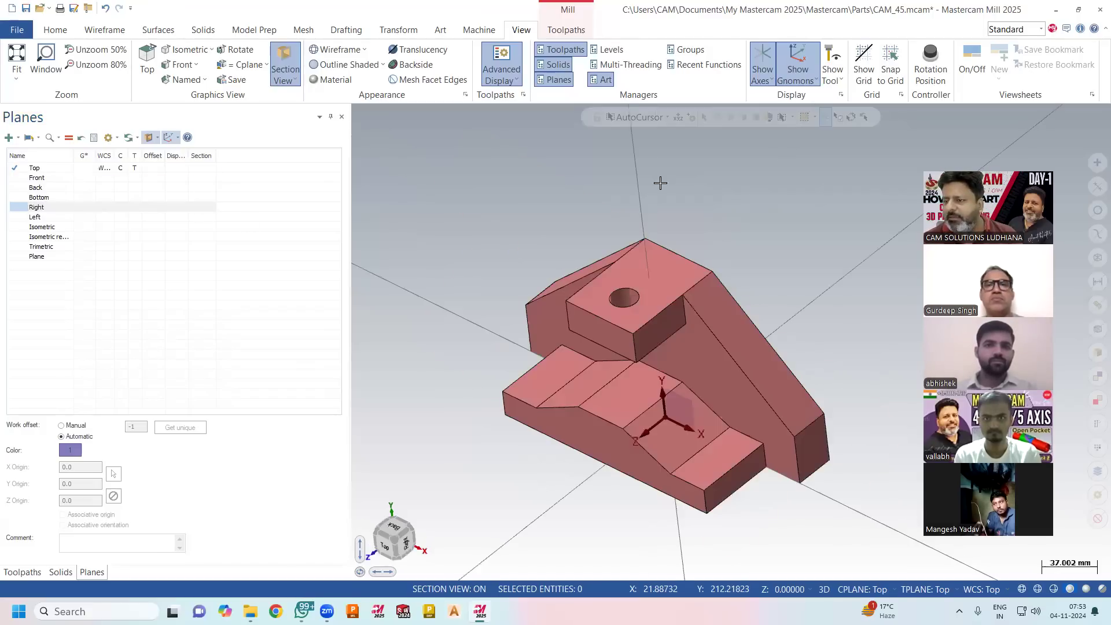
{"action": "middle_click_drag", "start_coordinate": [518, 331], "coordinate": [467, 325]}
{"action": "scroll", "coordinate": [467, 325], "scroll_direction": "up", "scroll_amount": 1}
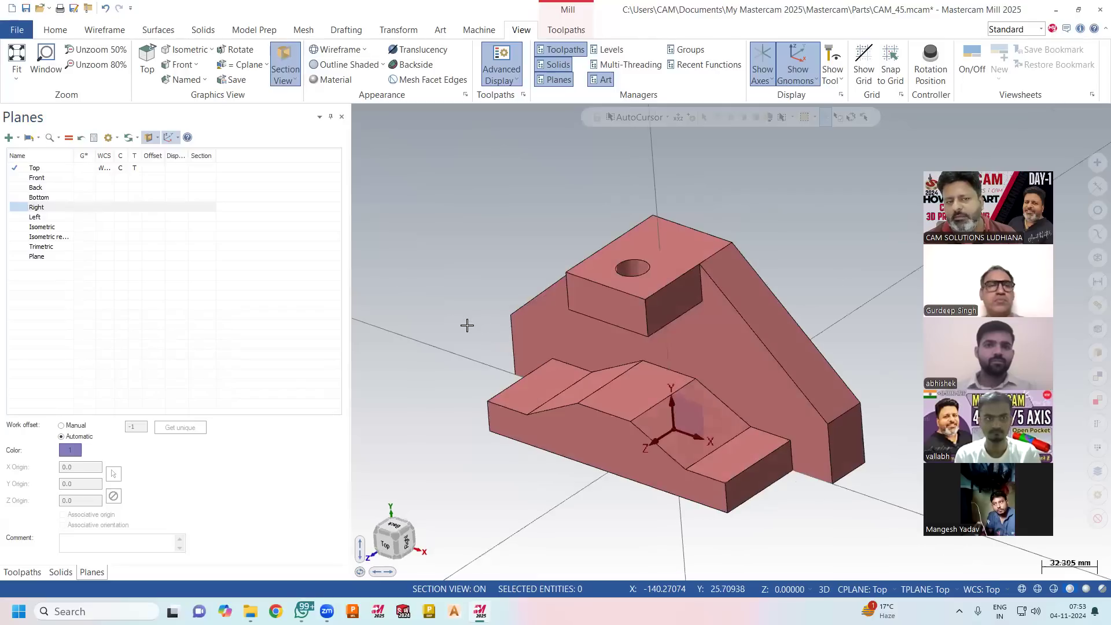
Try to create a Facing toolpath on the flat face of the raised block with the hole, using the Top plane.
{"action": "left_click", "coordinate": [22, 572]}
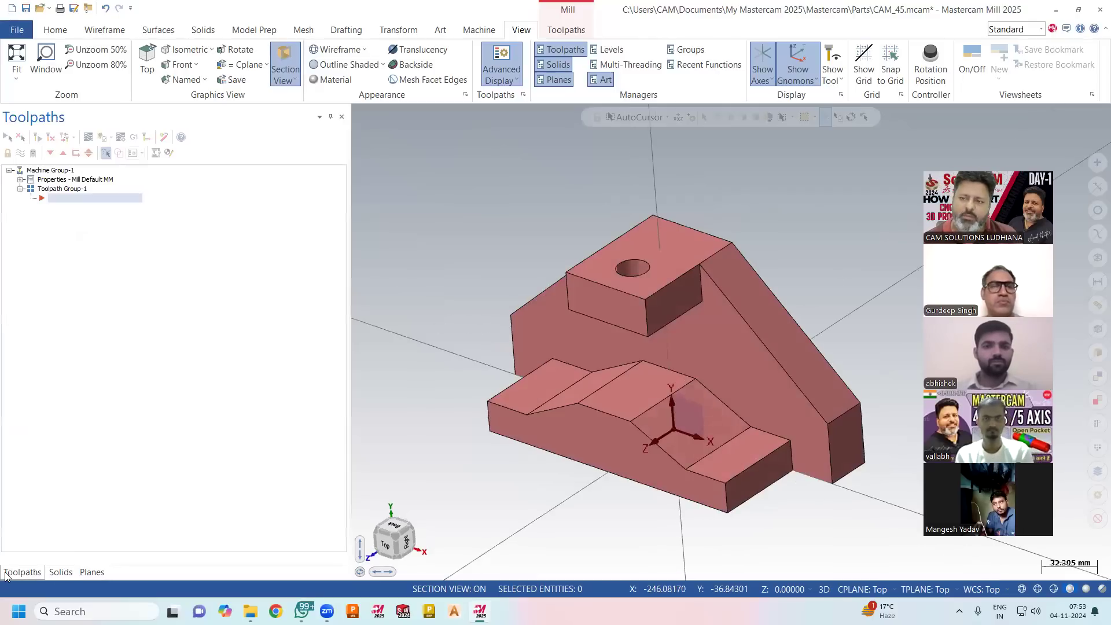
{"action": "left_click", "coordinate": [579, 32]}
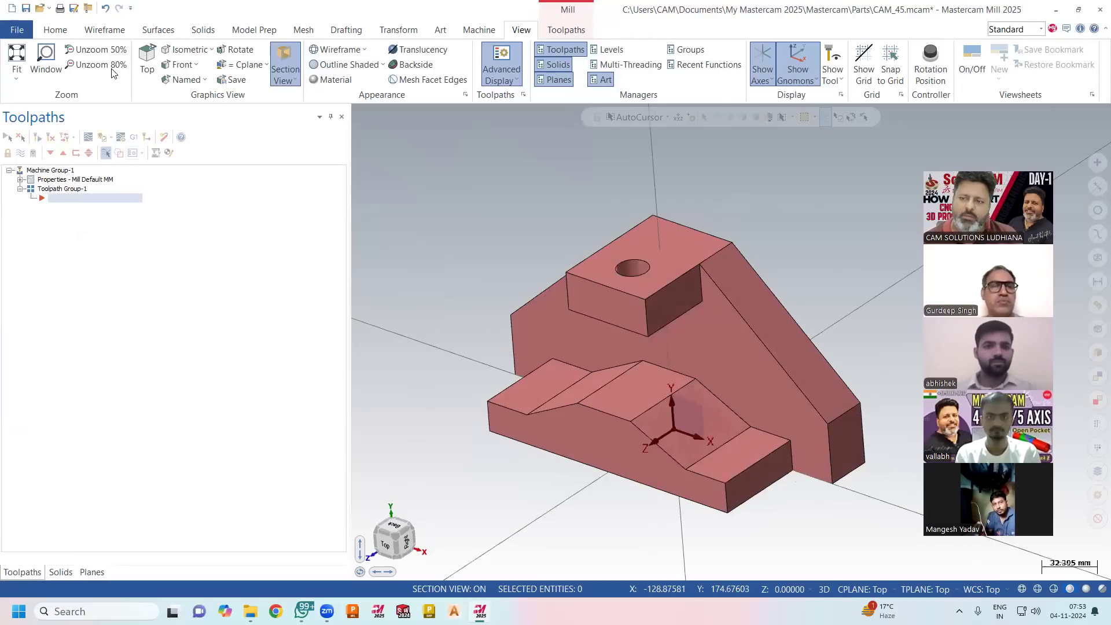
{"action": "left_click", "coordinate": [151, 62]}
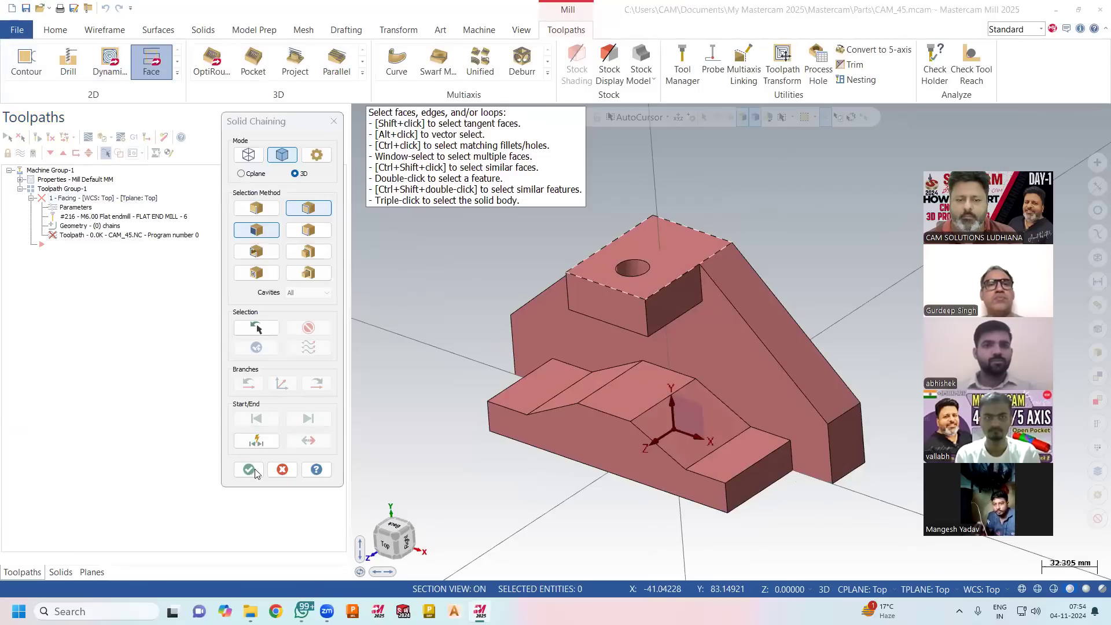
{"action": "key", "text": "Return"}
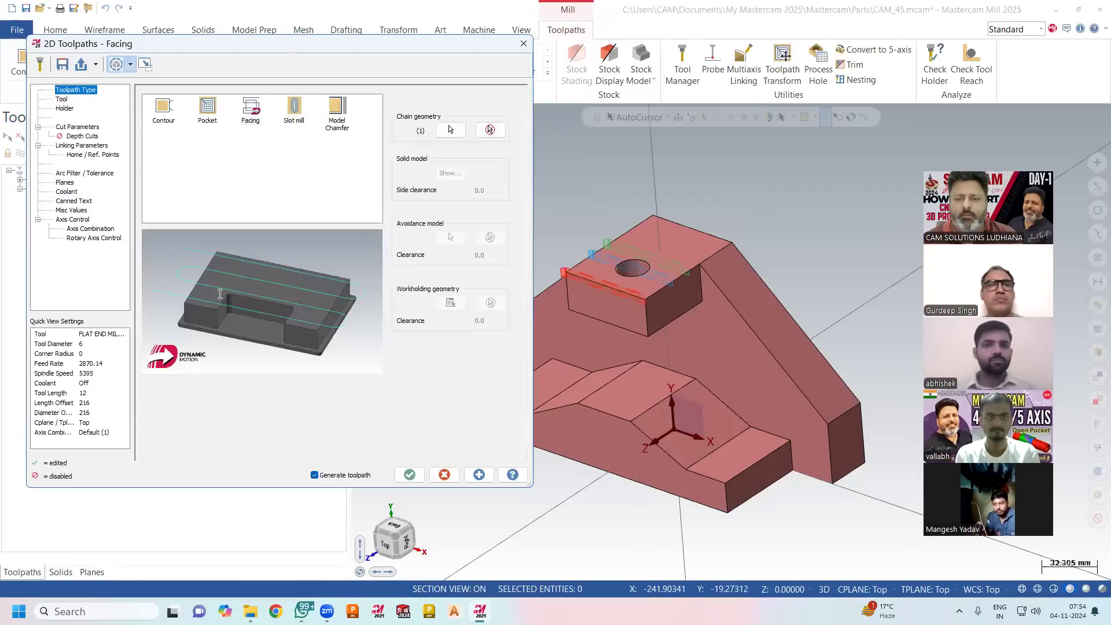
{"action": "left_click", "coordinate": [409, 475]}
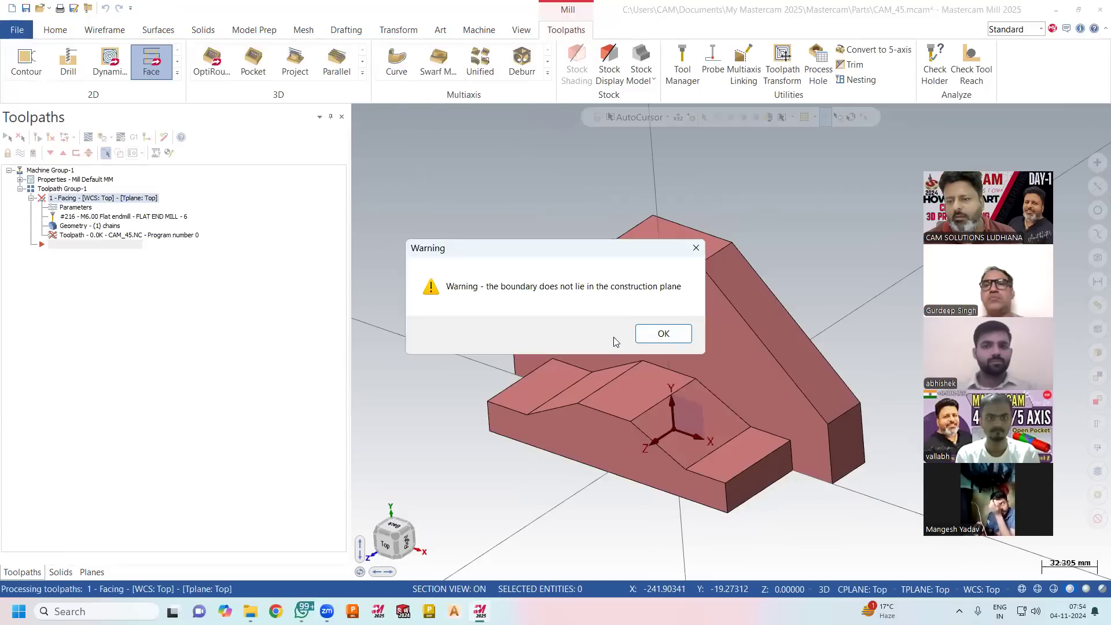
{"action": "left_click", "coordinate": [664, 333]}
Set the WCS, construction and tool planes to Back and recreate the Facing toolpath on the raised block's flat face.
{"action": "left_click", "coordinate": [862, 589]}
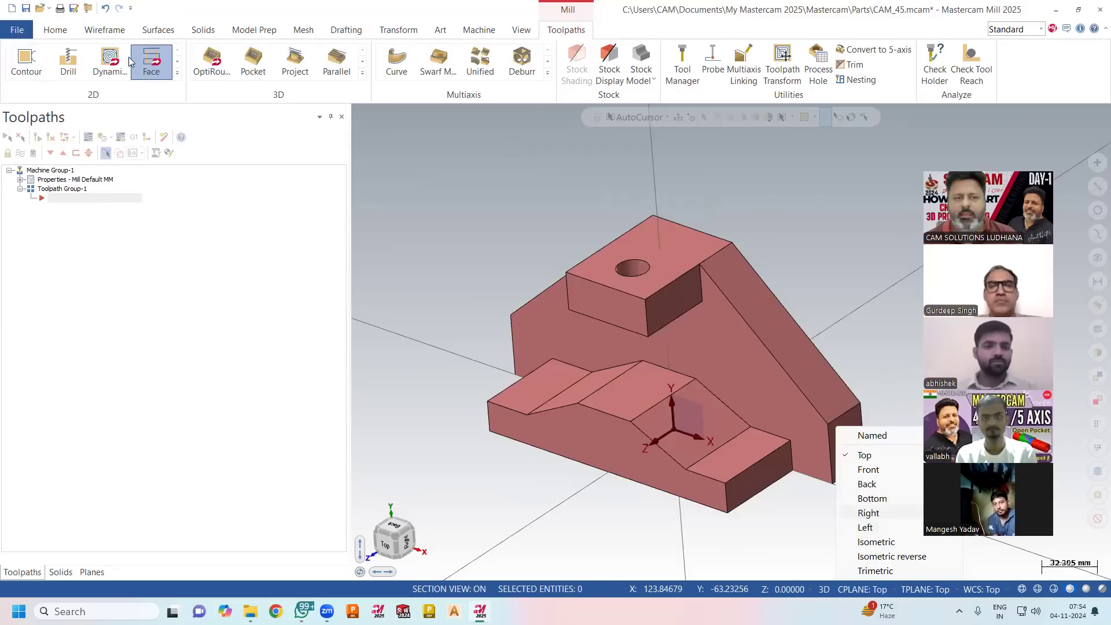
{"action": "left_click", "coordinate": [867, 484]}
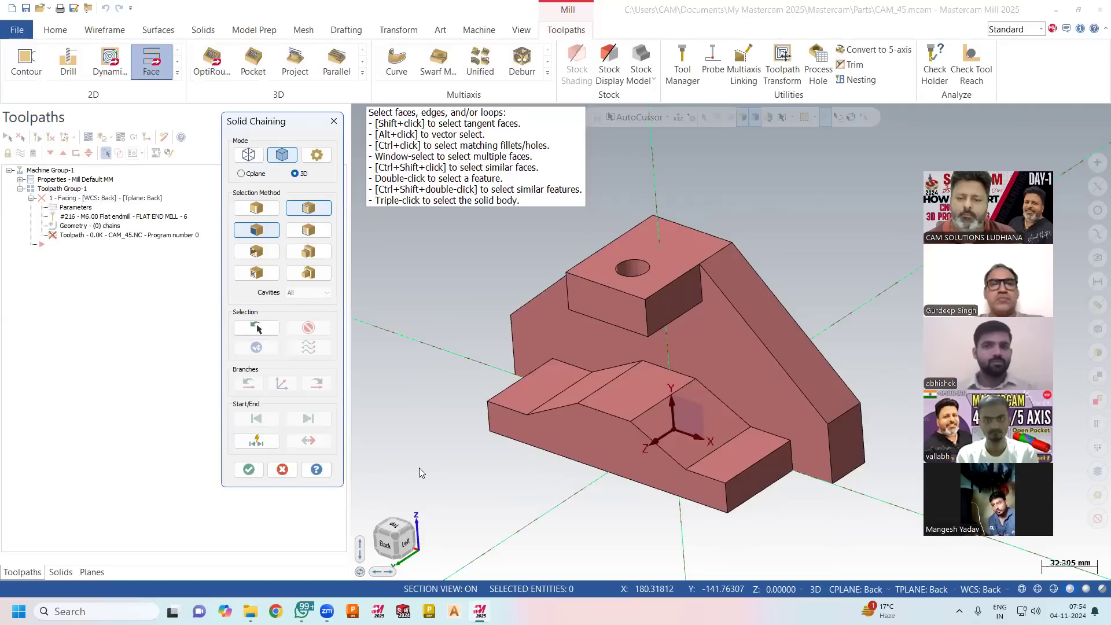
{"action": "key", "text": "Escape"}
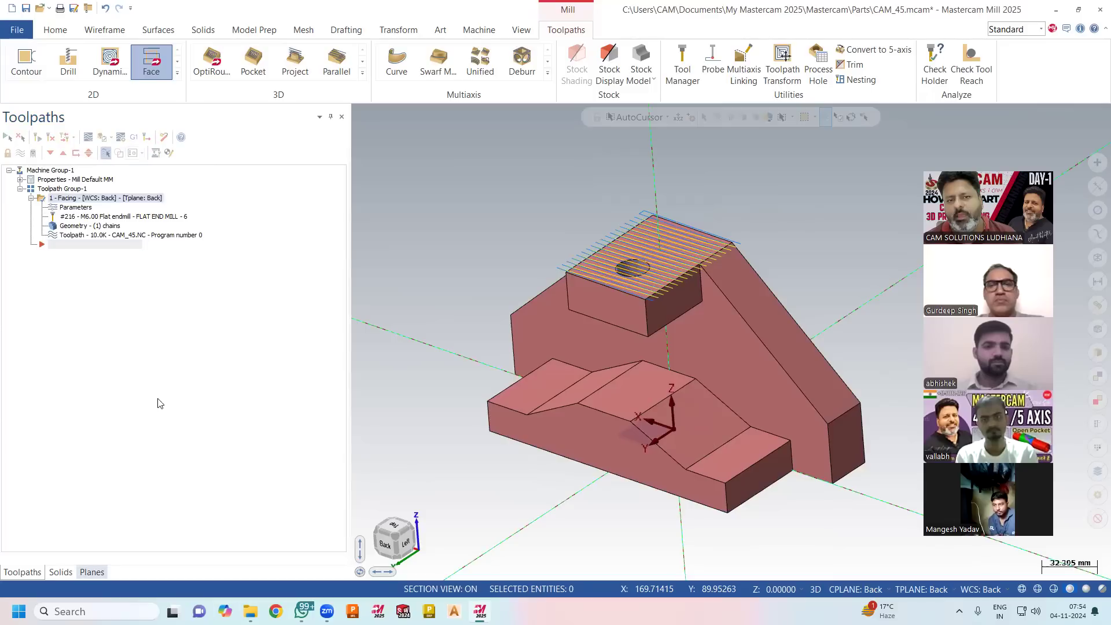
Compare the part sectioned at the Top plane with the whole part while toggling whether section view also cuts toolpaths.
{"action": "left_click", "coordinate": [157, 141]}
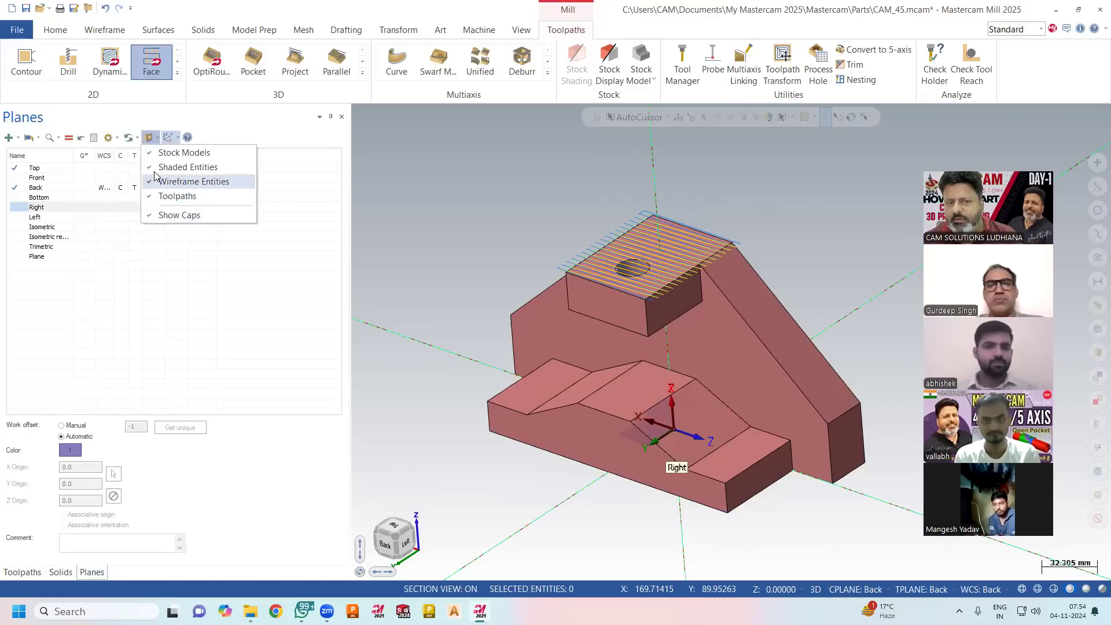
{"action": "left_click", "coordinate": [437, 199]}
{"action": "left_click", "coordinate": [202, 169]}
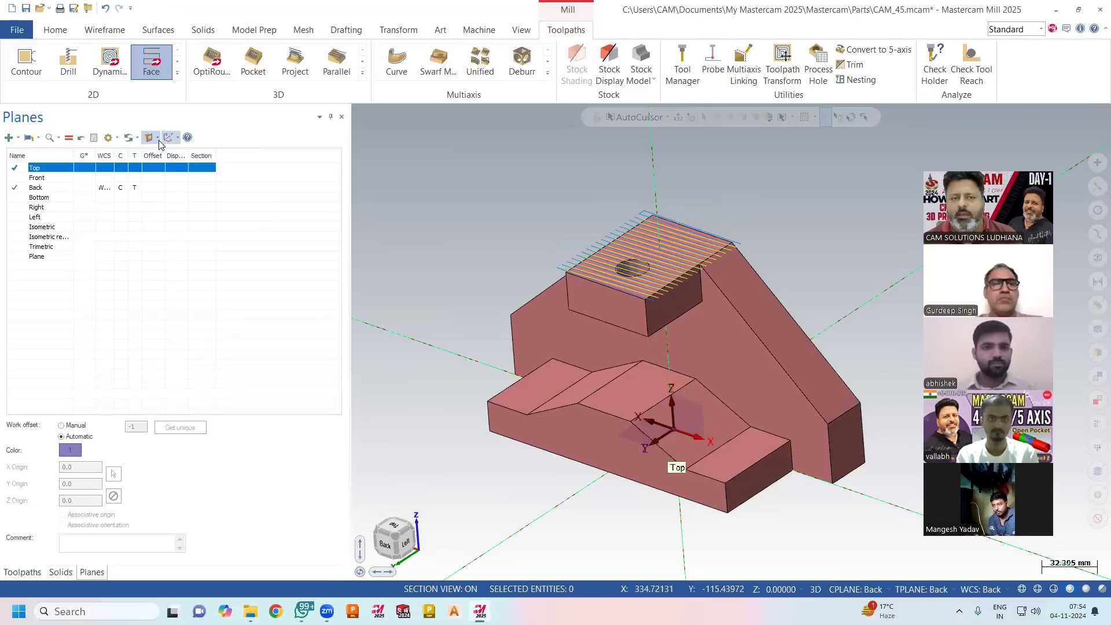
{"action": "left_click", "coordinate": [215, 187]}
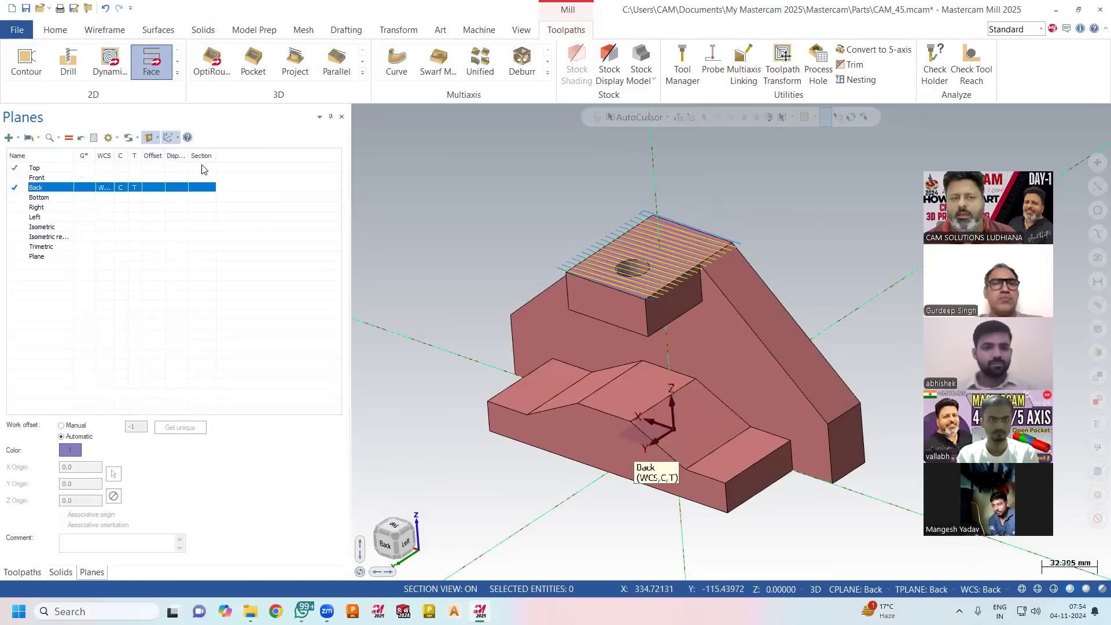
{"action": "left_click", "coordinate": [203, 168]}
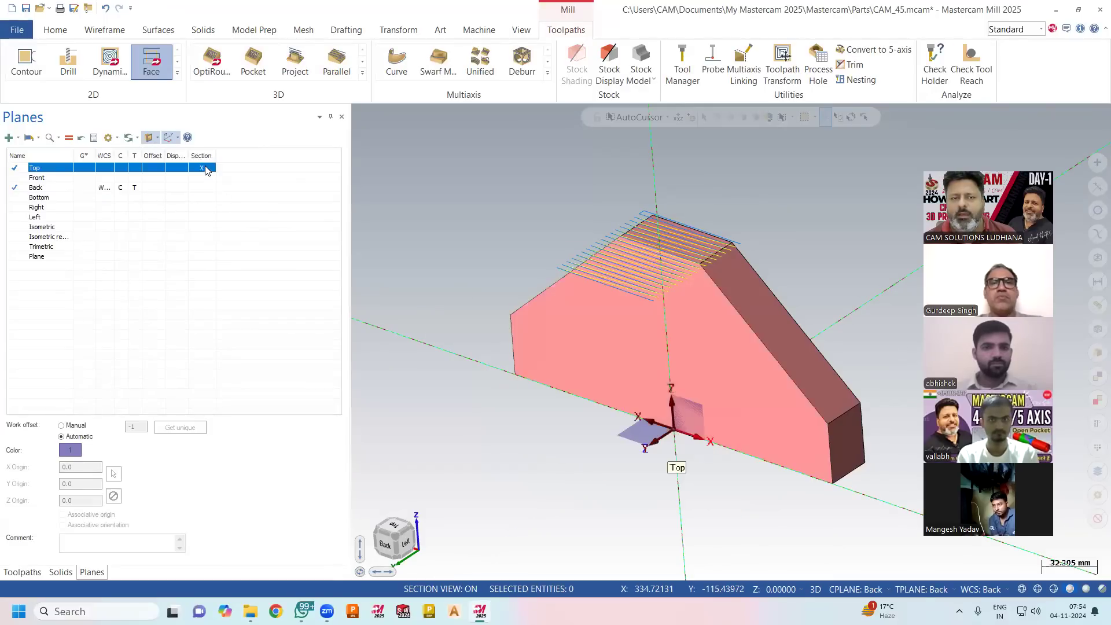
{"action": "left_click", "coordinate": [204, 168]}
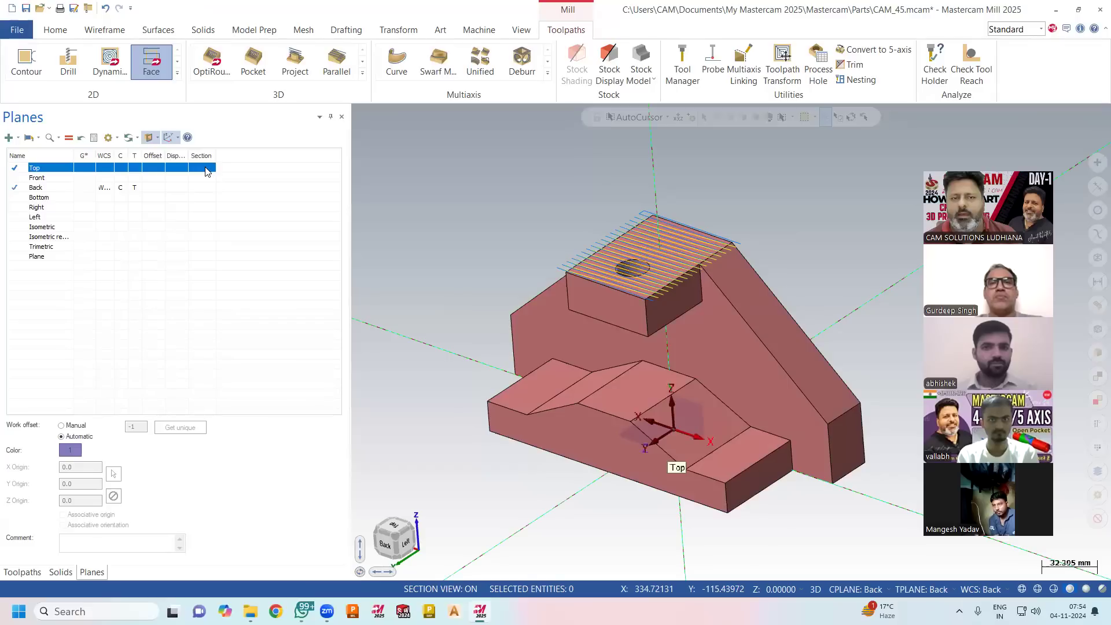
{"action": "left_click", "coordinate": [204, 169]}
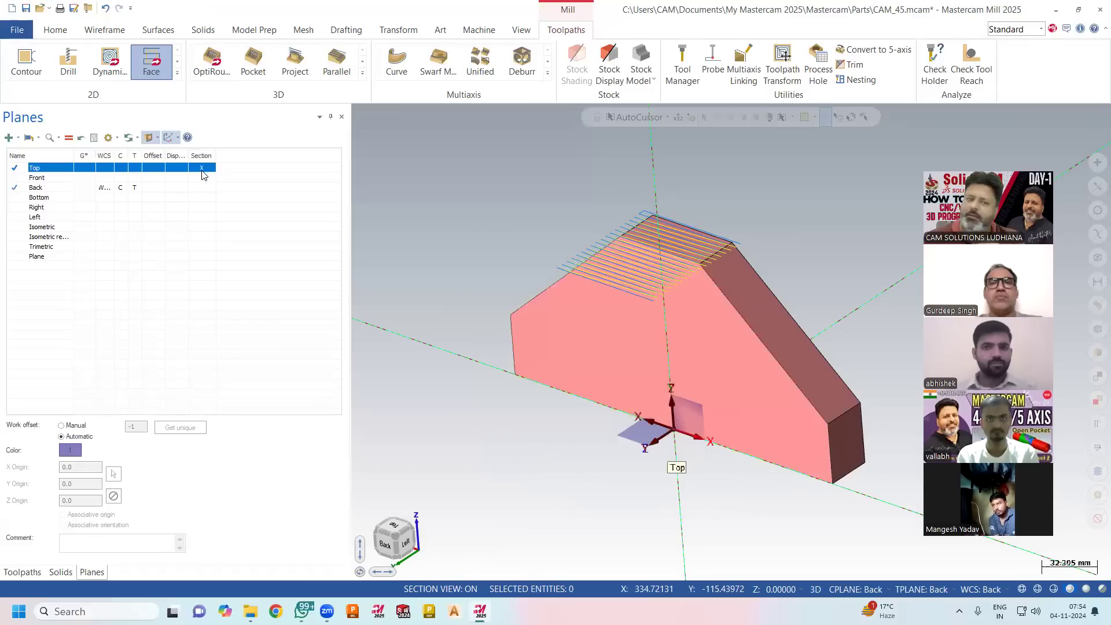
{"action": "left_click", "coordinate": [156, 138]}
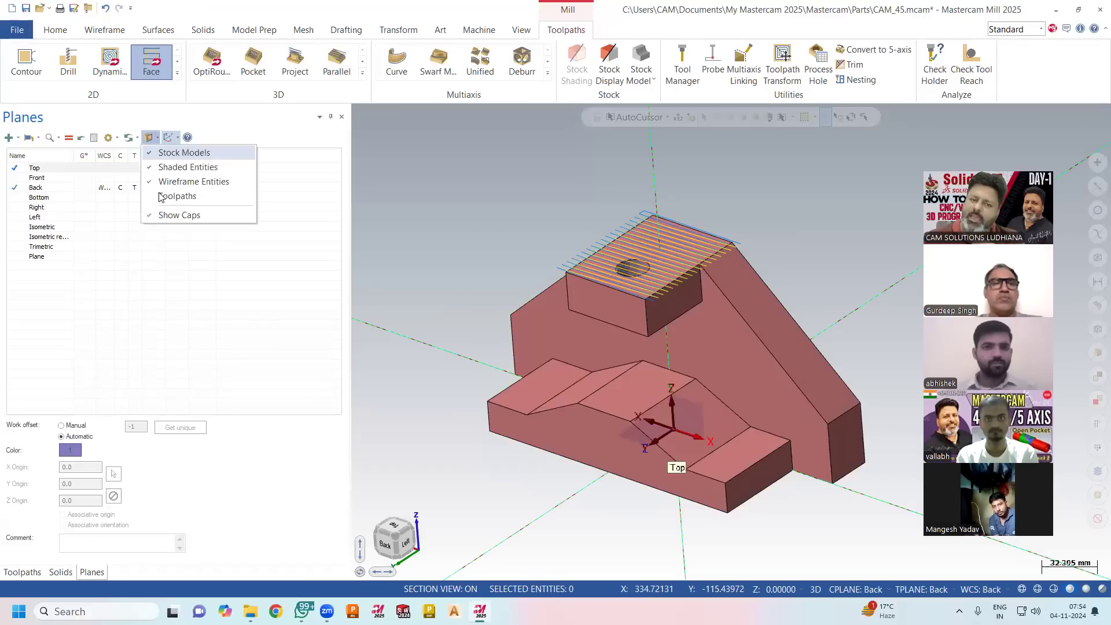
{"action": "left_click", "coordinate": [157, 197]}
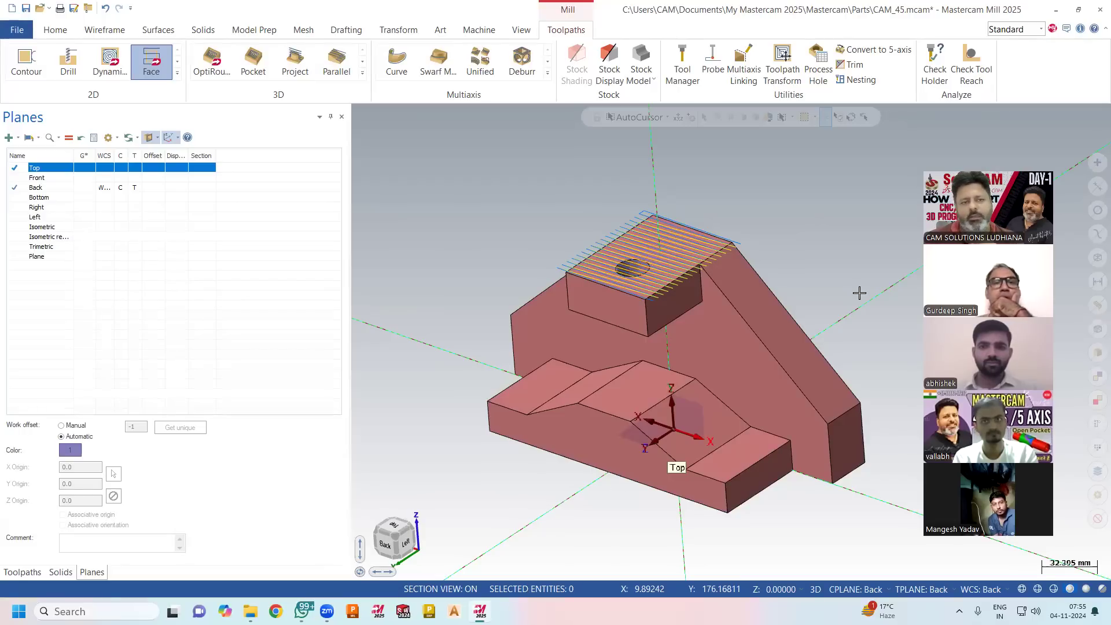
{"action": "scroll", "coordinate": [808, 335], "scroll_direction": "up", "scroll_amount": 1}
{"action": "middle_click_drag", "start_coordinate": [808, 335], "coordinate": [815, 329]}
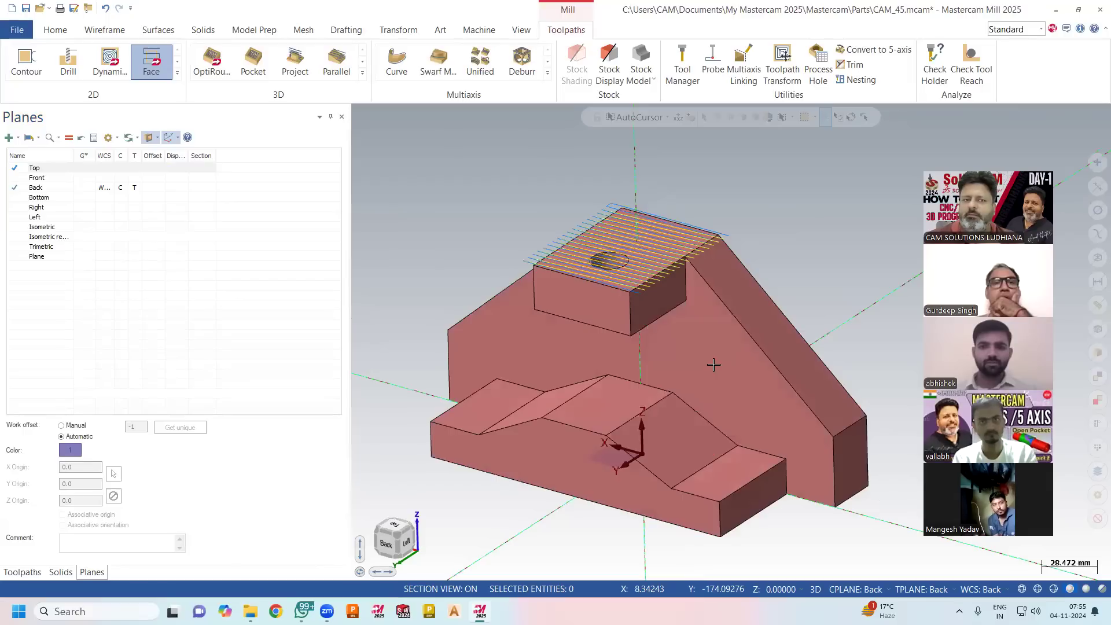
{"action": "left_click", "coordinate": [178, 73]}
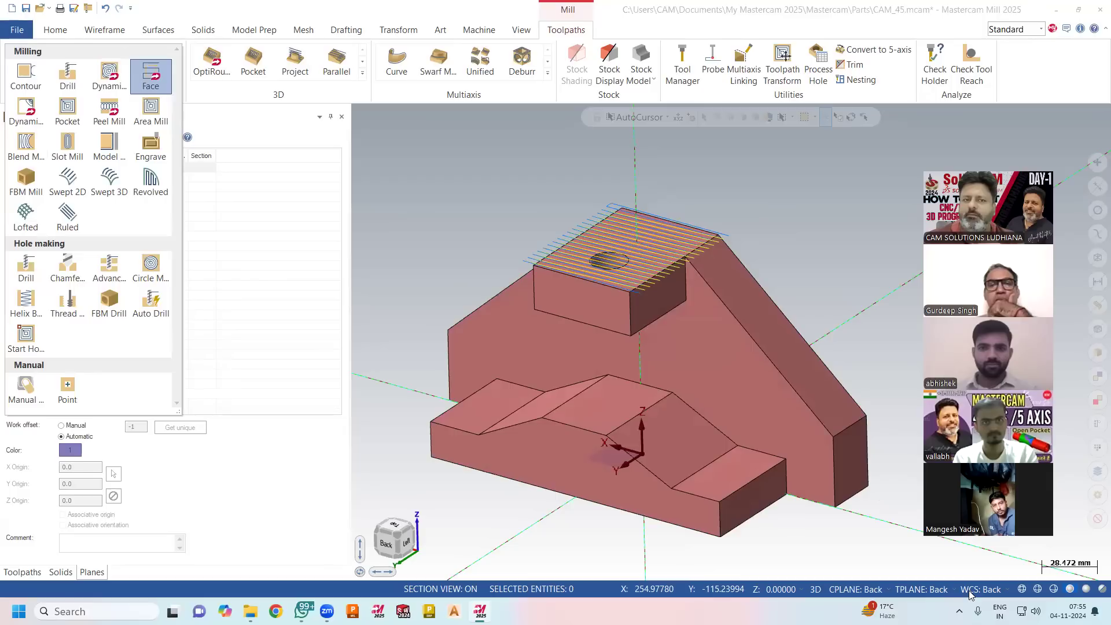
{"action": "left_click", "coordinate": [438, 231]}
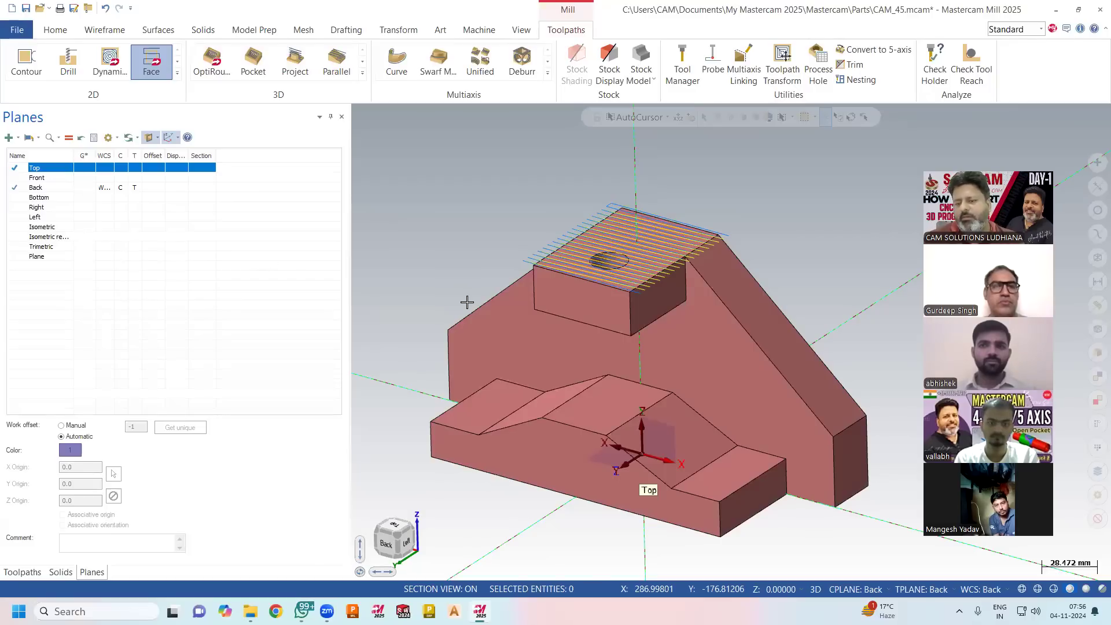
{"action": "middle_click_drag", "start_coordinate": [525, 331], "coordinate": [510, 334]}
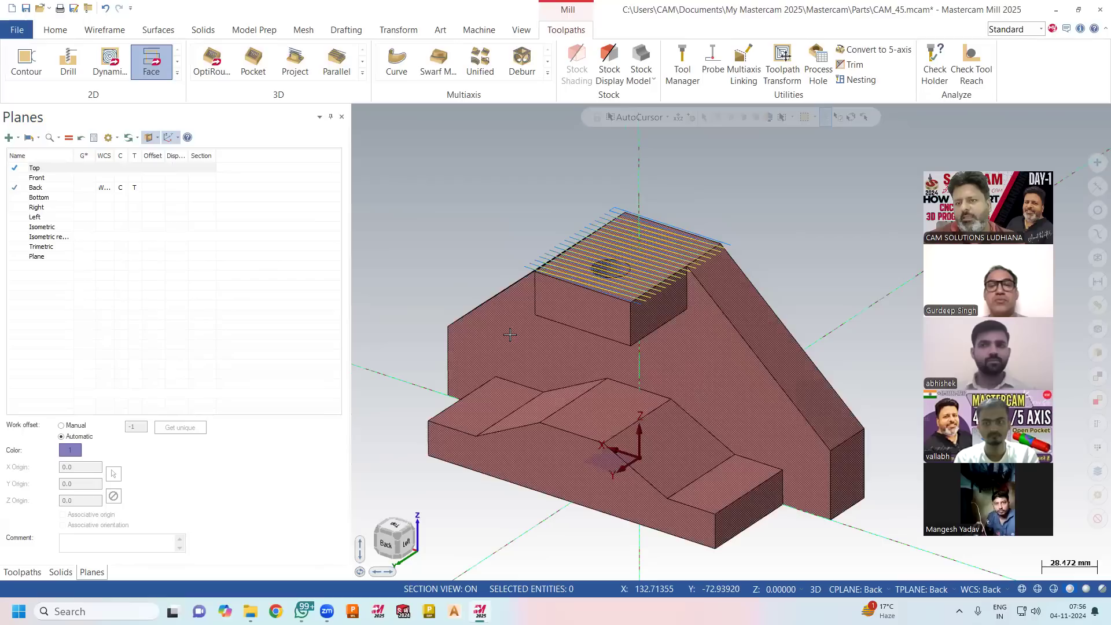